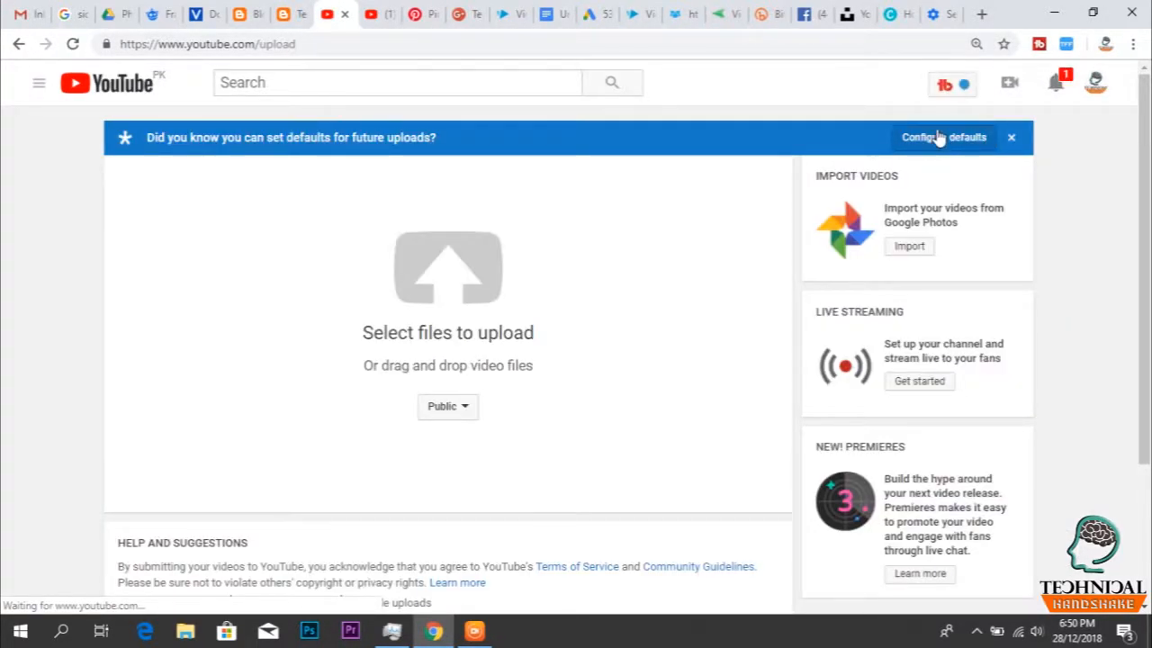
pyautogui.scroll(-2, 754, 291)
pyautogui.scroll(2, 754, 291)
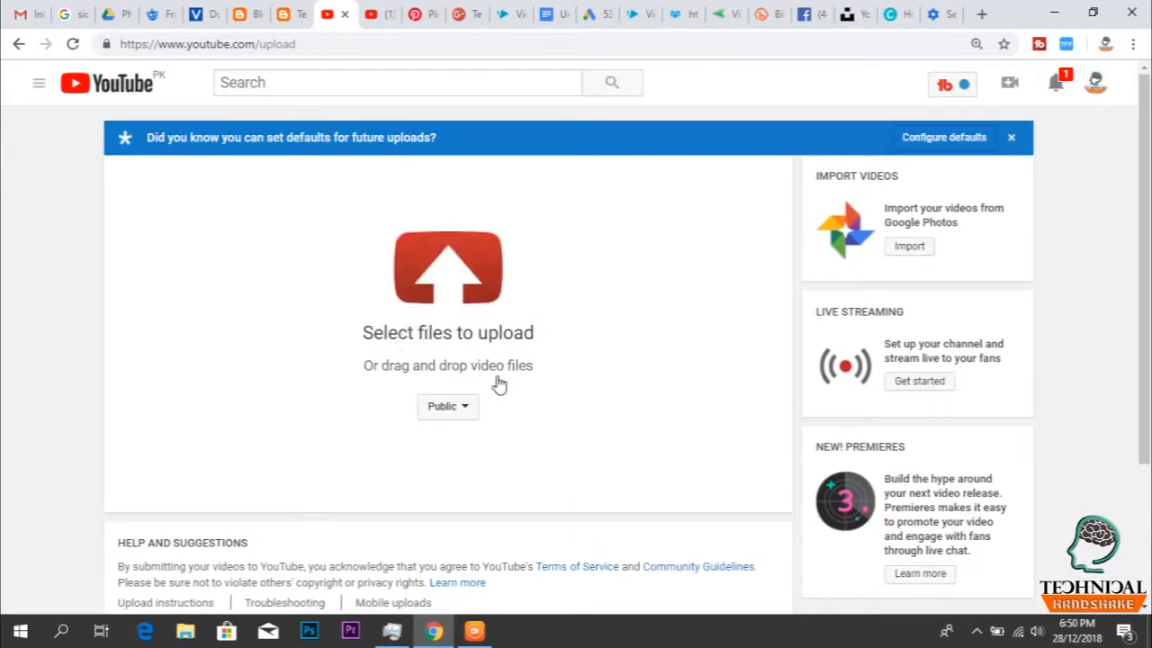
pyautogui.click(453, 282)
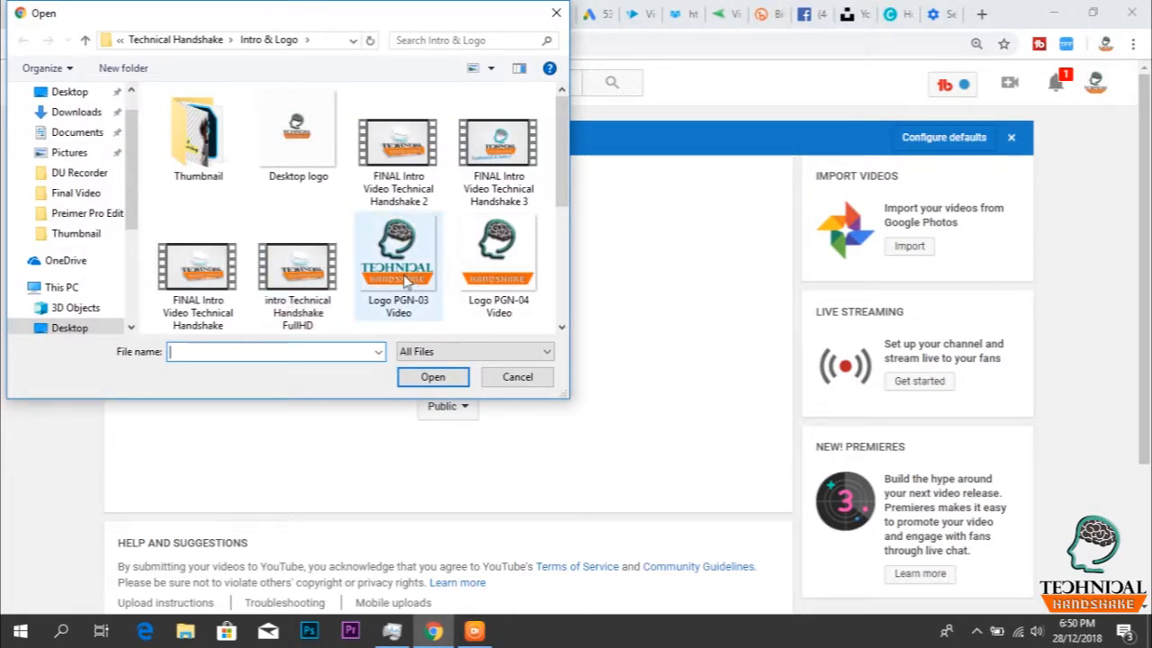
pyautogui.moveTo(561, 200); pyautogui.dragTo(560, 257)
pyautogui.click(518, 378)
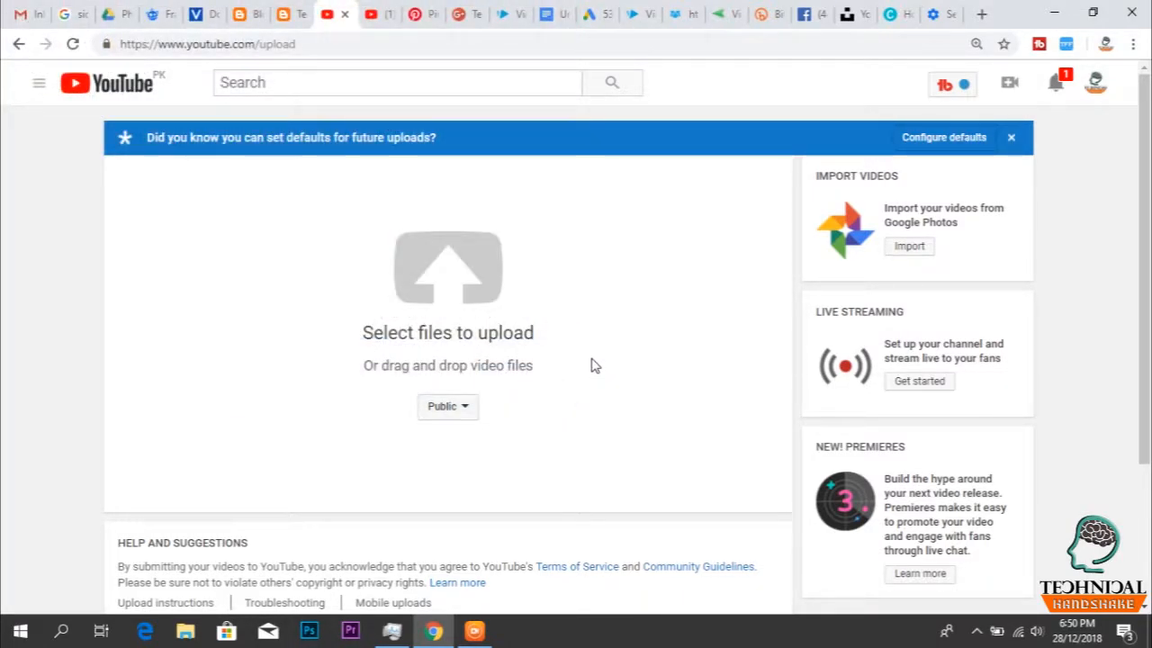
# Set the upload visibility to Unlisted and upload the video "Windows 10 Sleep mode setting 13" from the Final Video folder.
pyautogui.click(469, 414)
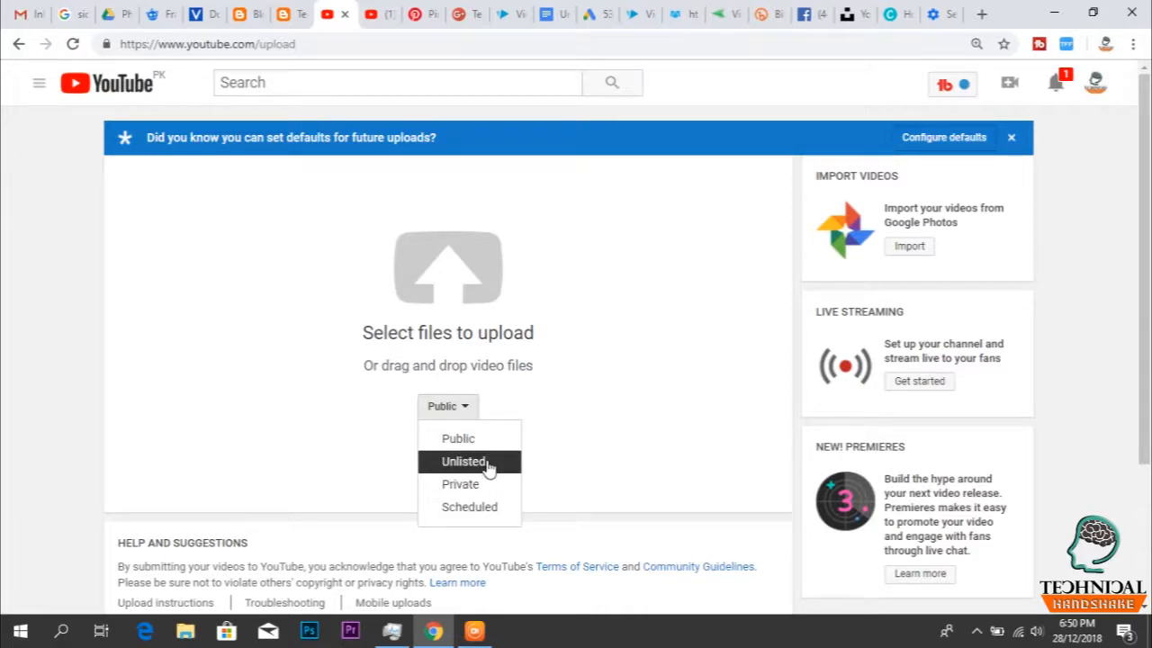
pyautogui.click(487, 463)
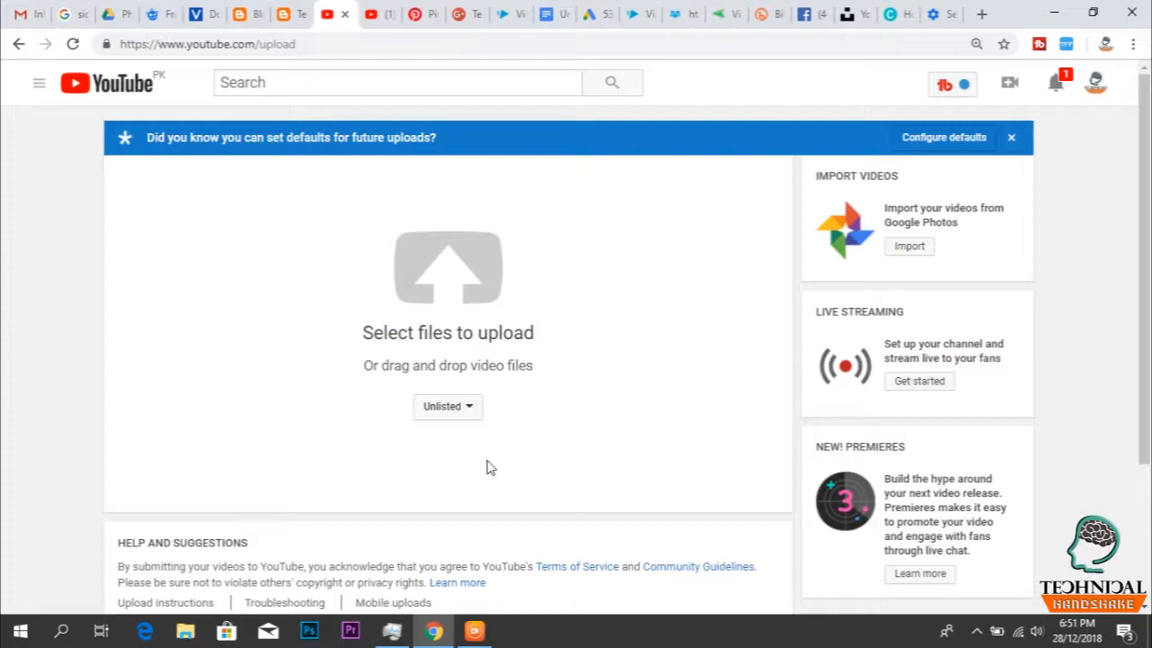
pyautogui.click(446, 270)
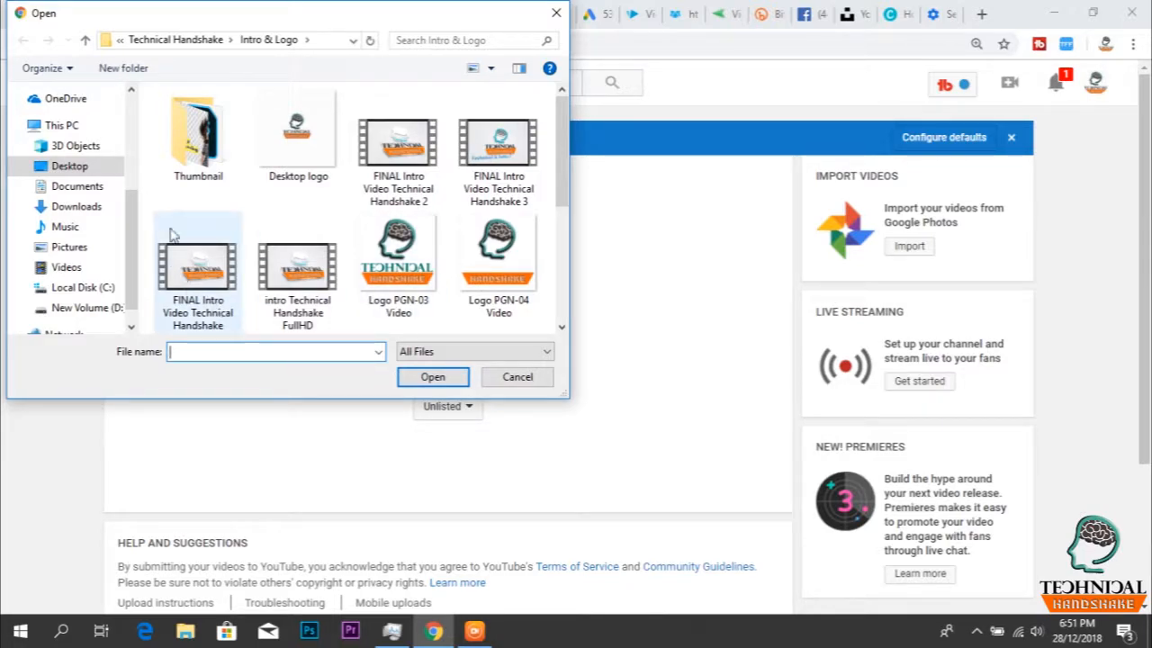
pyautogui.click(180, 40)
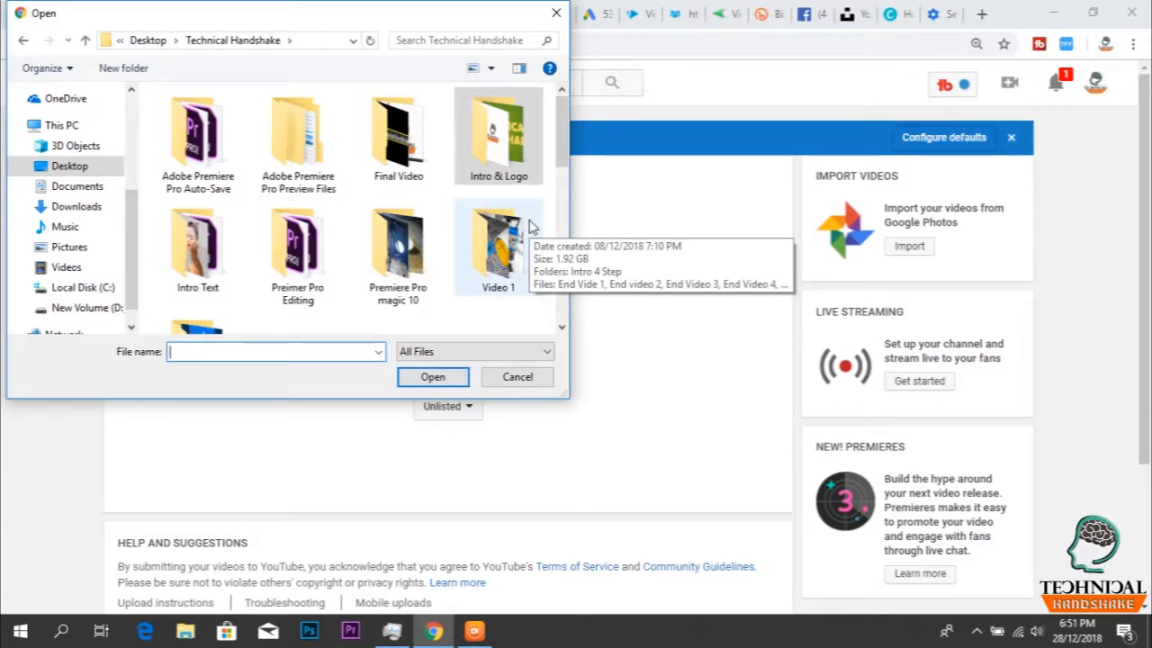
pyautogui.doubleClick(432, 153)
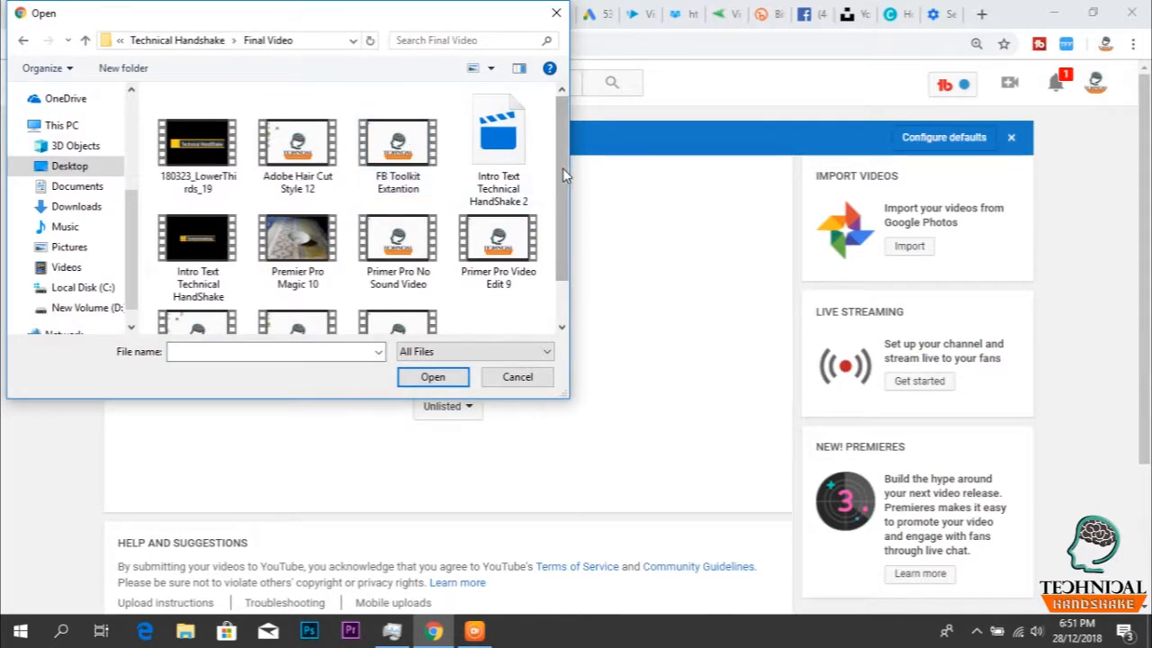
pyautogui.moveTo(562, 154); pyautogui.dragTo(561, 203)
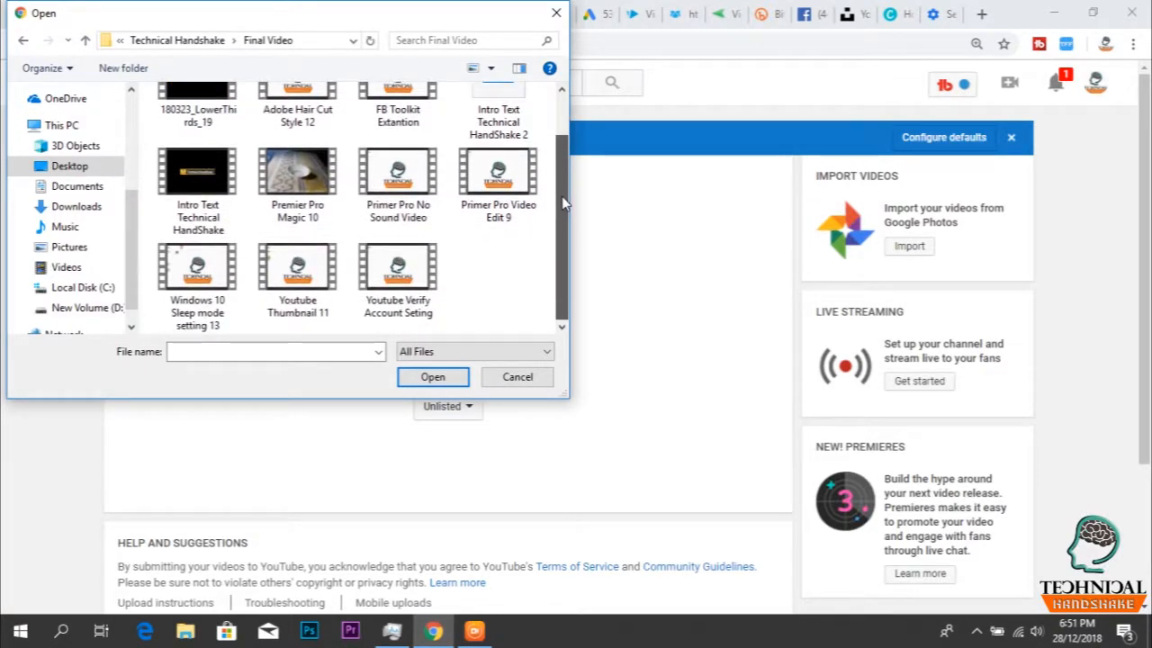
pyautogui.click(194, 283)
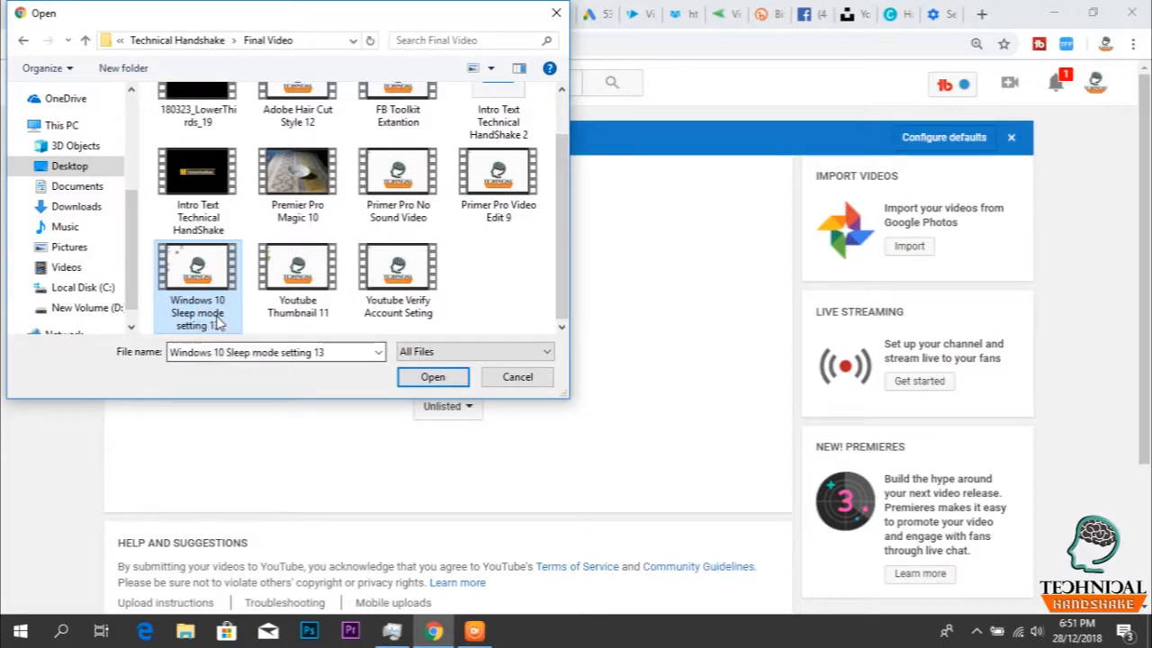
pyautogui.click(432, 377)
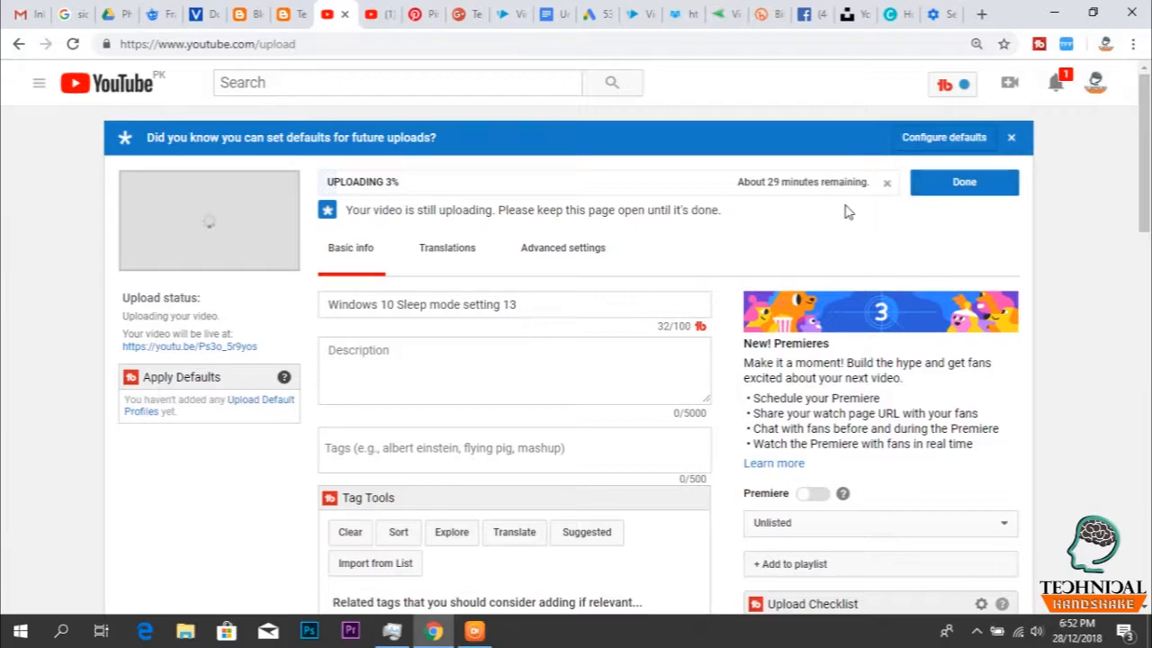
# Remove the trailing number from the video title so it reads "Windows 10 Sleep mode setting".
pyautogui.scroll(-2, 842, 214)
pyautogui.scroll(2, 701, 251)
pyautogui.scroll(-1, 580, 229)
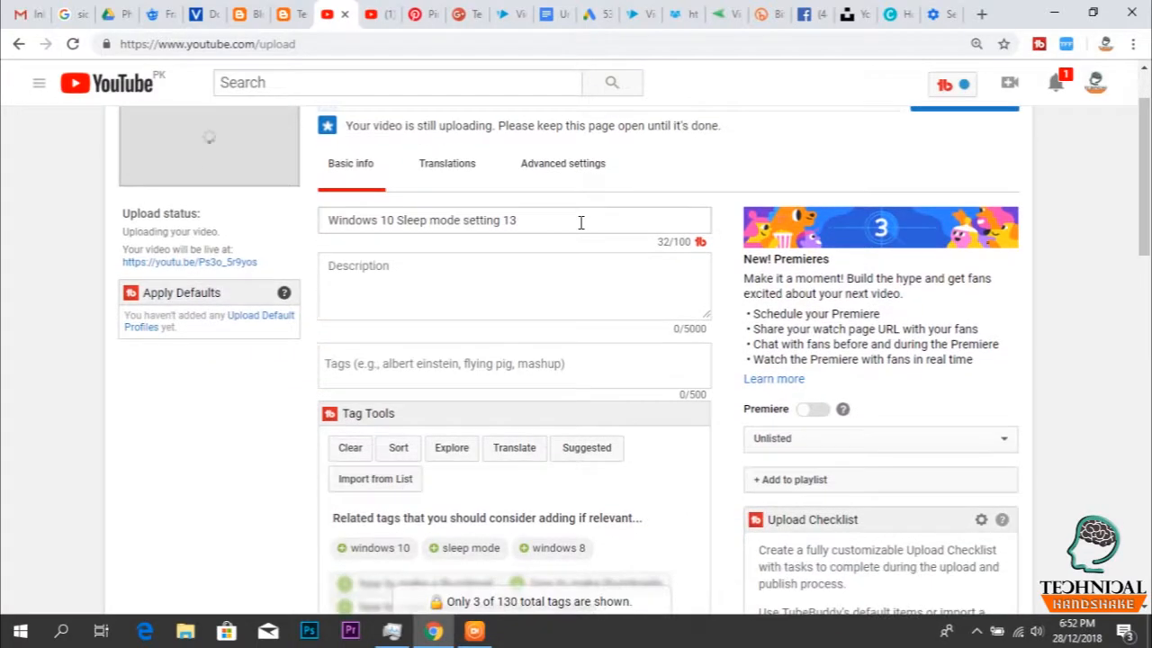
pyautogui.scroll(1, 579, 198)
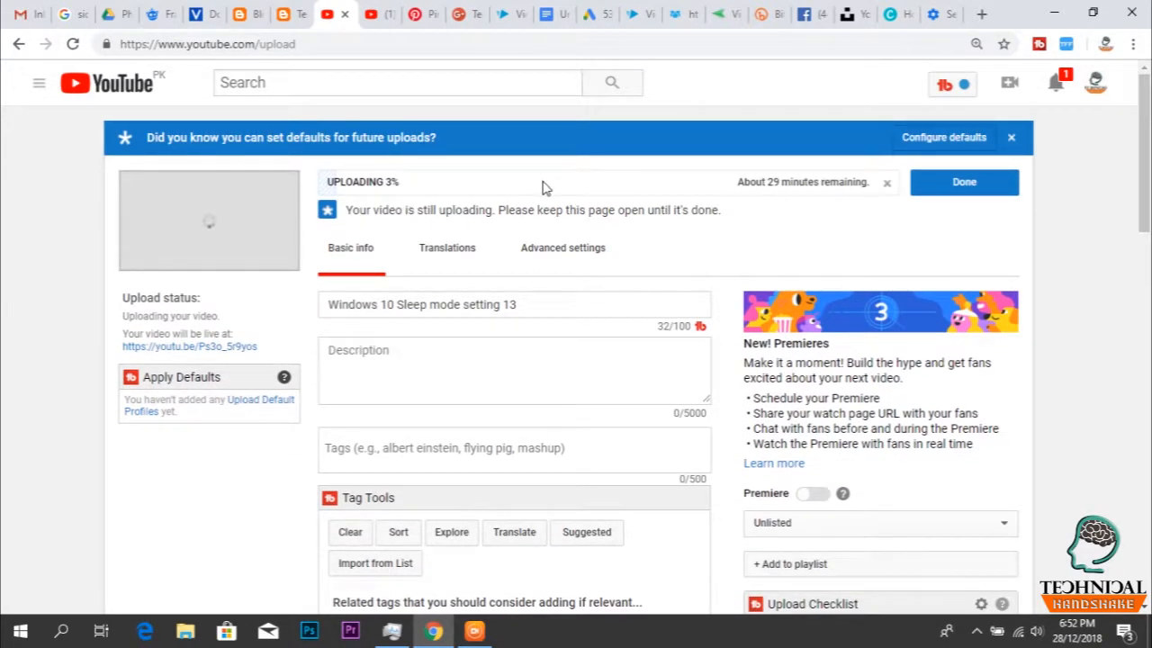
pyautogui.scroll(-2, 543, 187)
pyautogui.scroll(1, 544, 183)
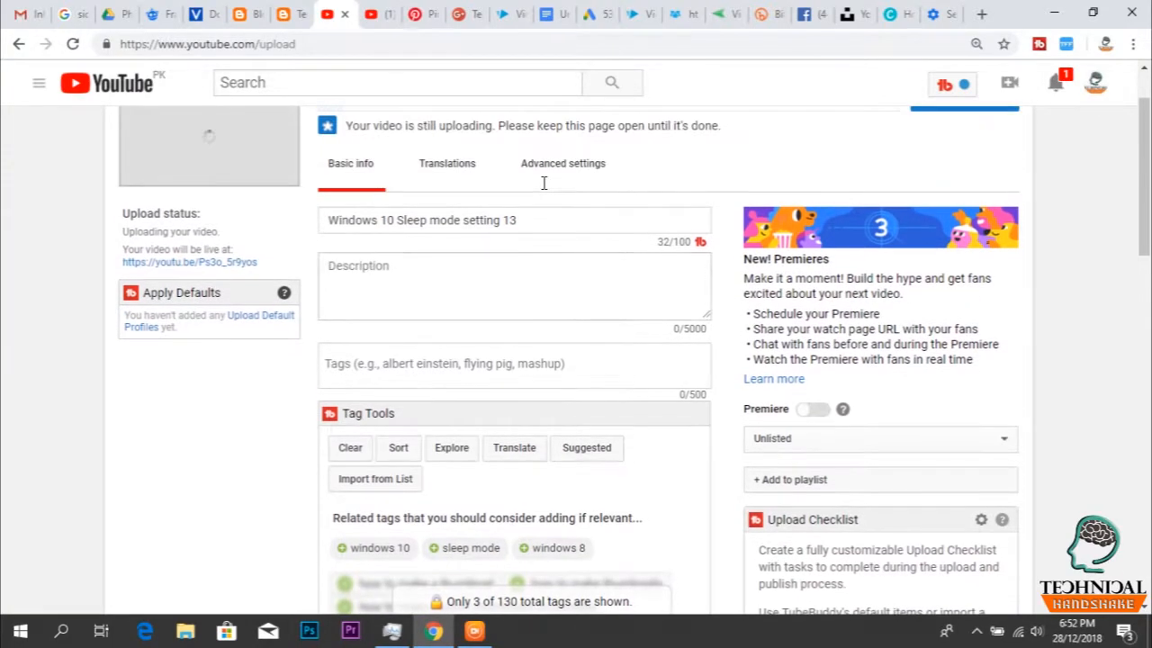
pyautogui.moveTo(329, 222); pyautogui.dragTo(535, 222)
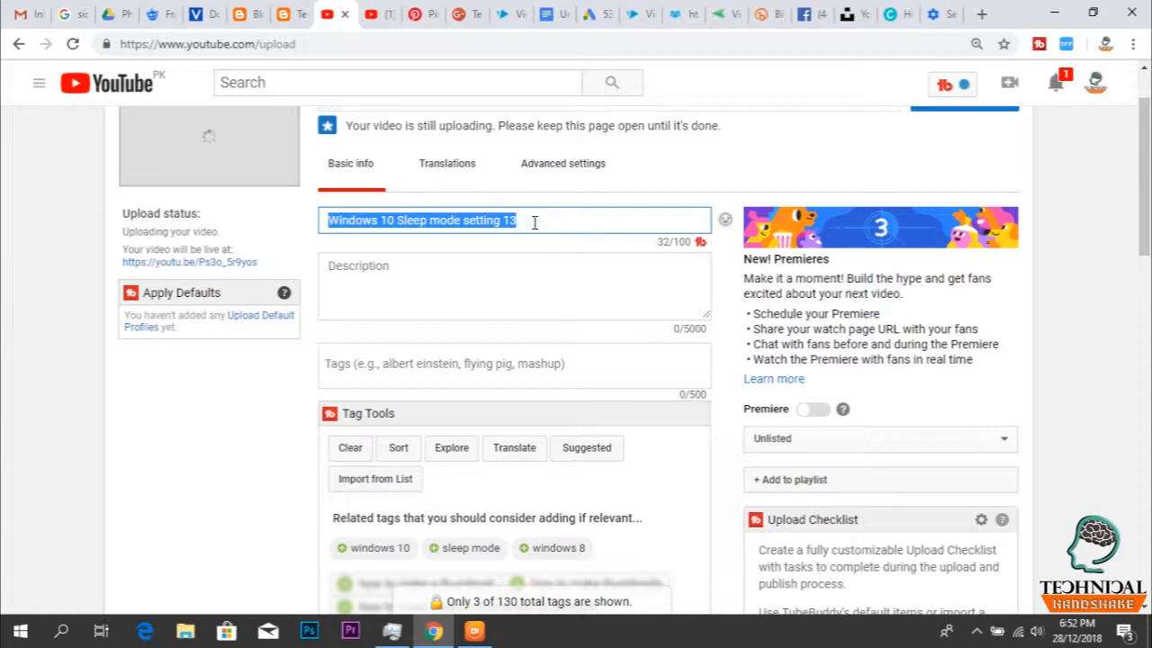
pyautogui.click(534, 223)
pyautogui.press('BackSpace')
pyautogui.press('BackSpace')
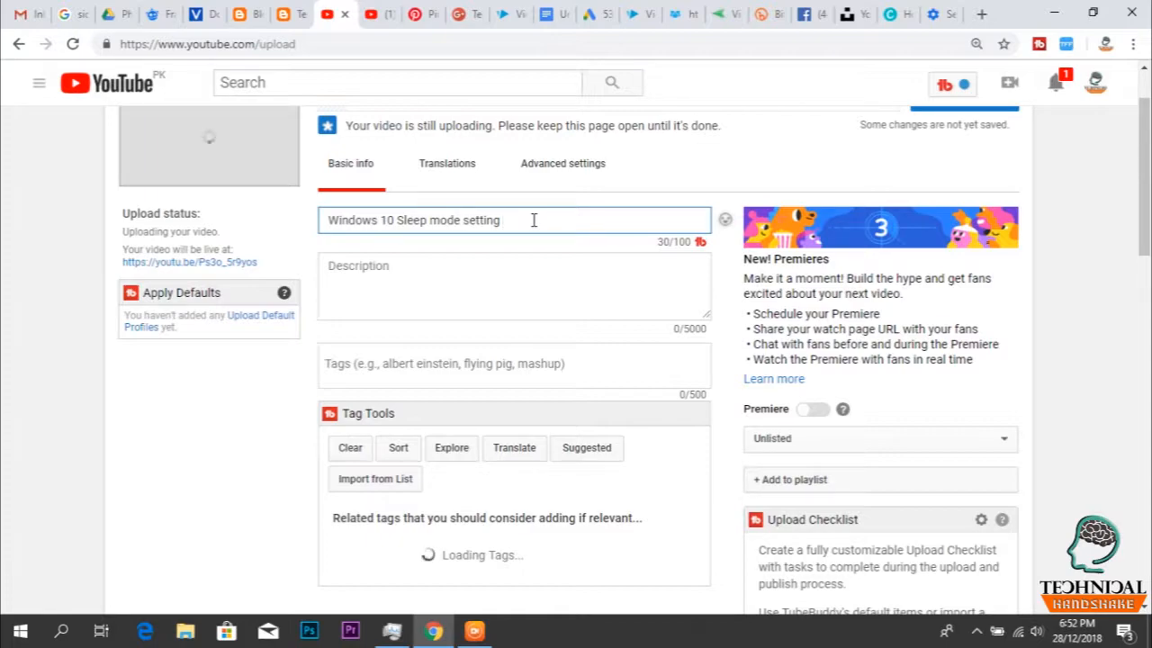
# Switch to the Google Docs document and copy the description text from "Es video me hum ap ko" through the Instagram link.
pyautogui.click(457, 269)
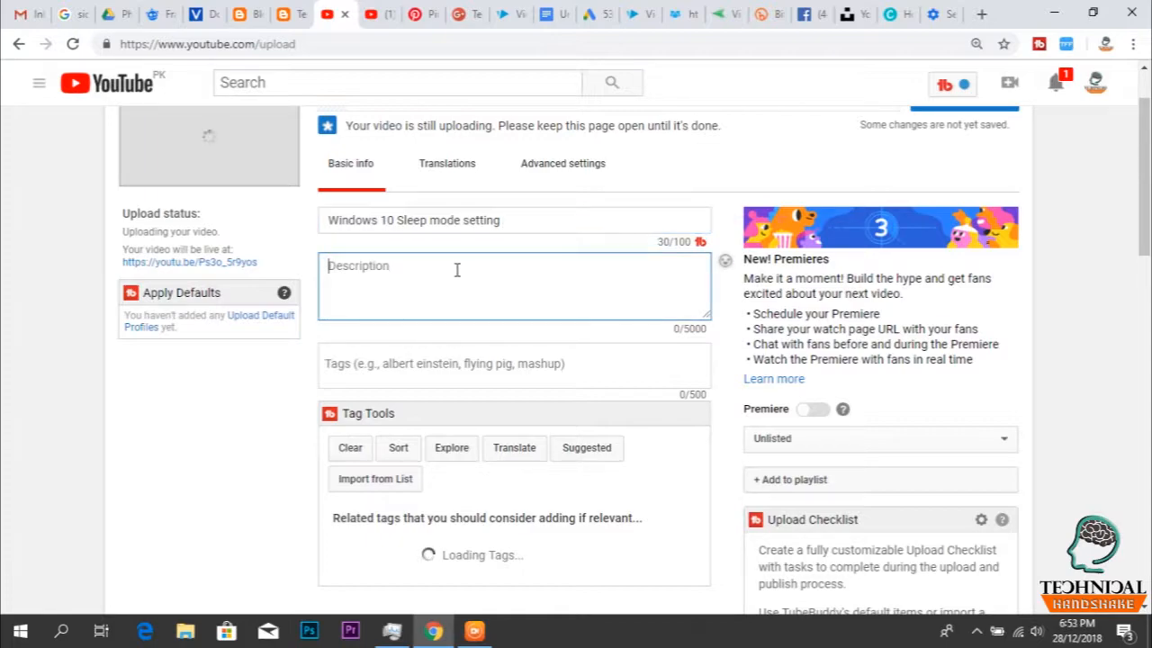
pyautogui.click(556, 15)
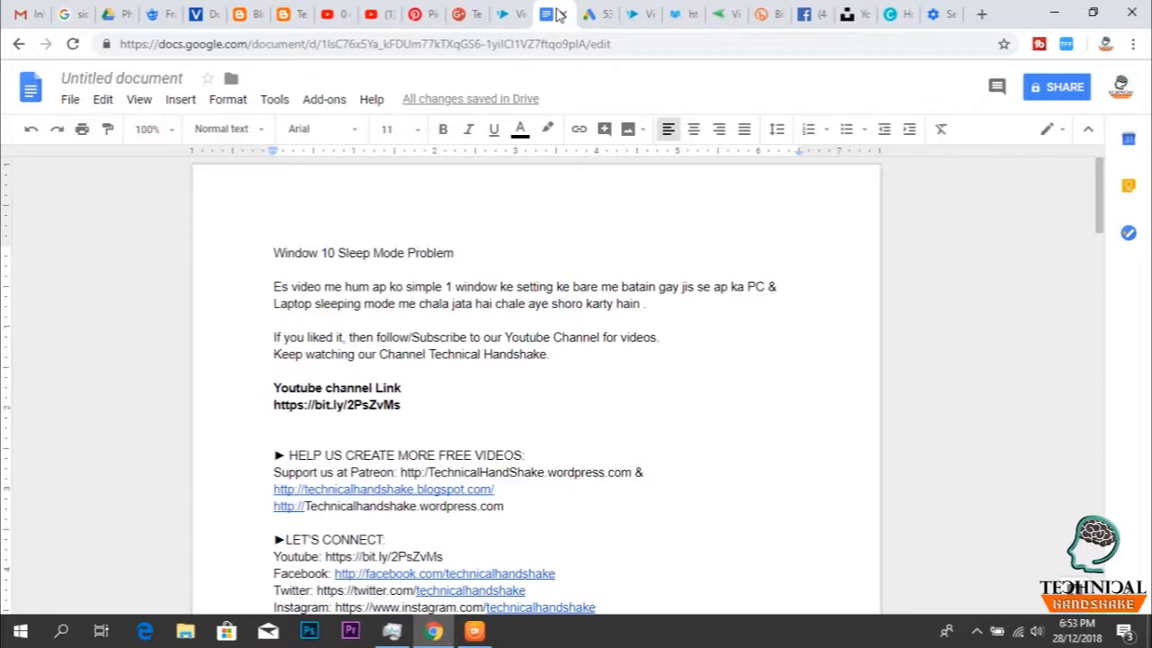
pyautogui.click(379, 16)
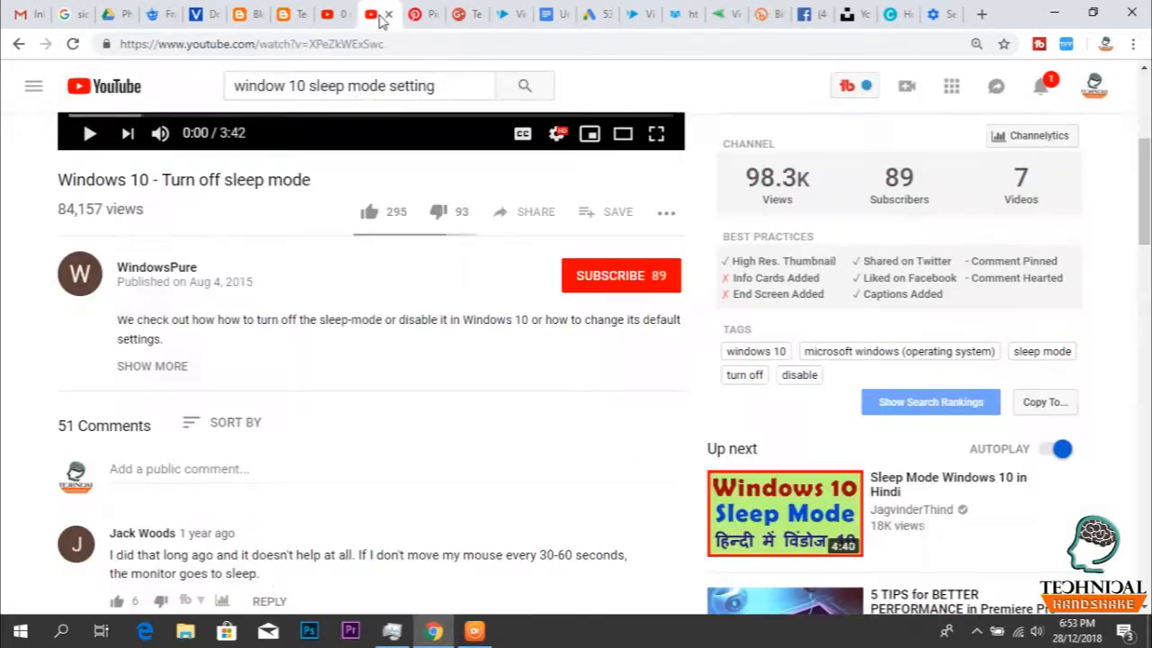
pyautogui.click(339, 17)
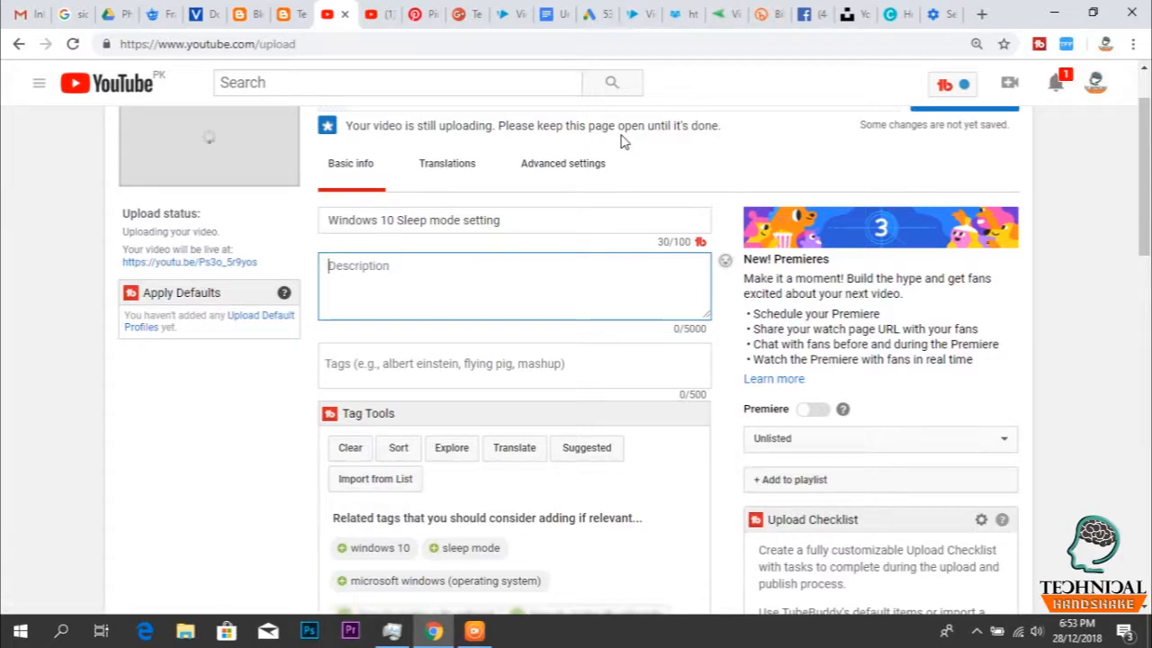
pyautogui.click(556, 15)
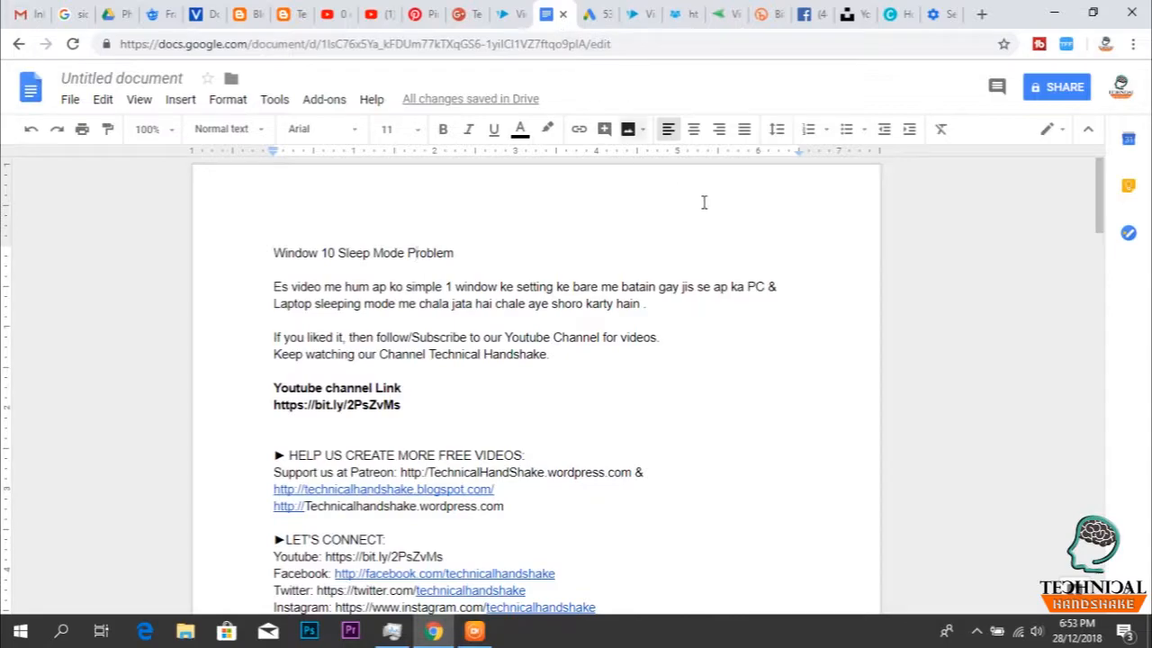
pyautogui.click(278, 287)
pyautogui.hotkey('shift', 'Down')
pyautogui.hotkey('shift', 'Down')
pyautogui.hotkey('shift', 'Down')
pyautogui.hotkey('shift', 'Down')
pyautogui.hotkey('shift', 'Down')
pyautogui.hotkey('shift', 'Down')
pyautogui.hotkey('shift', 'Down')
pyautogui.hotkey('shift', 'Down')
pyautogui.hotkey('shift', 'Down')
pyautogui.hotkey('shift', 'Down')
pyautogui.hotkey('shift', 'Down')
pyautogui.hotkey('shift', 'Down')
pyautogui.hotkey('shift', 'Down')
pyautogui.hotkey('shift', 'Down')
pyautogui.hotkey('shift', 'Down')
pyautogui.hotkey('shift', 'Down')
pyautogui.hotkey('shift', 'Down')
pyautogui.hotkey('shift', 'Down')
pyautogui.hotkey('shift', 'Down')
pyautogui.hotkey('shift', 'Down')
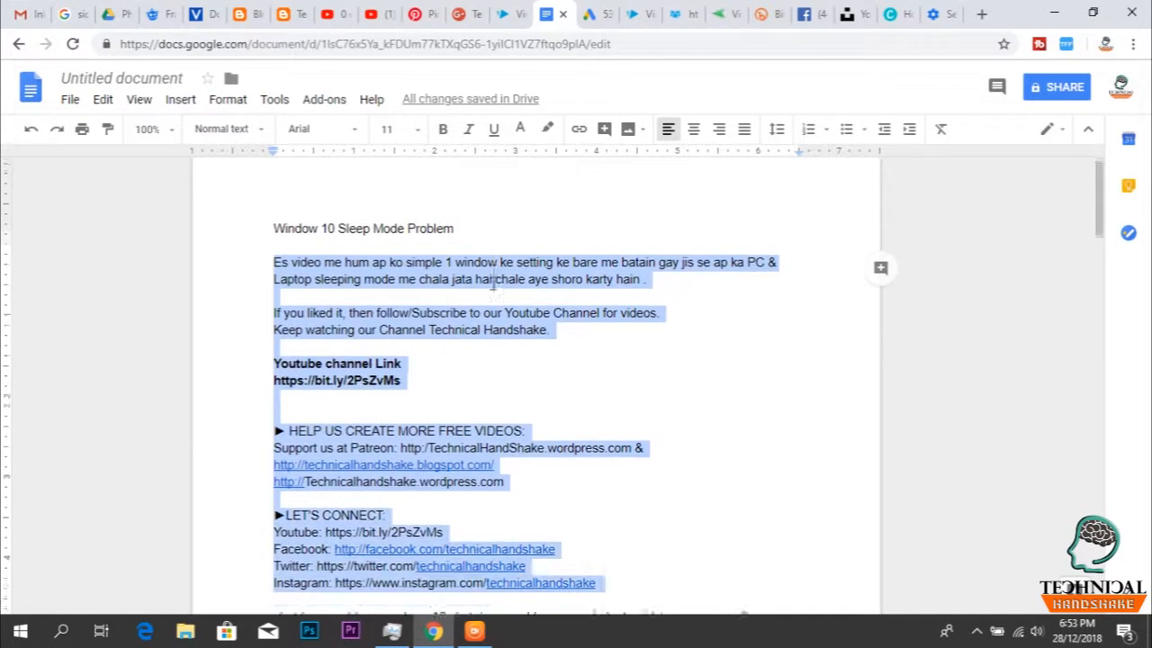
pyautogui.hotkey('shift', 'Up')
pyautogui.hotkey('shift', 'Up')
pyautogui.hotkey('shift', 'Up')
pyautogui.hotkey('shift', 'Up')
pyautogui.hotkey('shift', 'Up')
pyautogui.hotkey('shift', 'Up')
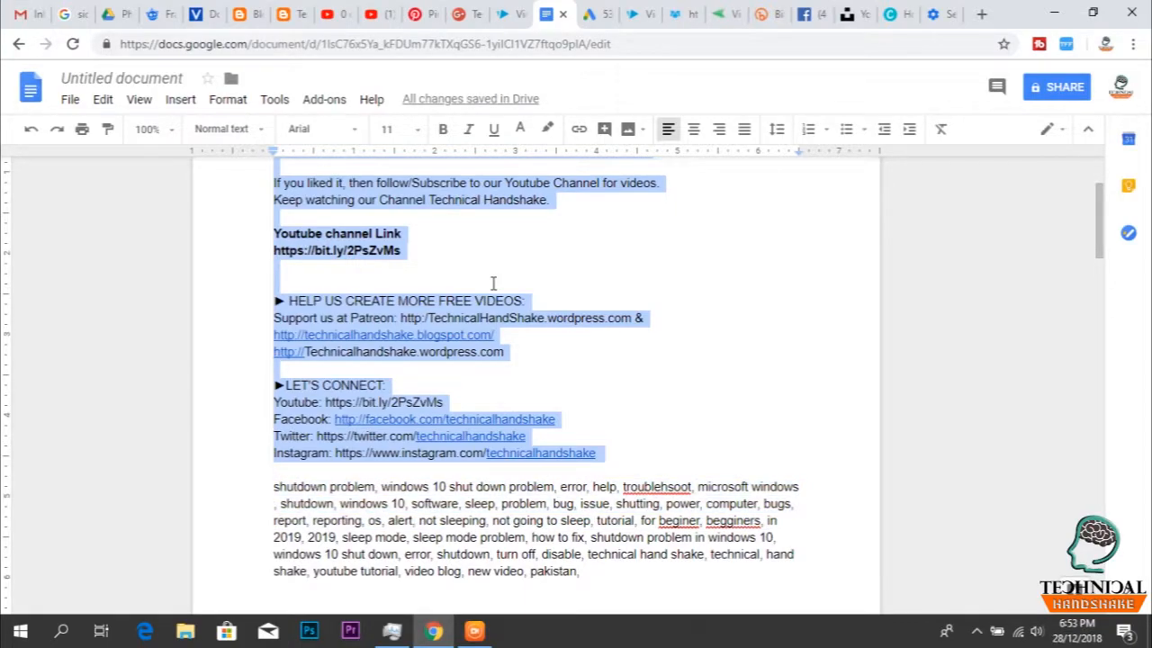
# Return to the YouTube upload page, paste the copied text into the video description and remove its trailing blank line.
pyautogui.click(337, 14)
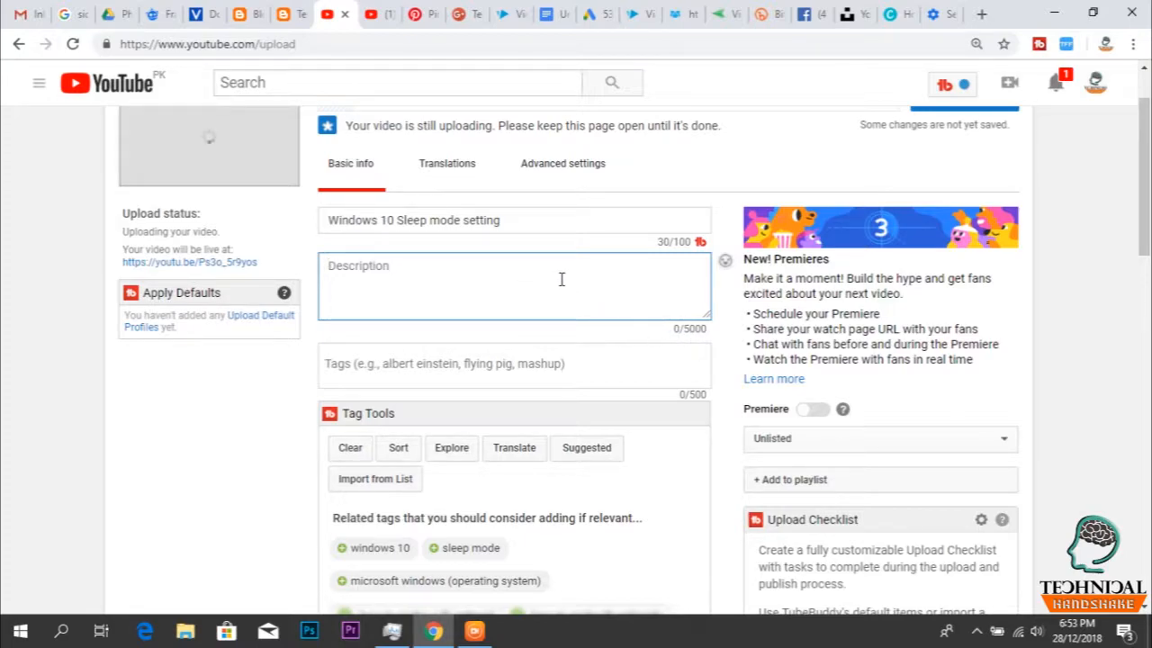
pyautogui.hotkey('ctrl', 'v')
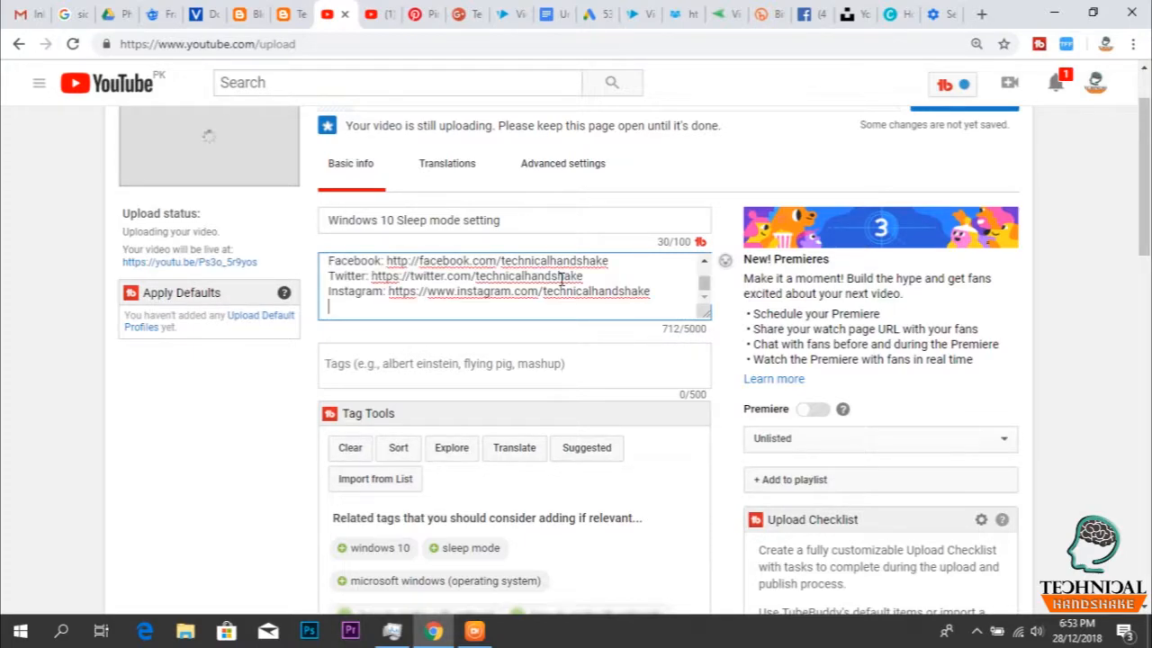
pyautogui.press('BackSpace')
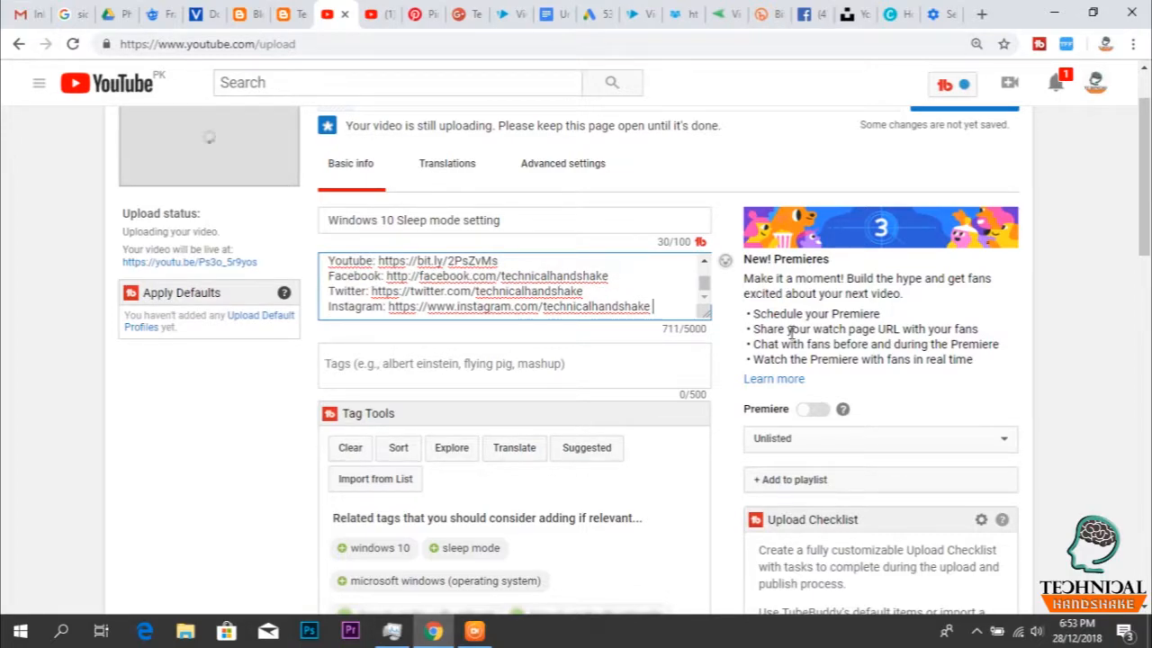
# Examine the description's character counter, the tags field and the related tag suggestions on the upload form.
pyautogui.doubleClick(680, 332)
pyautogui.tripleClick(708, 335)
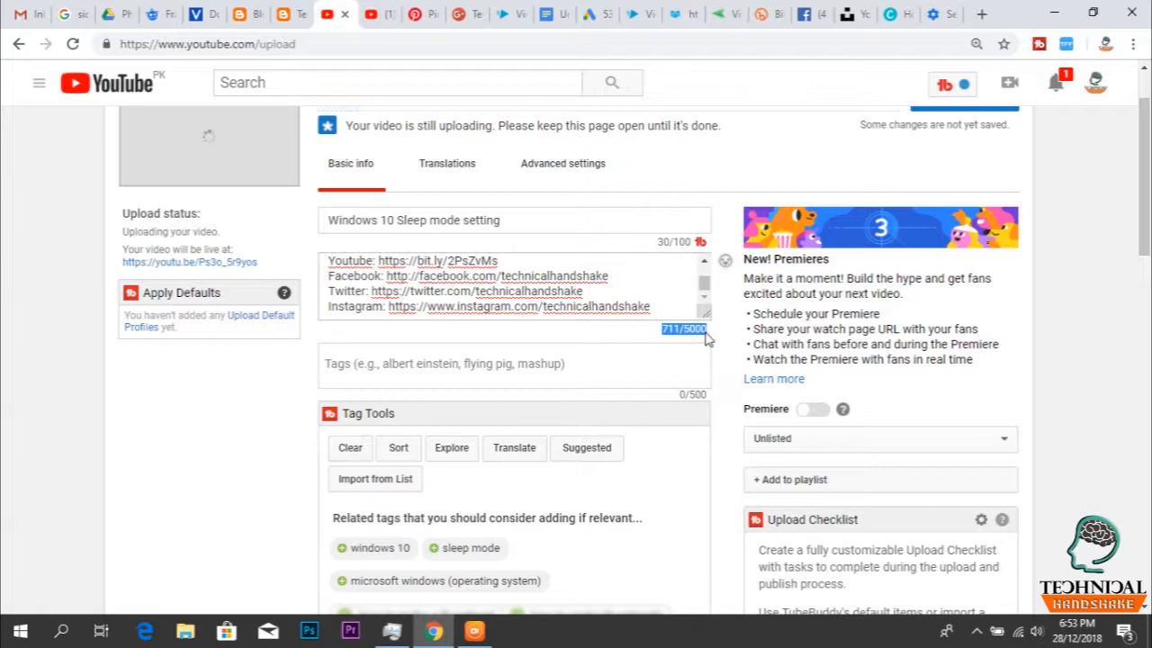
pyautogui.click(631, 294)
pyautogui.scroll(-1, 630, 295)
pyautogui.click(490, 285)
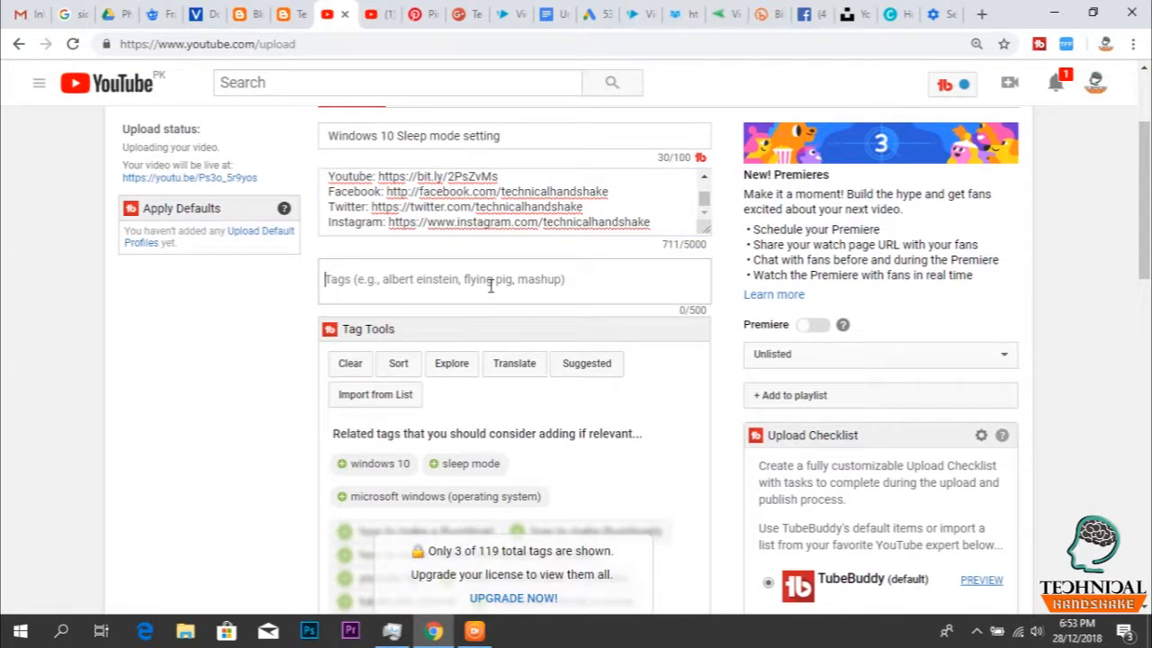
pyautogui.scroll(2, 500, 273)
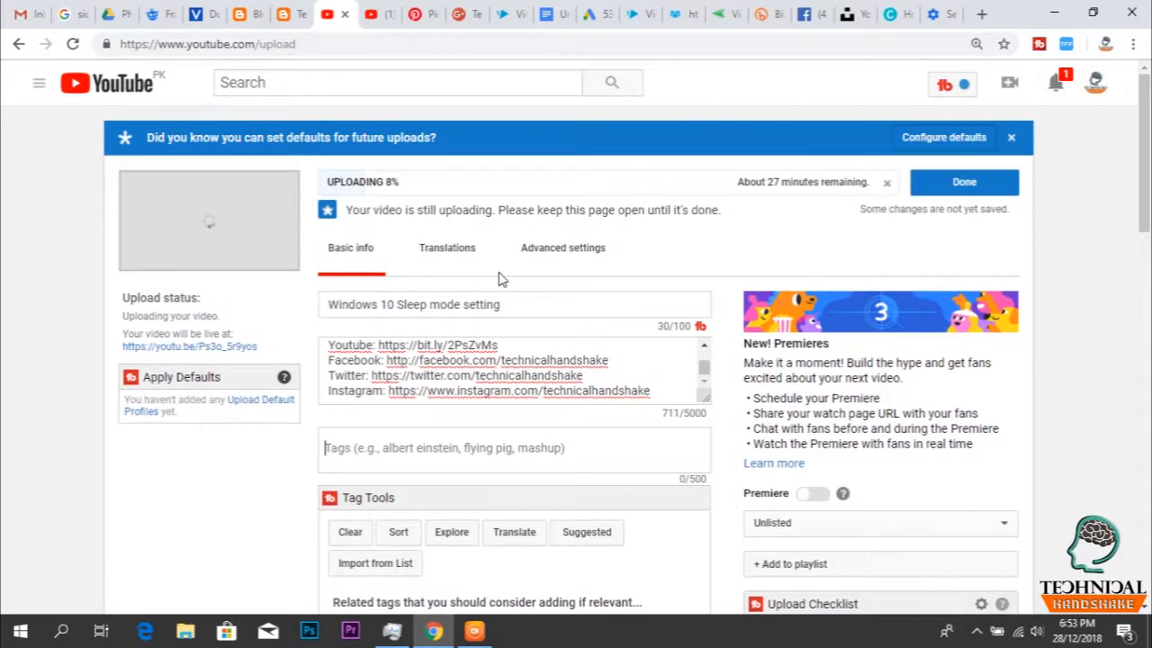
pyautogui.scroll(-3, 502, 279)
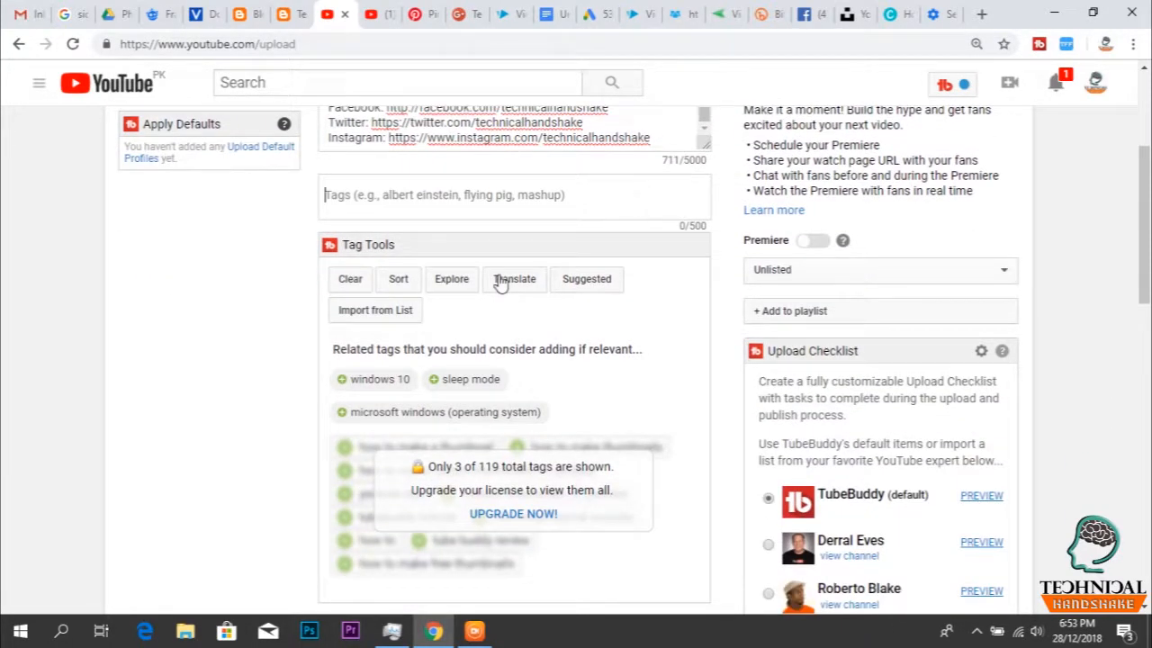
pyautogui.scroll(1, 501, 283)
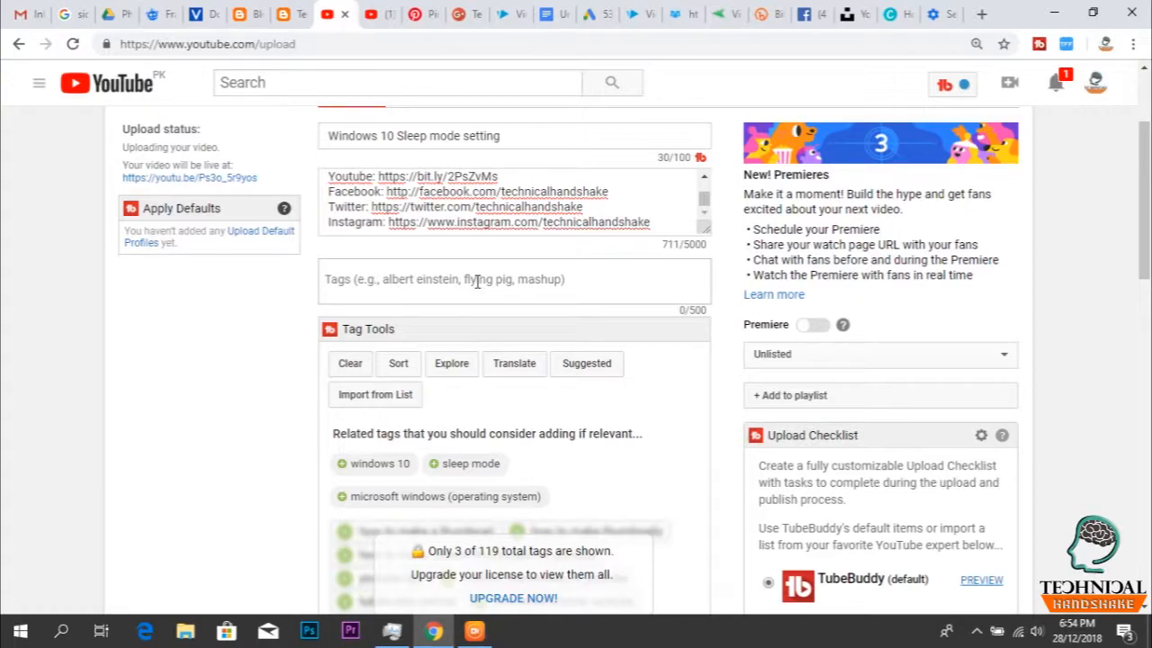
# Switch to the Google Docs document and select the whole tag list from "shutdown problem" through "pakistan,".
pyautogui.click(556, 9)
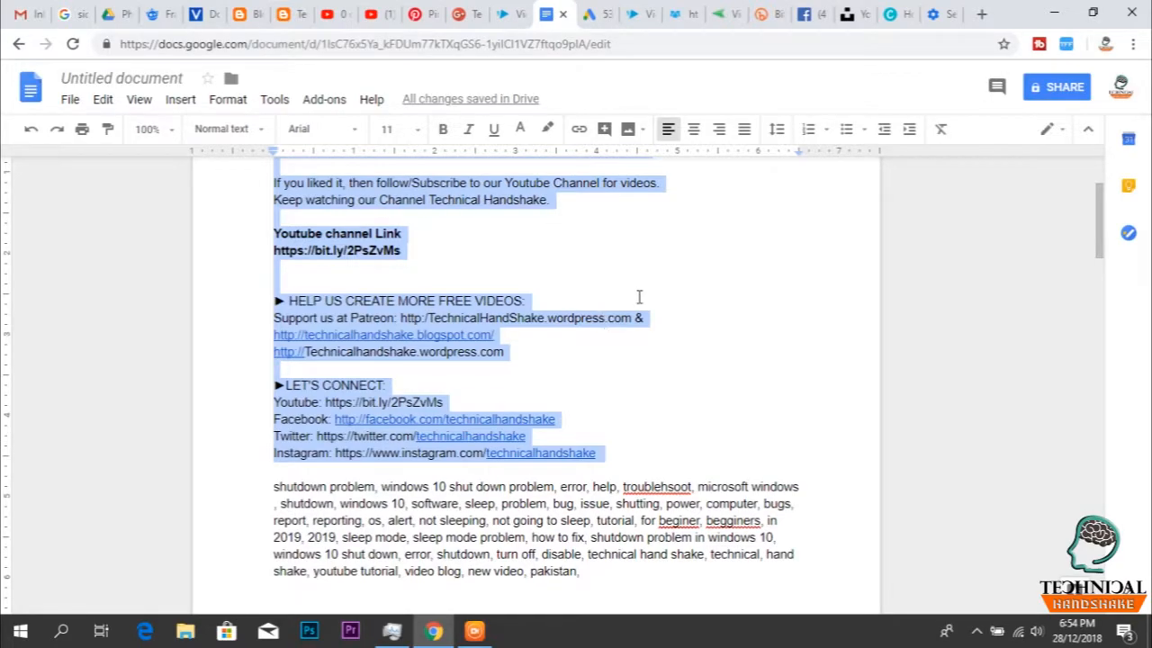
pyautogui.scroll(-3, 634, 298)
pyautogui.click(275, 236)
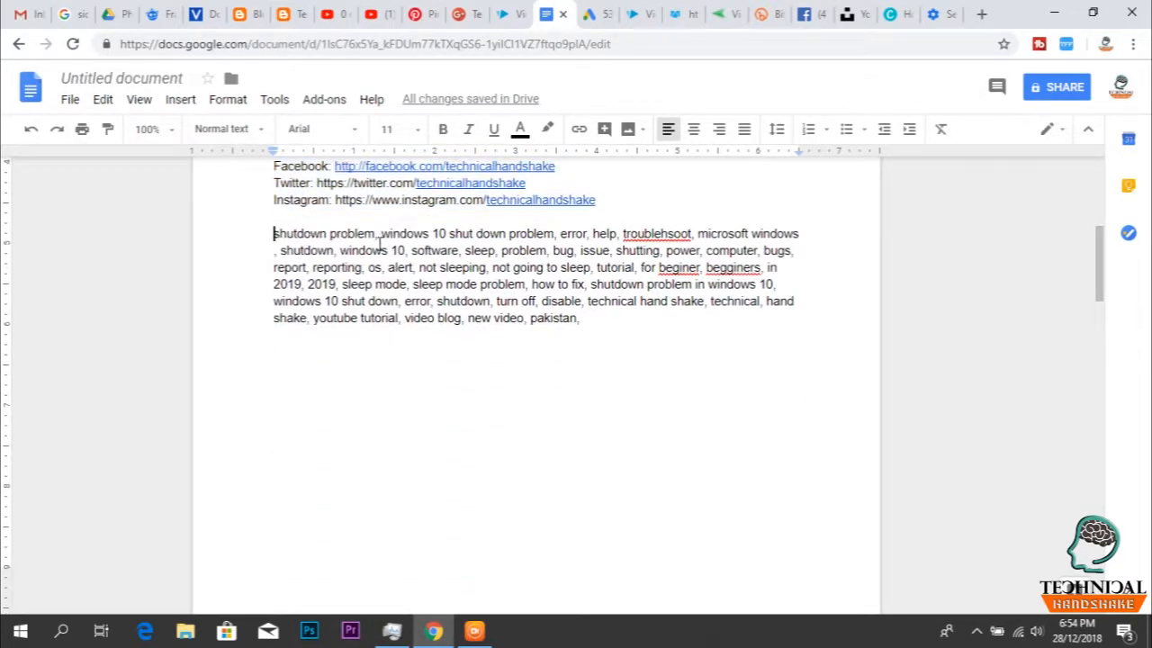
pyautogui.hotkey('shift', 'Down')
pyautogui.hotkey('shift', 'Down')
pyautogui.hotkey('shift', 'Down')
pyautogui.hotkey('shift', 'Down')
pyautogui.hotkey('shift', 'Down')
pyautogui.hotkey('shift', 'Down')
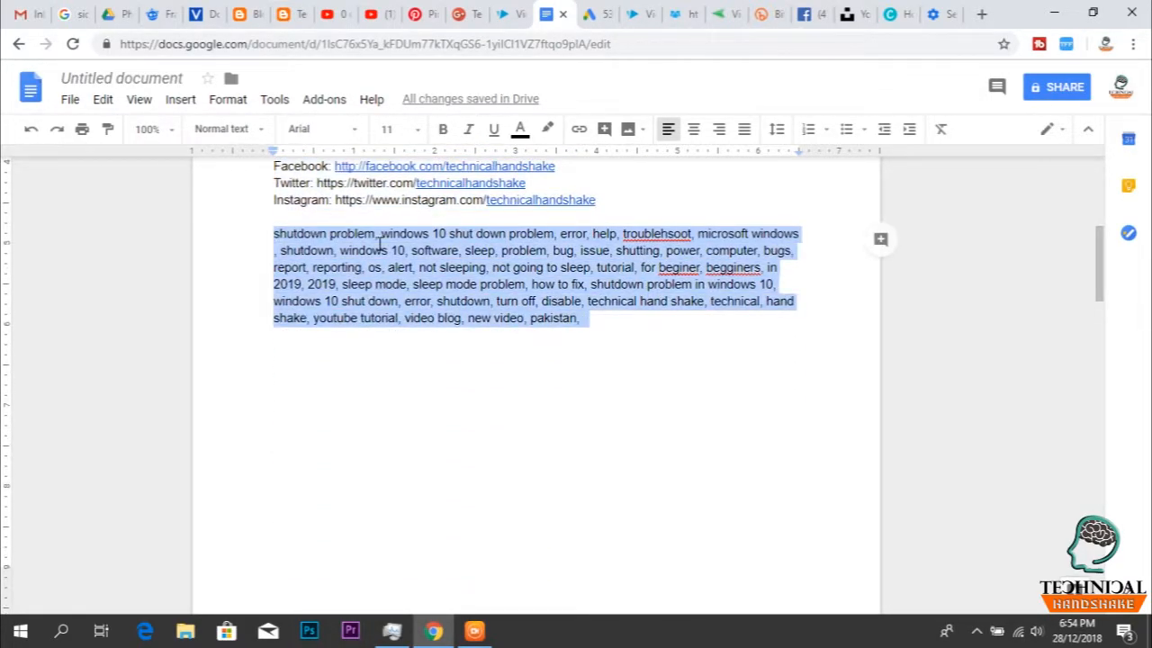
pyautogui.hotkey('shift', 'Left')
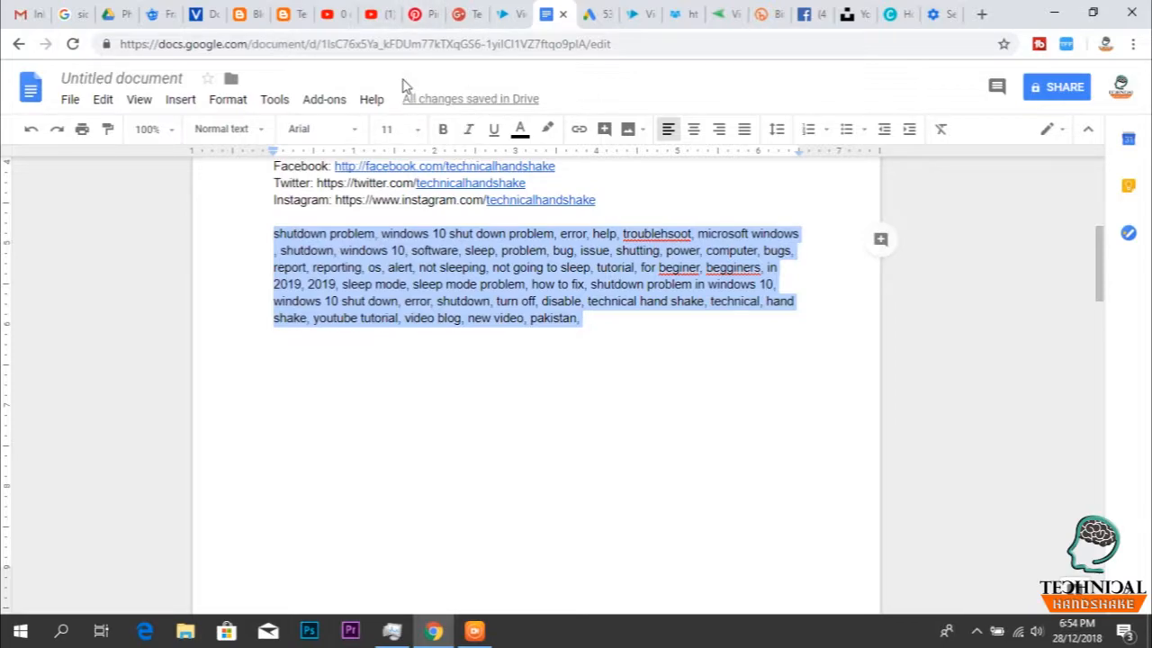
# Return to the YouTube upload page and paste the copied tag list from "shutdown problem" through "pakistan" into the video's tags.
pyautogui.click(332, 14)
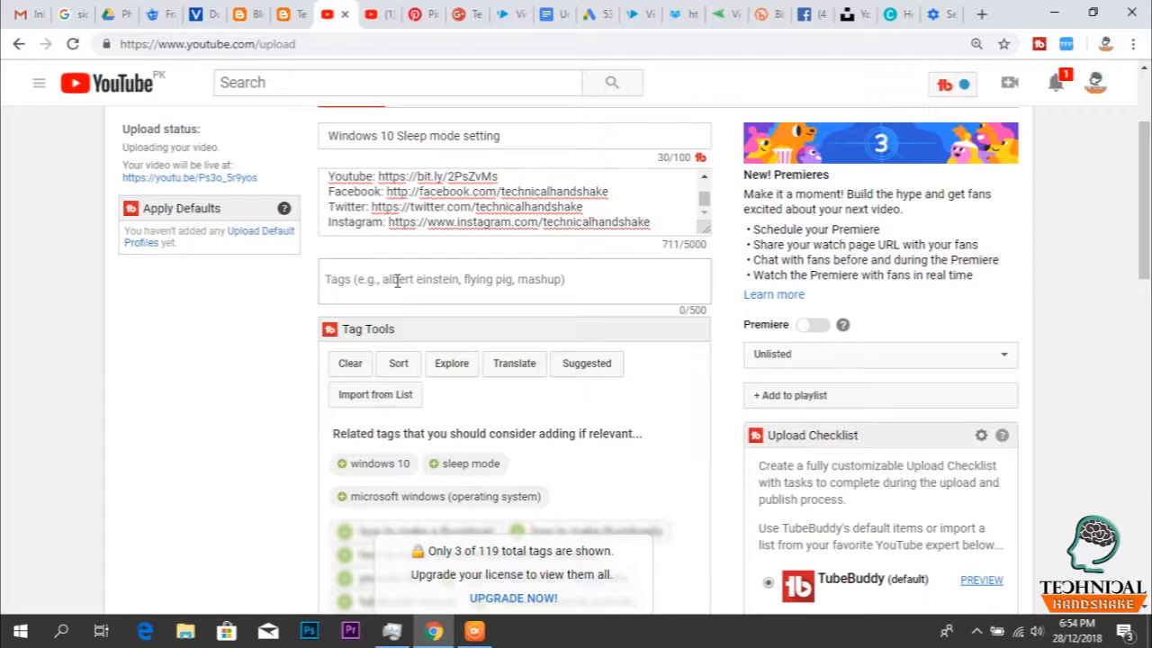
pyautogui.hotkey('ctrl', 'v')
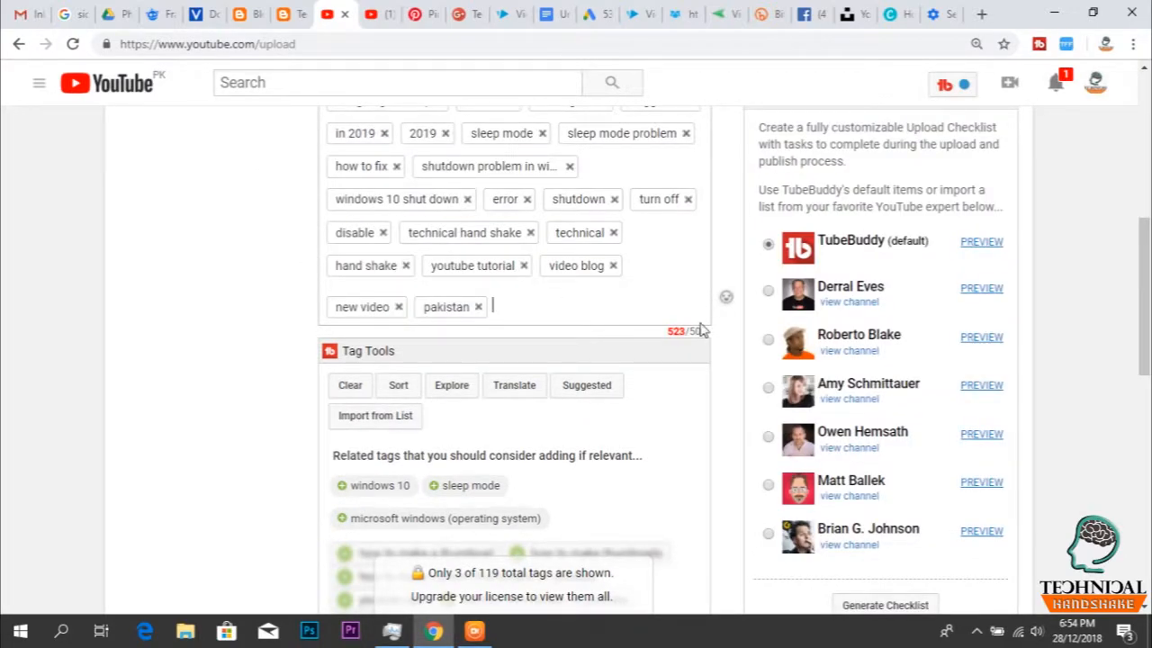
pyautogui.scroll(-3, 630, 299)
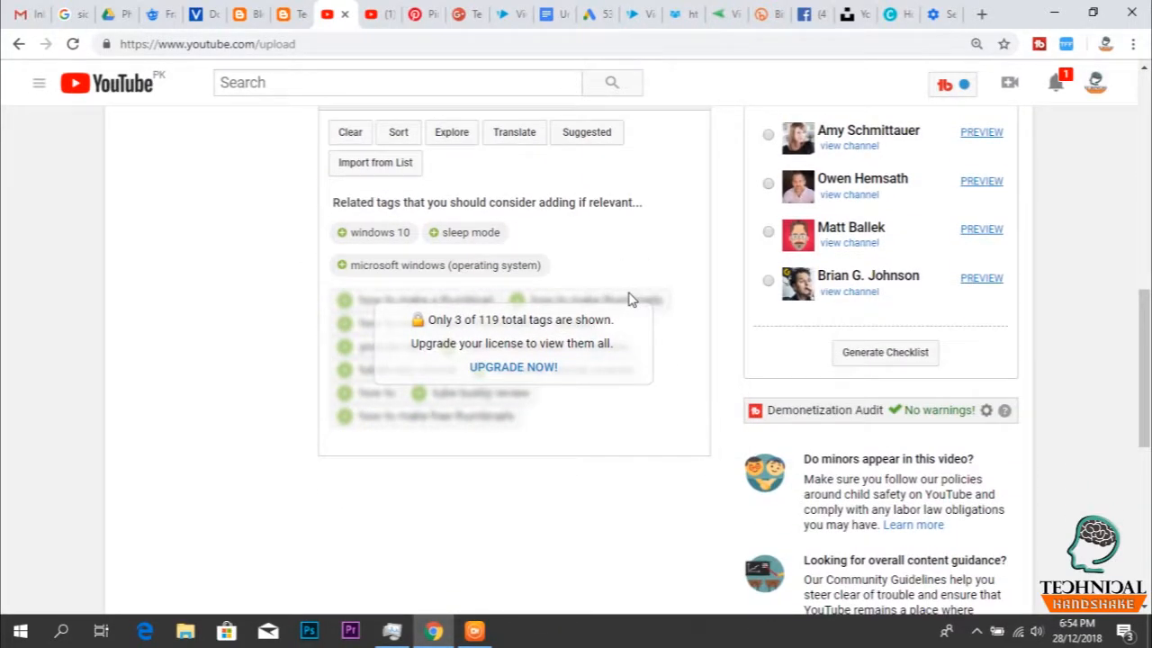
pyautogui.scroll(2, 630, 300)
# Examine the video thumbnails section, the custom thumbnail requirements and the upload progress on the upload form.
pyautogui.scroll(-8, 629, 300)
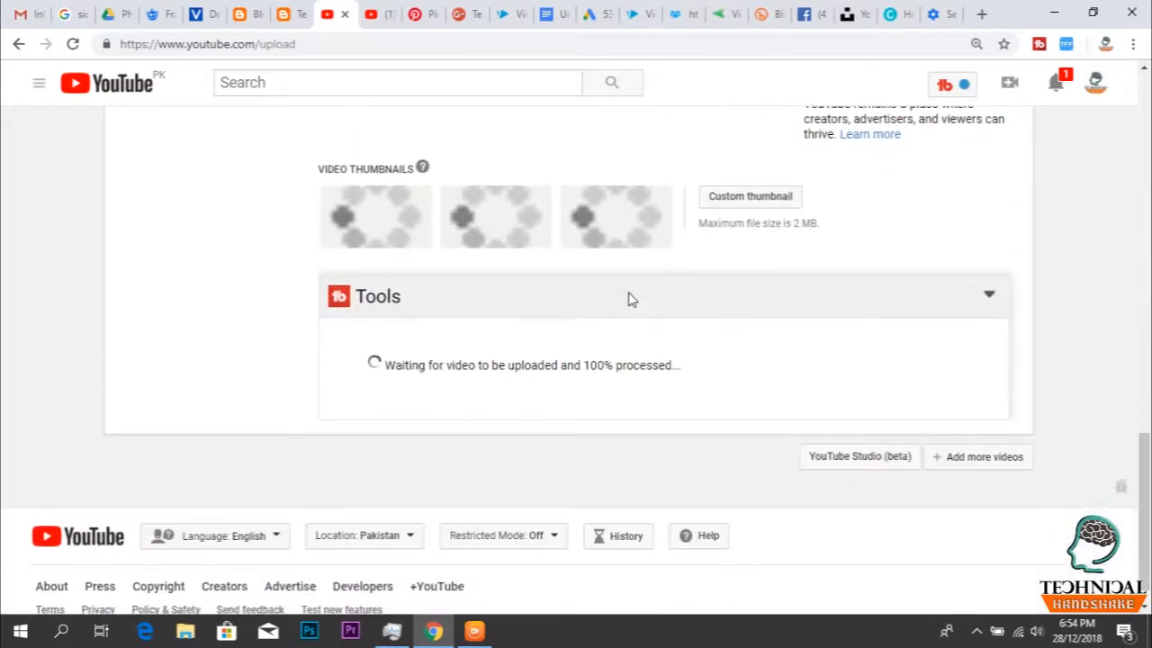
pyautogui.scroll(1, 635, 281)
pyautogui.scroll(1, 644, 281)
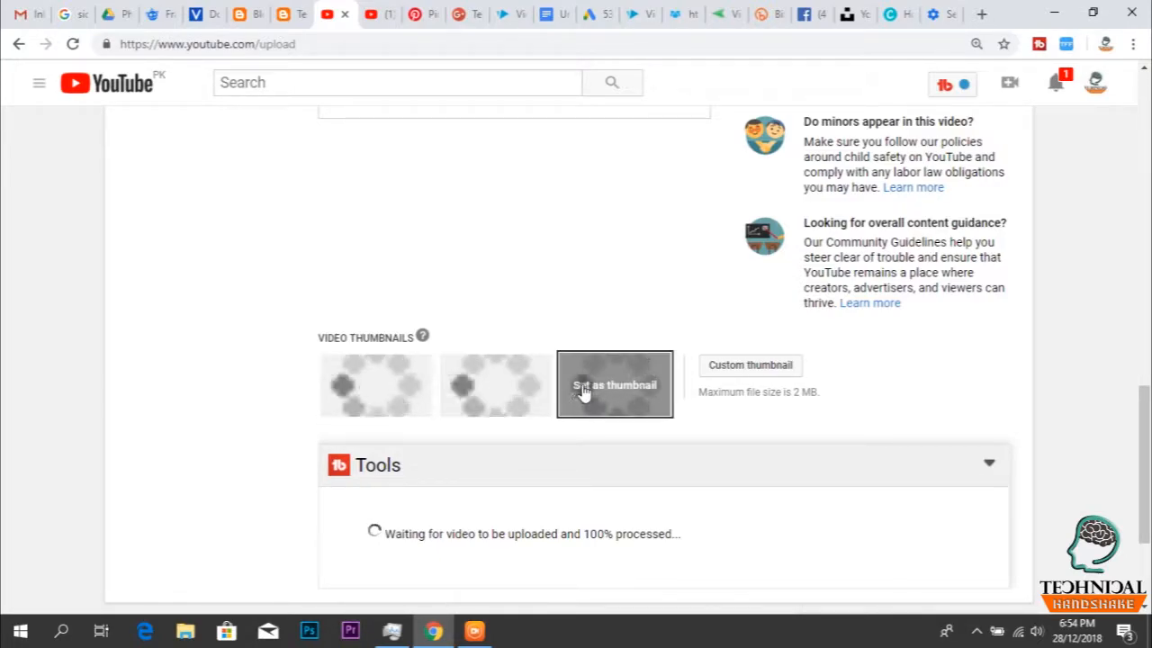
pyautogui.scroll(10, 586, 390)
pyautogui.scroll(3, 582, 394)
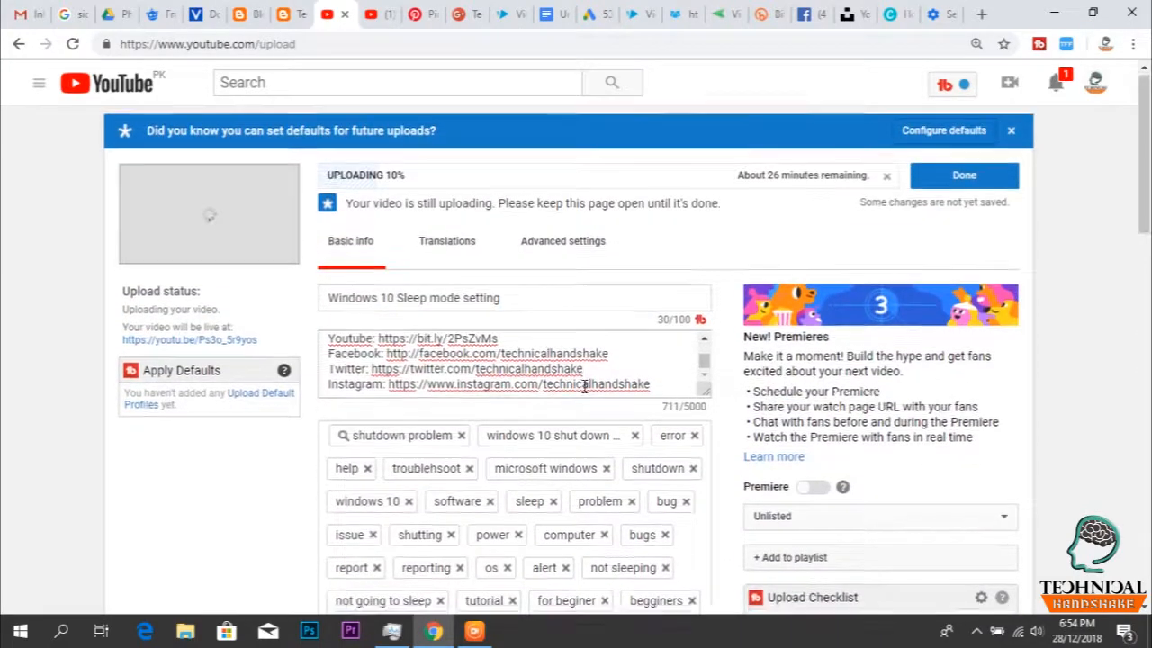
pyautogui.scroll(-10, 585, 394)
pyautogui.scroll(-2, 586, 393)
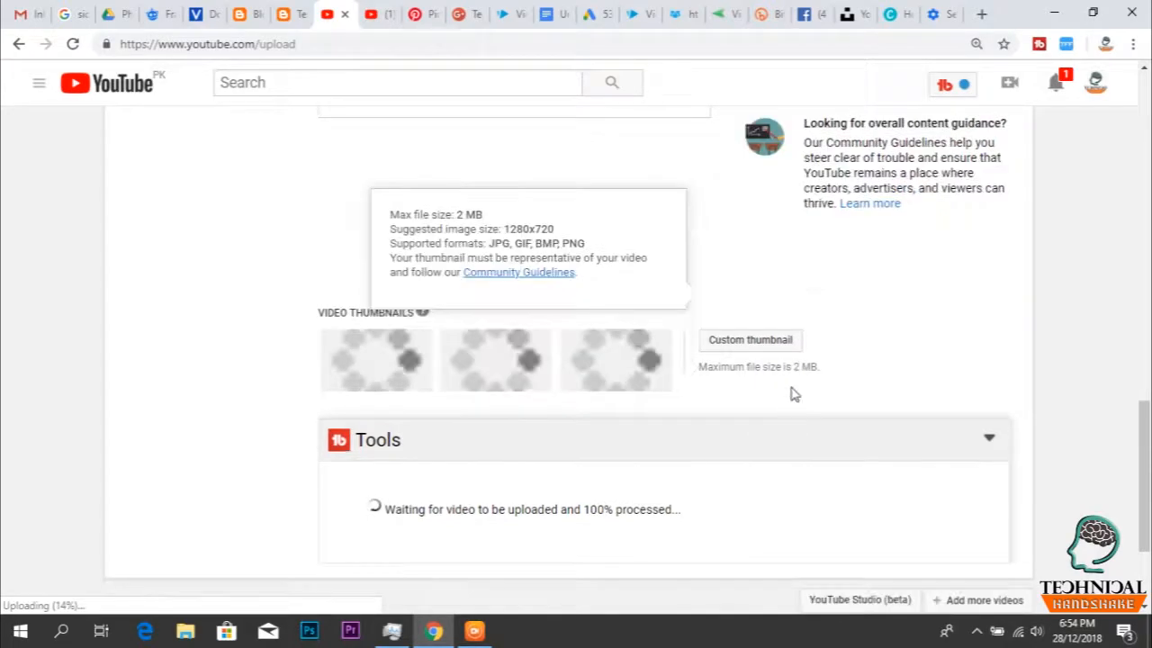
pyautogui.scroll(5, 790, 393)
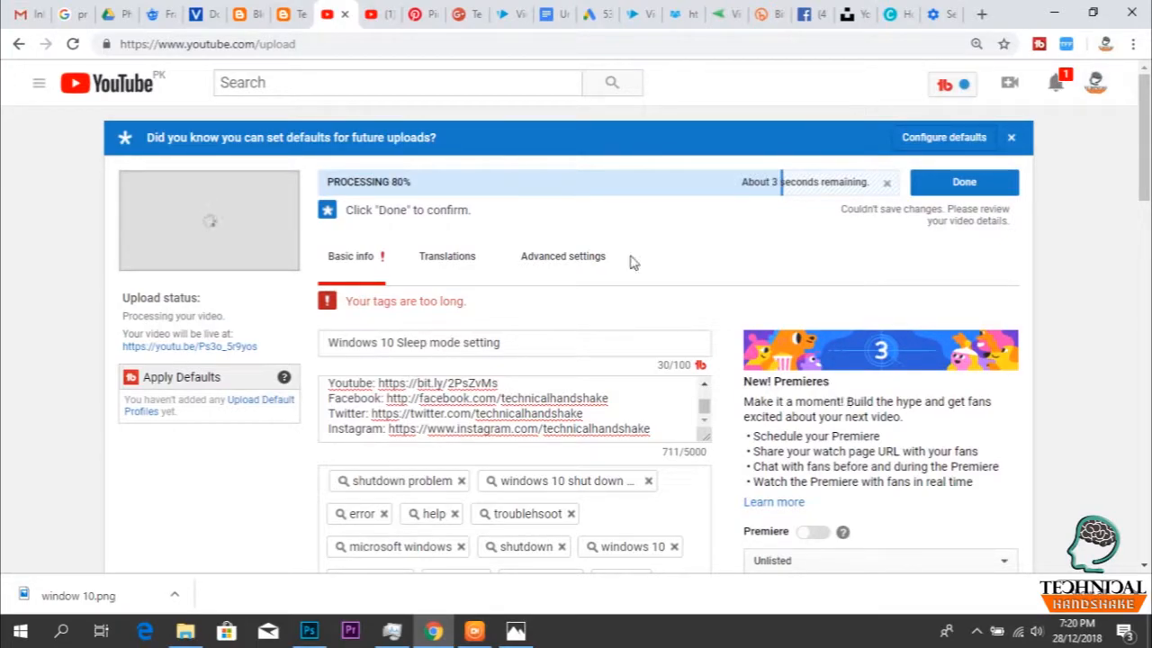
pyautogui.scroll(-4, 576, 196)
pyautogui.scroll(-5, 581, 201)
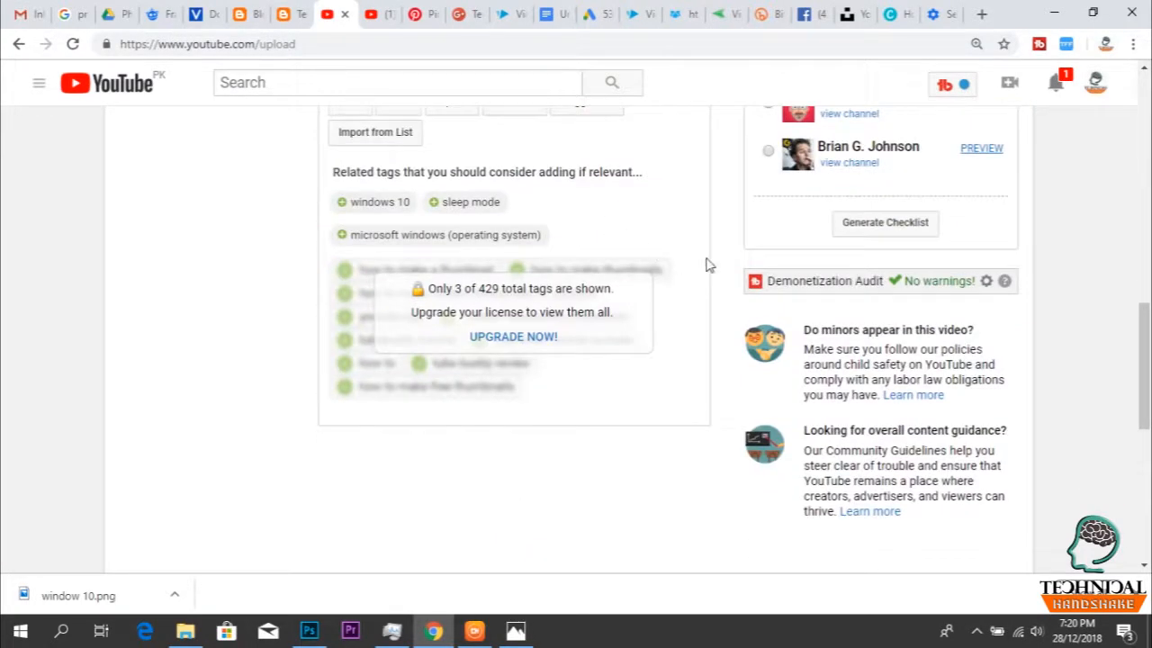
pyautogui.scroll(-4, 698, 261)
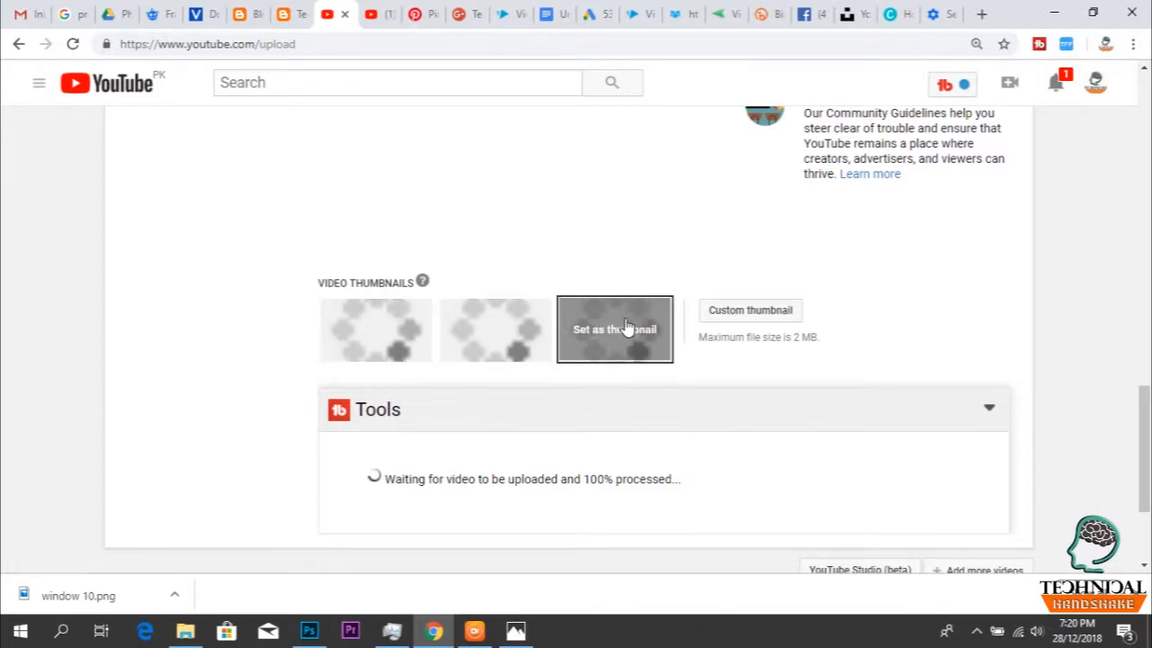
pyautogui.scroll(4, 601, 329)
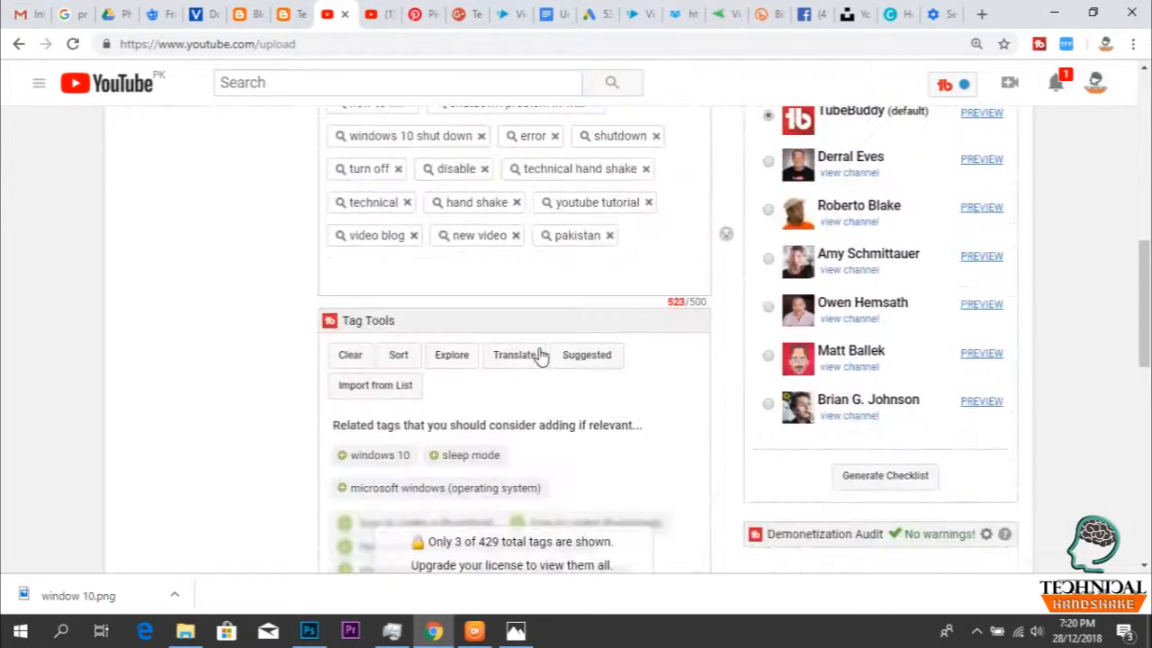
pyautogui.scroll(-5, 576, 356)
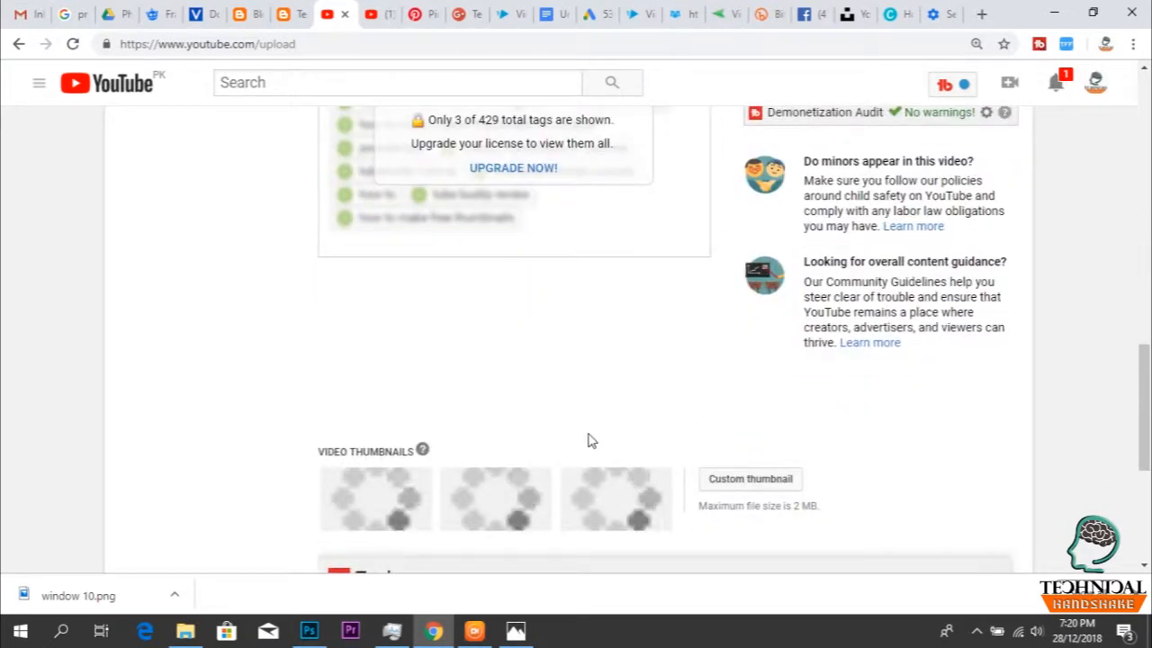
pyautogui.scroll(-2, 589, 440)
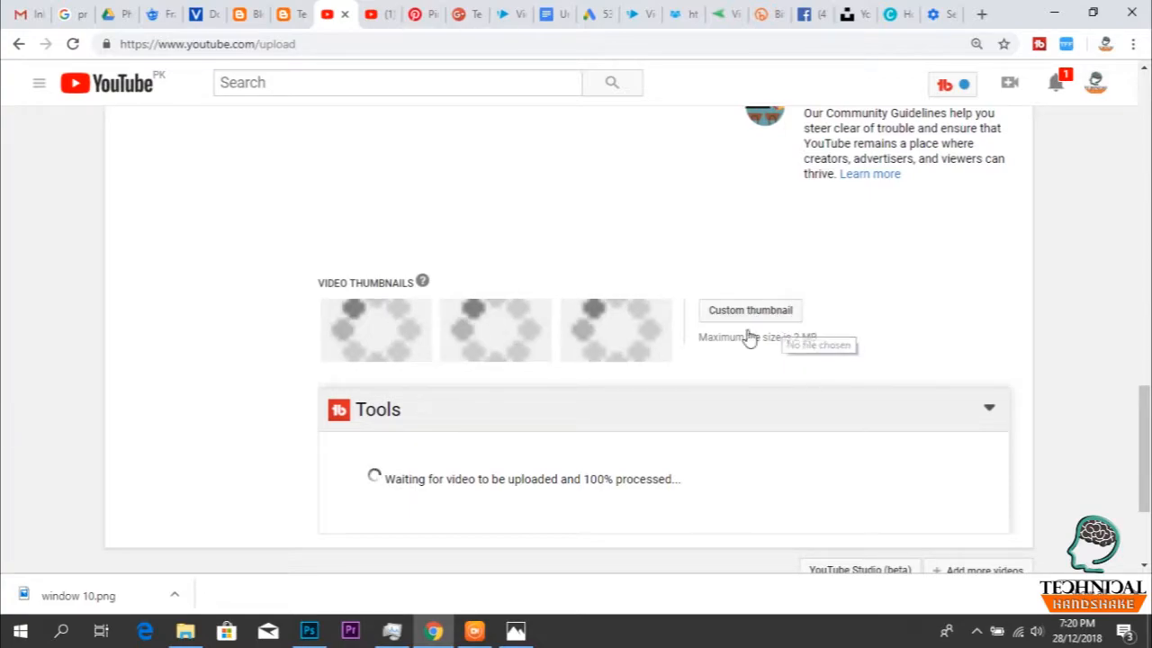
pyautogui.moveTo(786, 342)
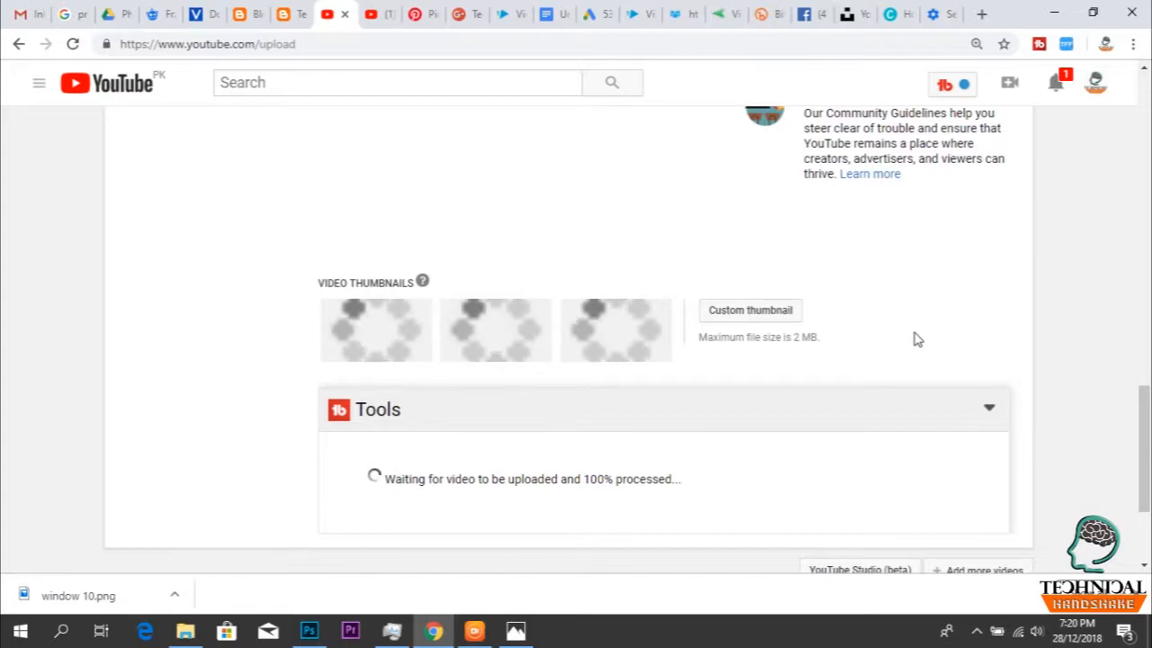
pyautogui.scroll(1, 914, 338)
pyautogui.scroll(13, 914, 338)
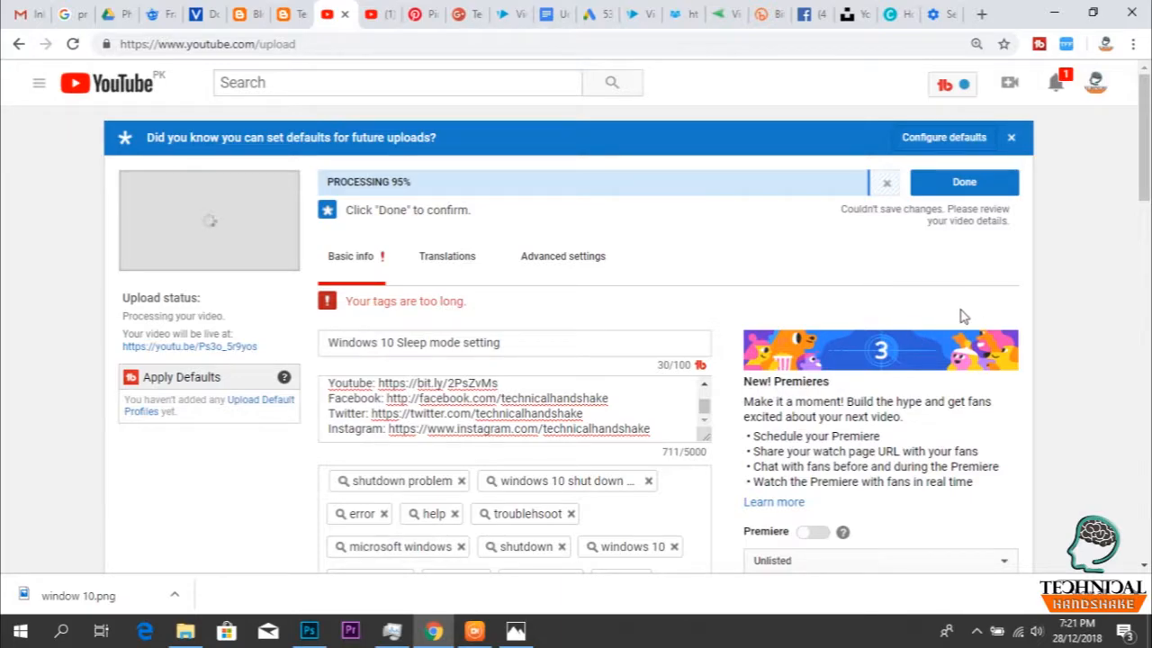
# Upload the image "window 10 sleeping mode" from the Thumbnail folder inside Intro & Logo as the video's custom thumbnail.
pyautogui.scroll(-8, 690, 305)
pyautogui.scroll(-5, 691, 308)
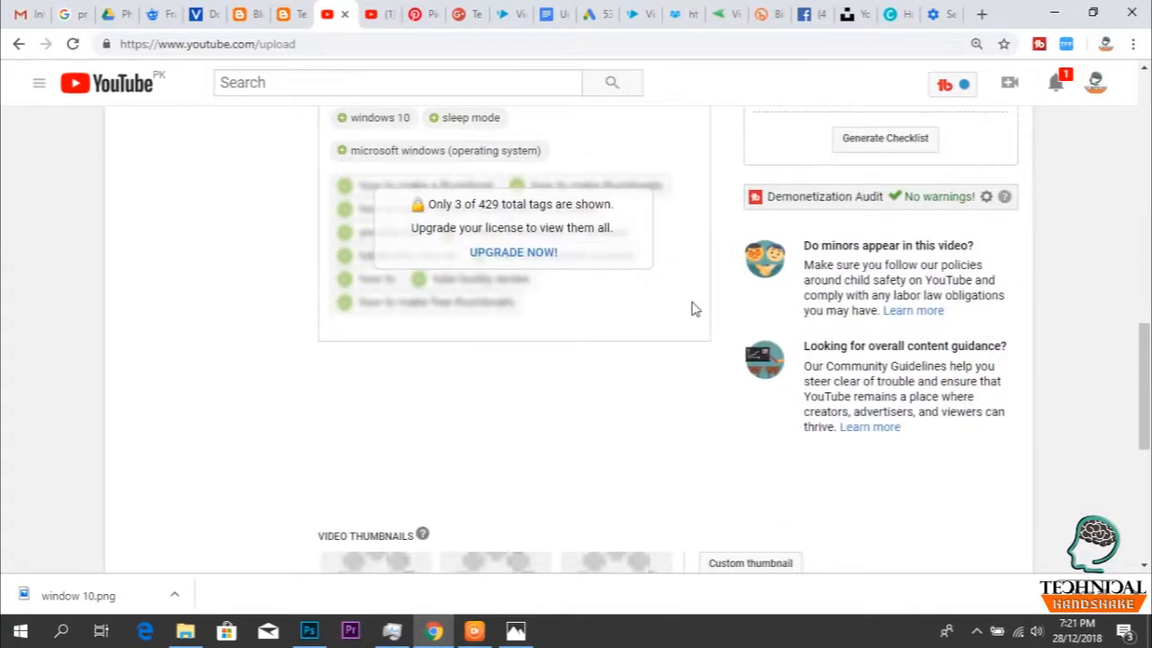
pyautogui.scroll(-5, 692, 310)
pyautogui.scroll(4, 691, 311)
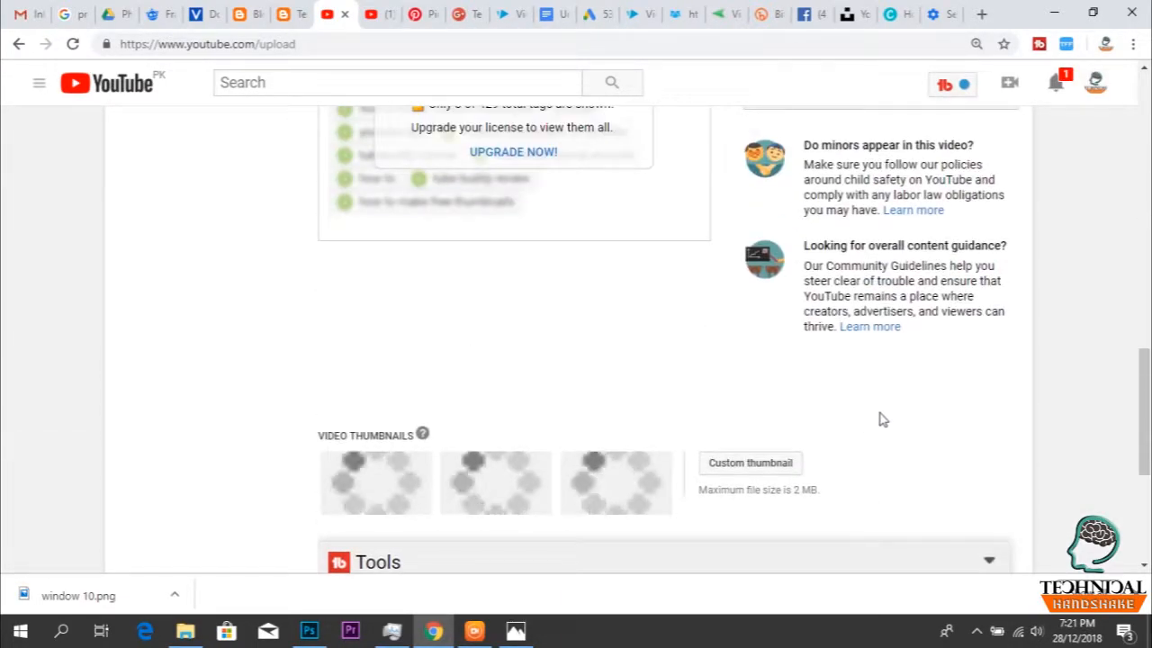
pyautogui.click(760, 466)
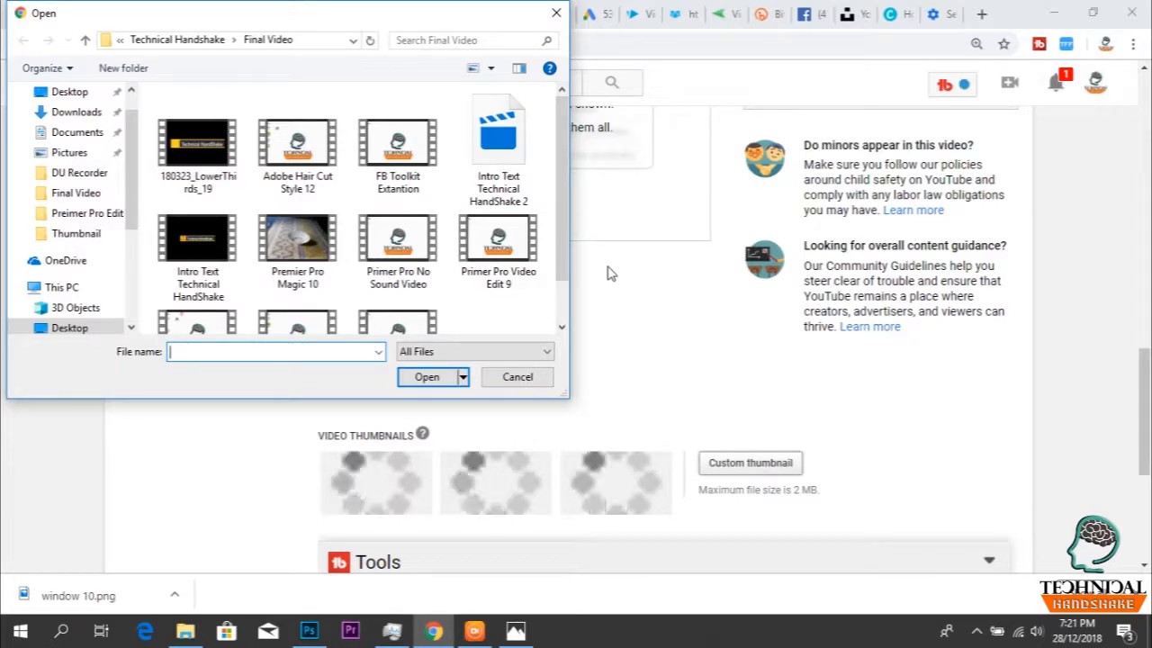
pyautogui.click(177, 41)
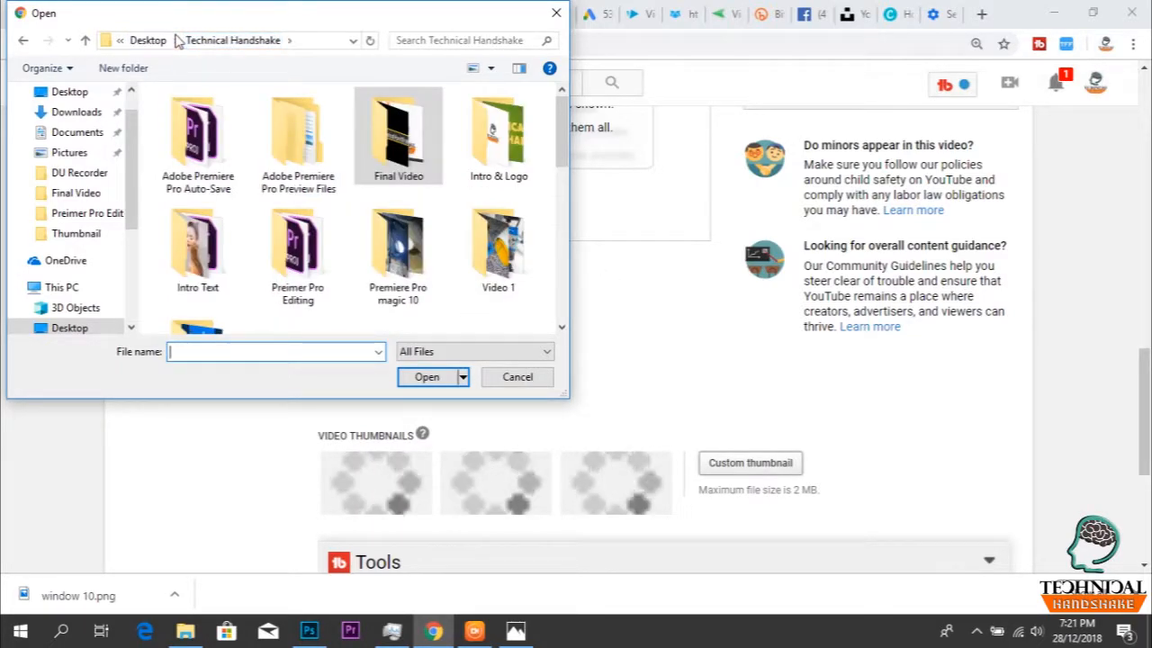
pyautogui.doubleClick(488, 139)
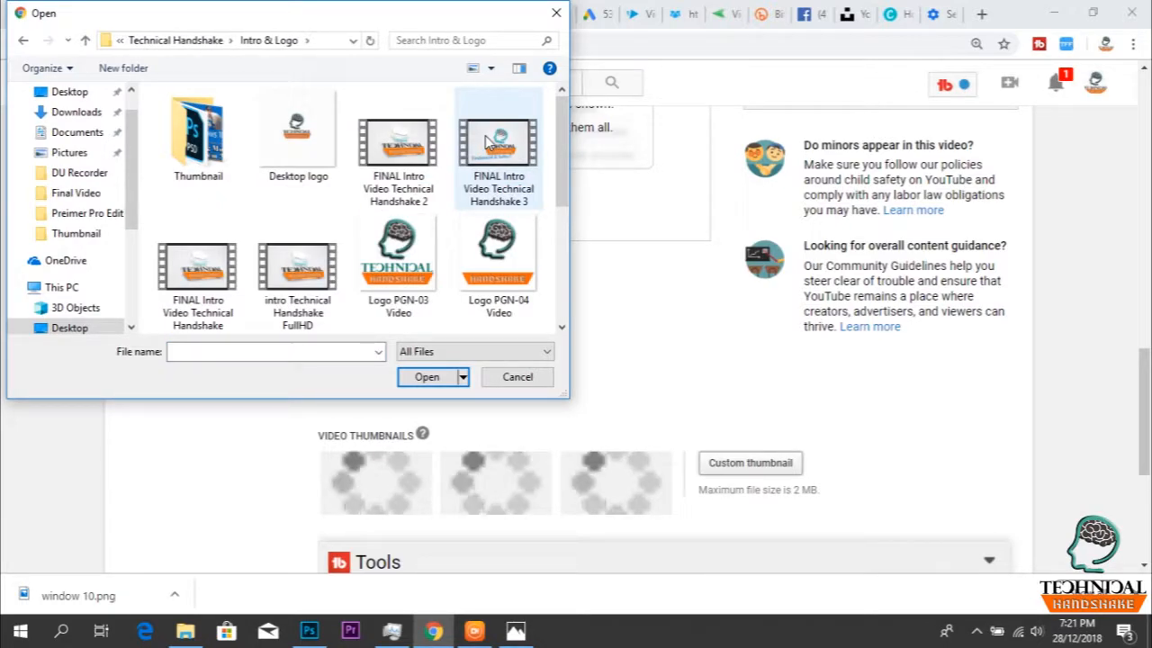
pyautogui.click(214, 140)
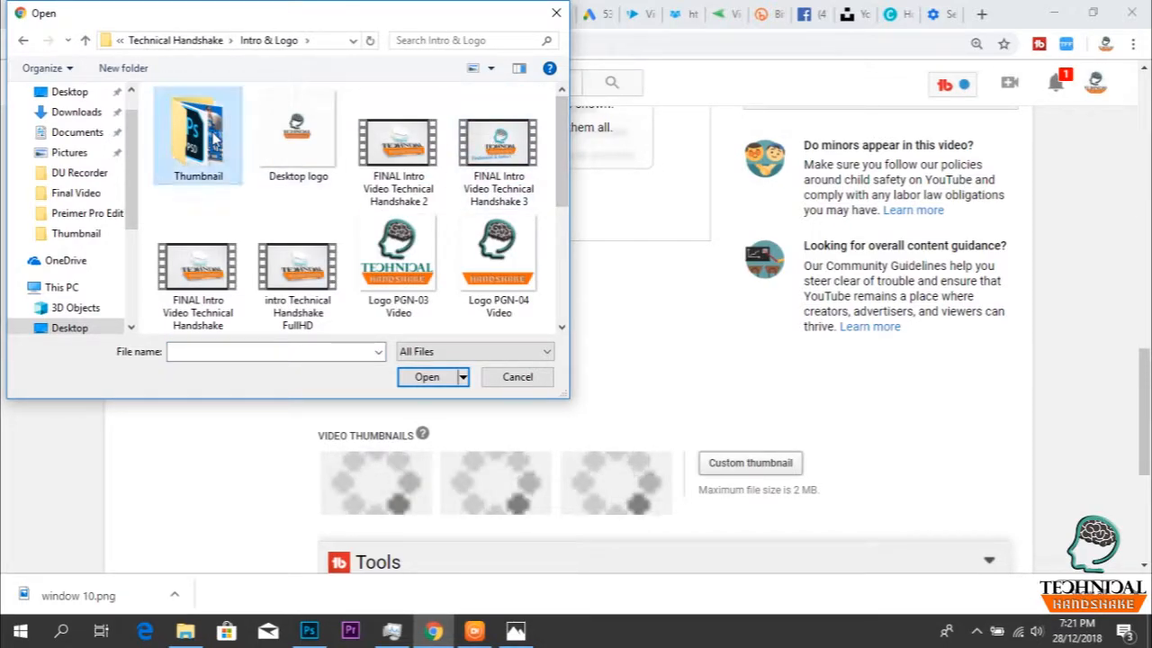
pyautogui.doubleClick(214, 139)
pyautogui.moveTo(561, 141); pyautogui.dragTo(560, 234)
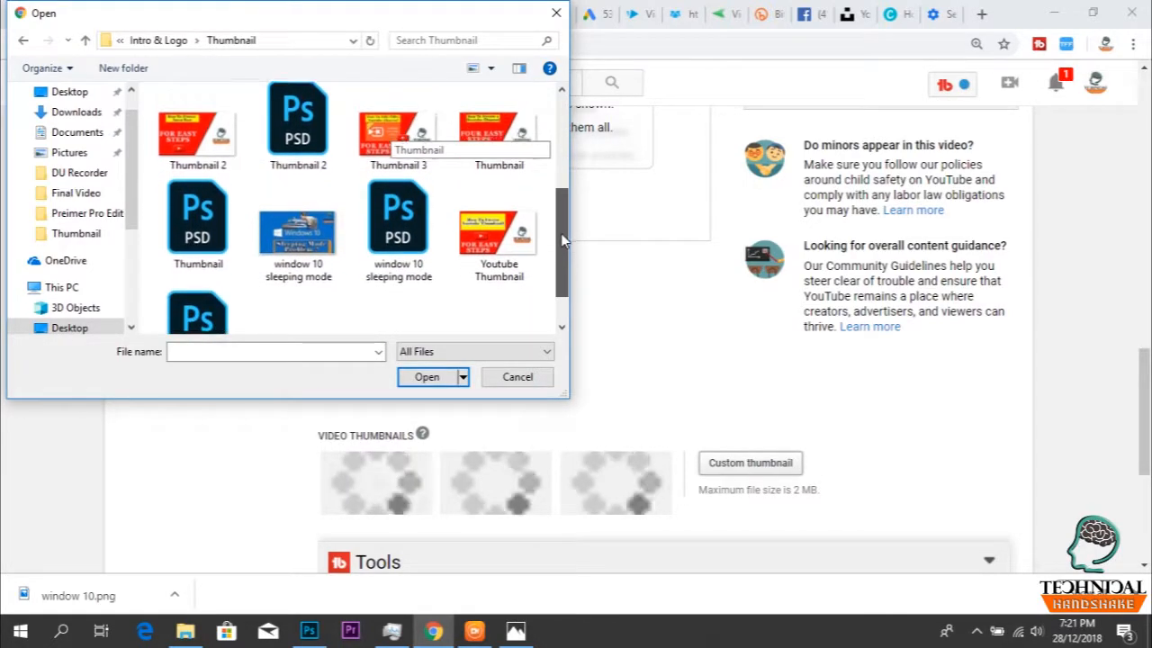
pyautogui.click(314, 234)
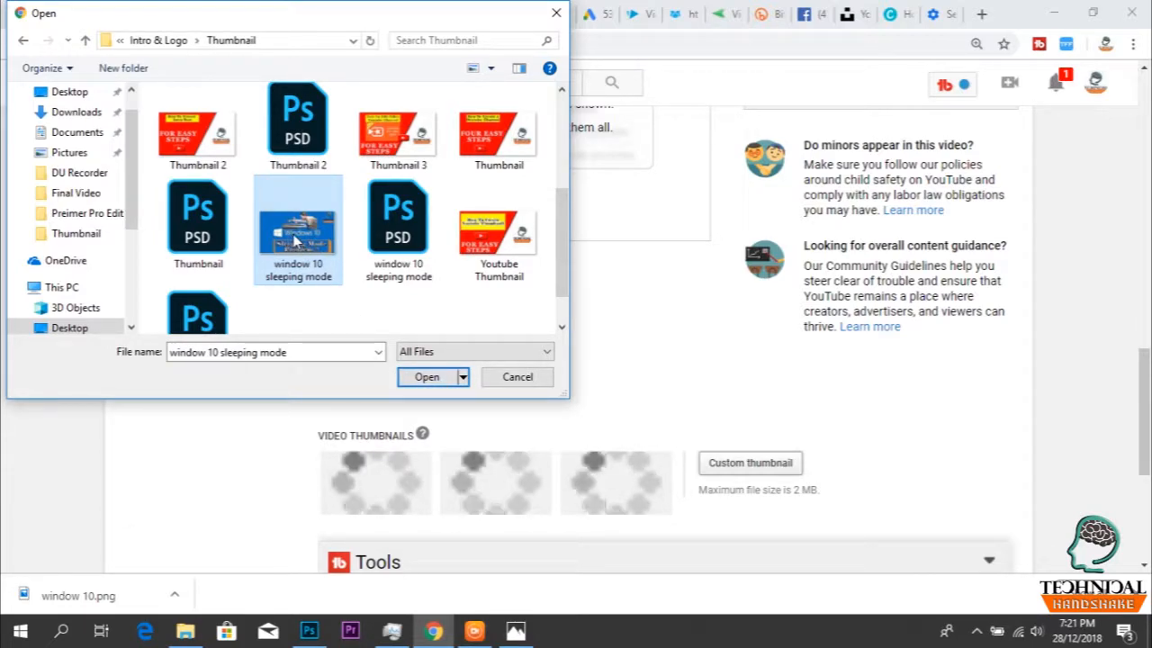
pyautogui.click(430, 371)
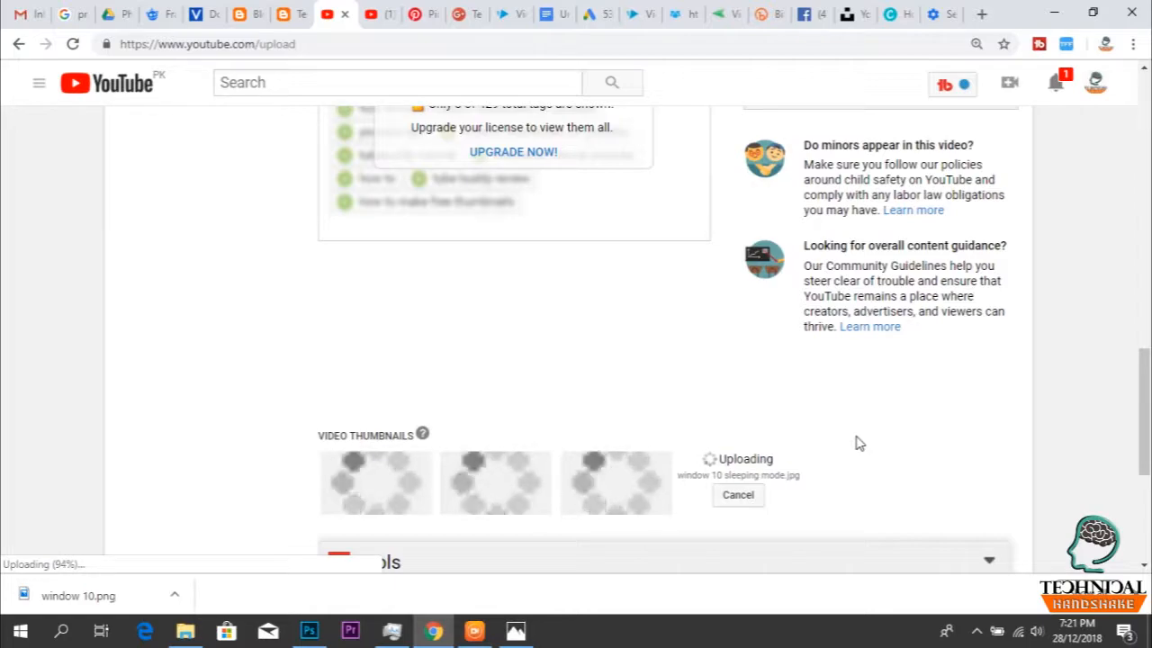
# Shorten the video's tag list by removing the tag "shutdown problem in windows 10".
pyautogui.scroll(2, 858, 442)
pyautogui.scroll(8, 858, 443)
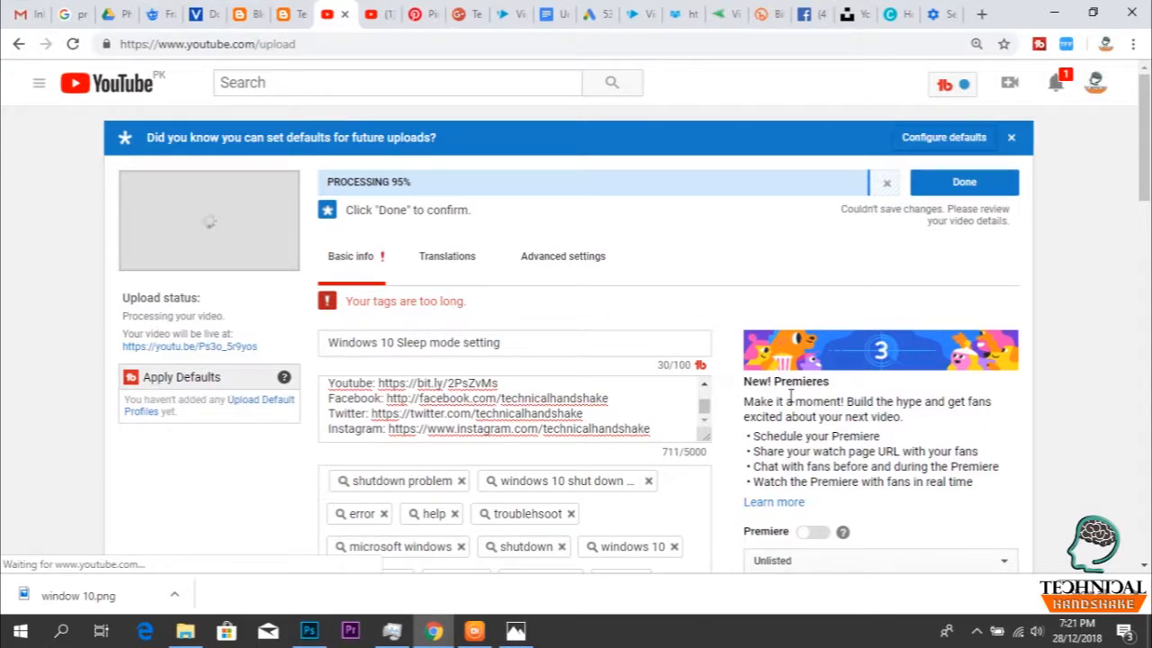
pyautogui.scroll(-3, 797, 391)
pyautogui.scroll(-3, 773, 392)
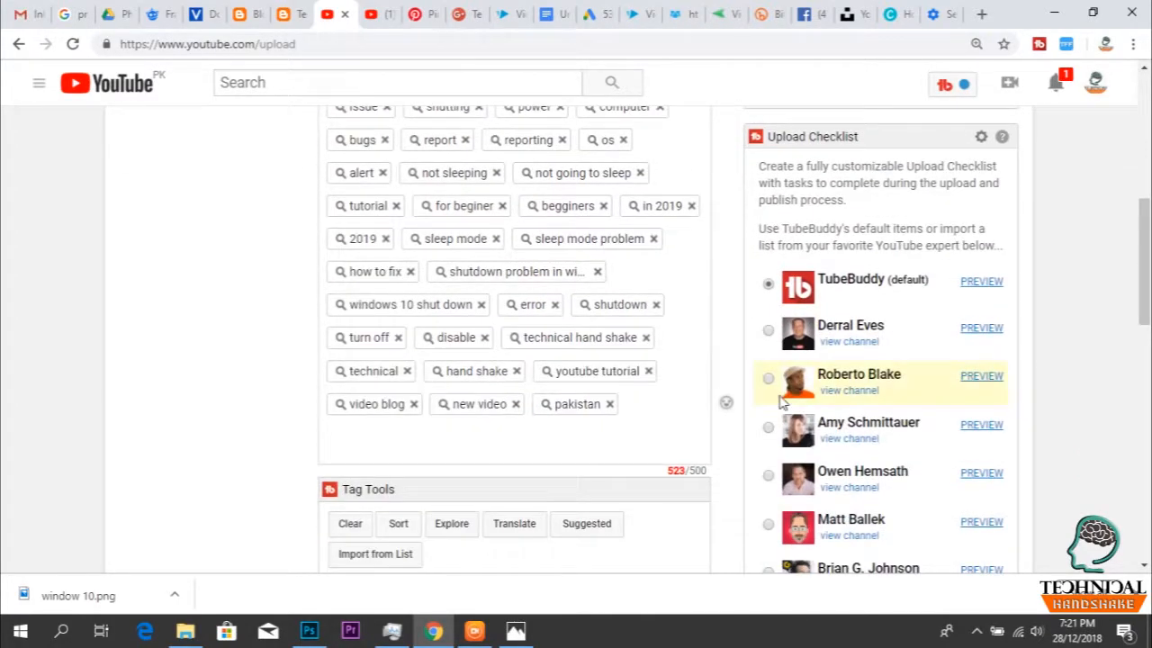
pyautogui.scroll(10, 683, 386)
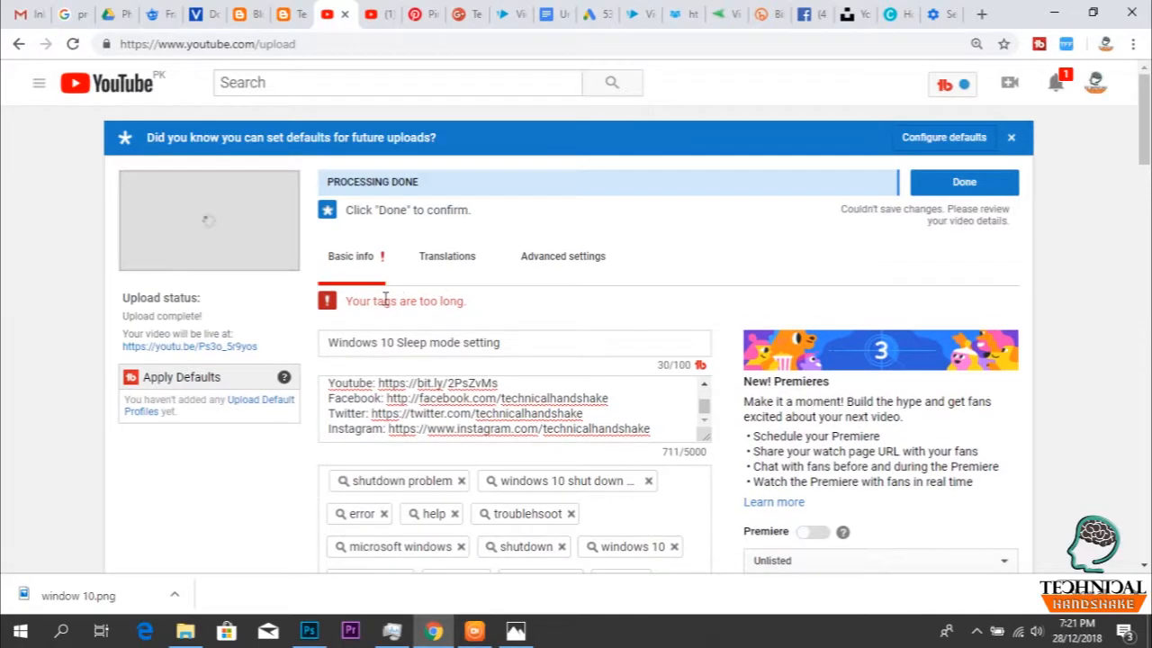
pyautogui.scroll(-4, 547, 326)
pyautogui.scroll(4, 548, 325)
pyautogui.scroll(-6, 450, 319)
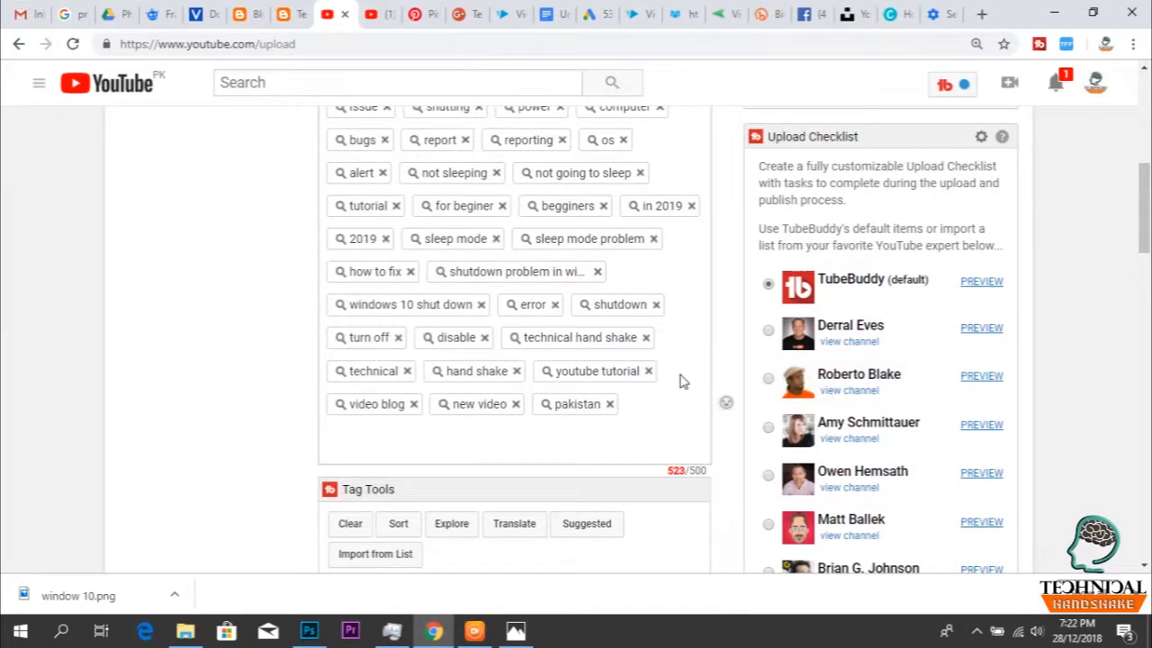
pyautogui.click(597, 271)
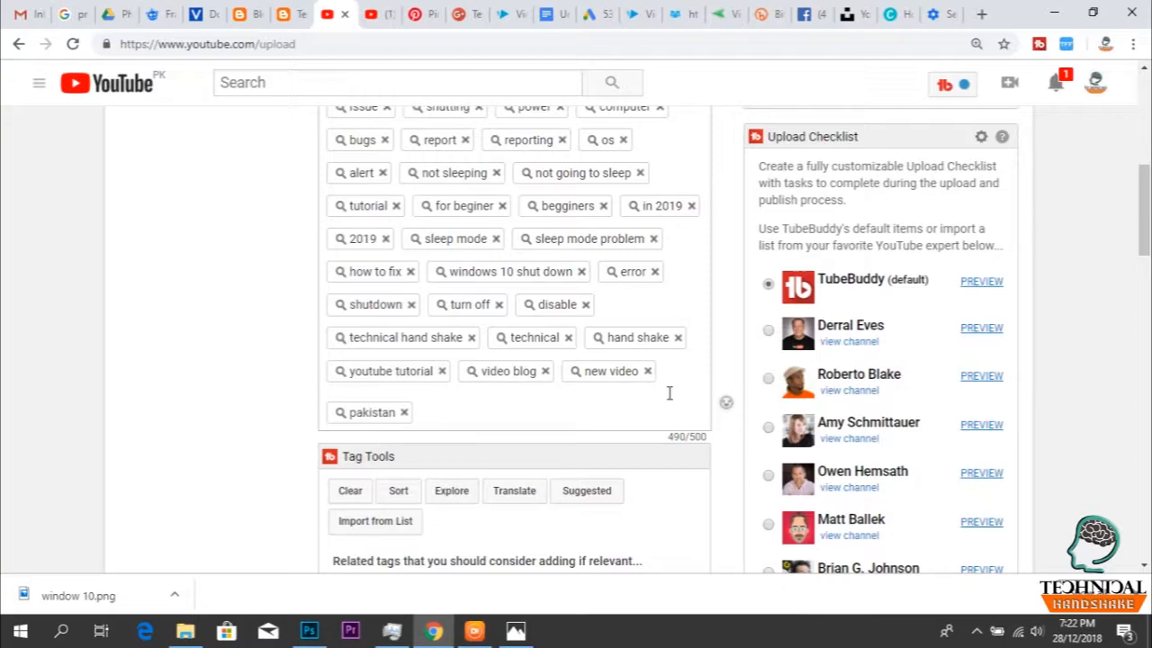
# Check the video's basic info once more and confirm the finished upload to reach its sharing page.
pyautogui.scroll(5, 669, 393)
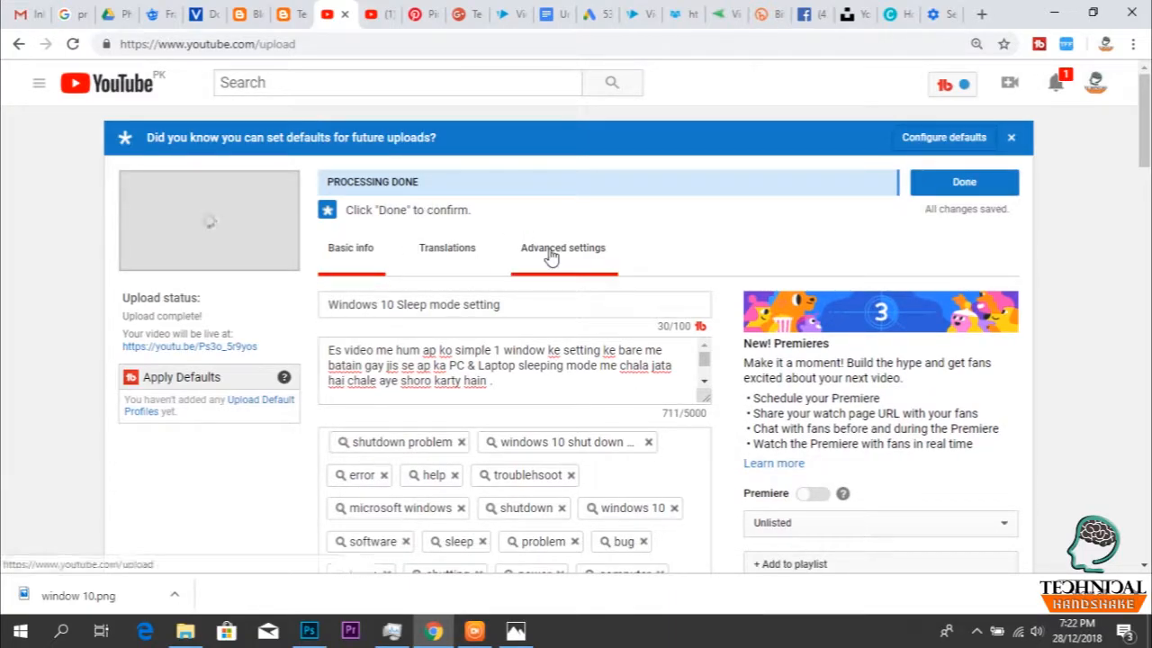
pyautogui.scroll(-8, 551, 253)
pyautogui.scroll(8, 552, 264)
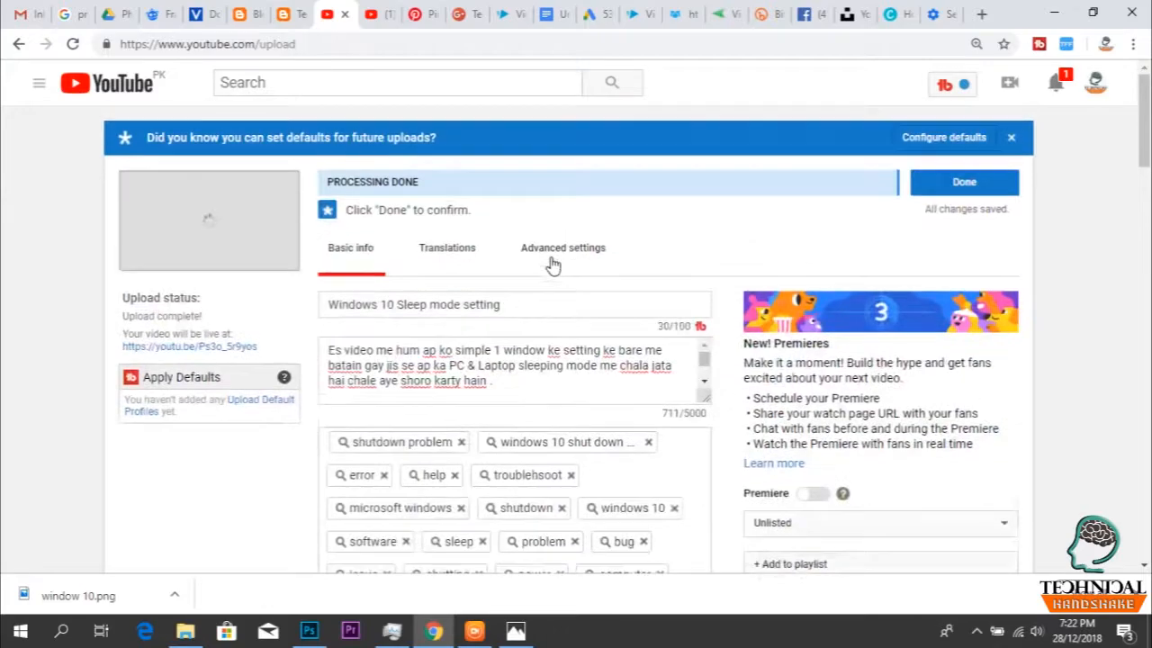
pyautogui.click(954, 184)
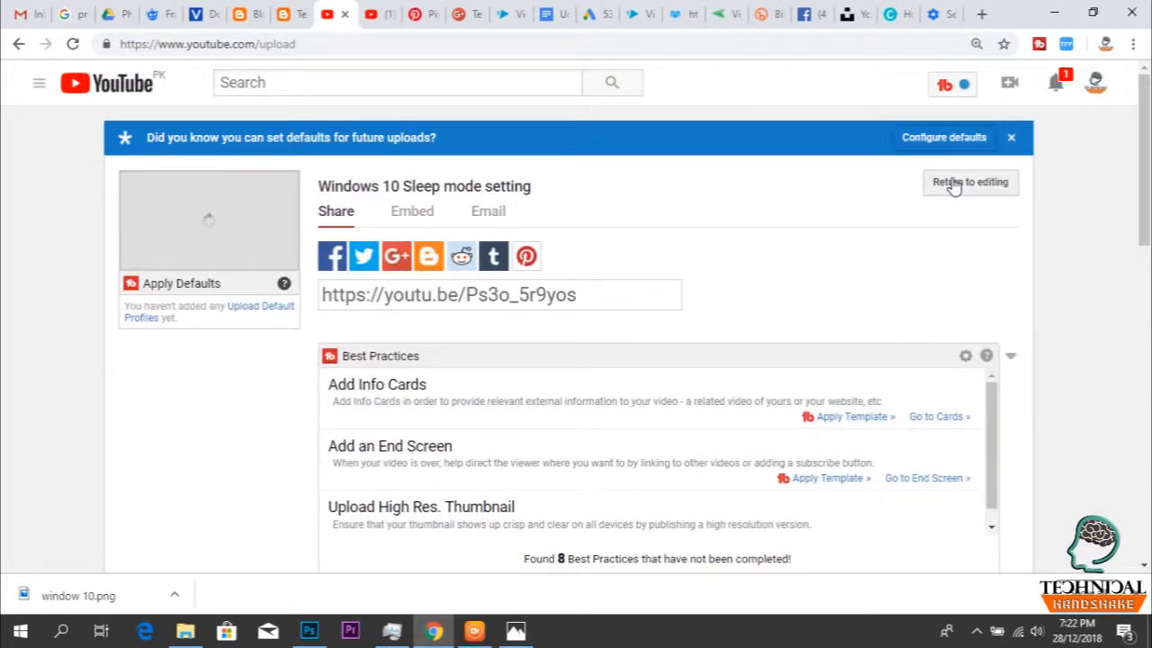
pyautogui.scroll(-1, 635, 301)
pyautogui.scroll(1, 635, 303)
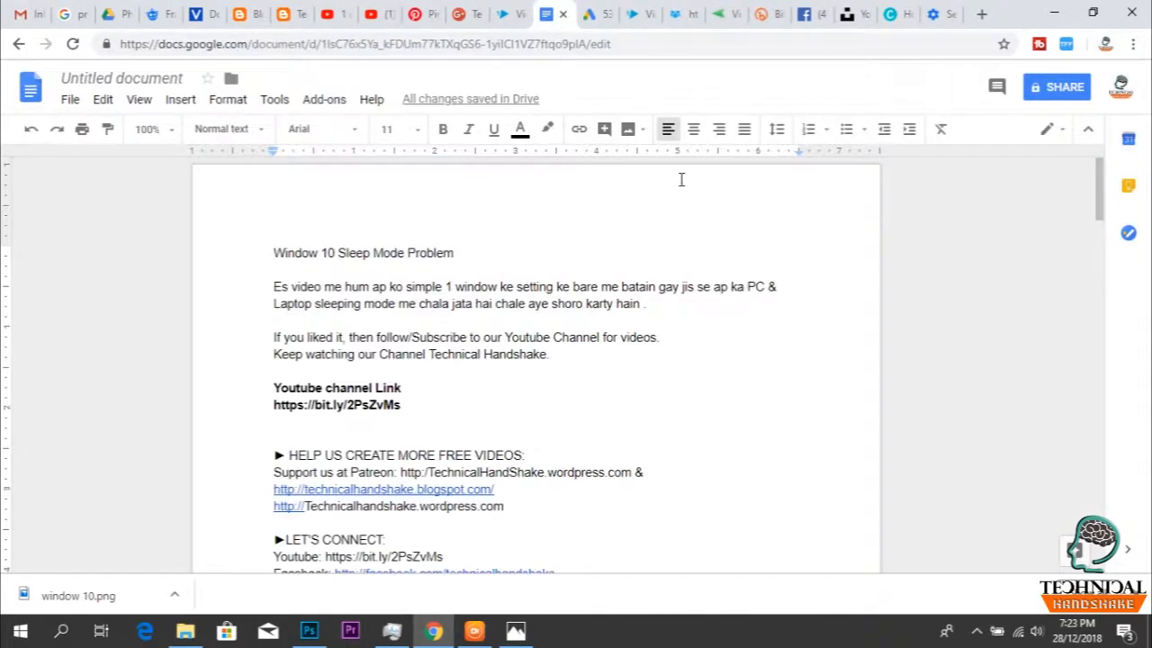
# Copy the document's title, description and channel link, and start a Facebook share on the managed page, posting as Technical HandShake.
pyautogui.moveTo(270, 252); pyautogui.dragTo(458, 404)
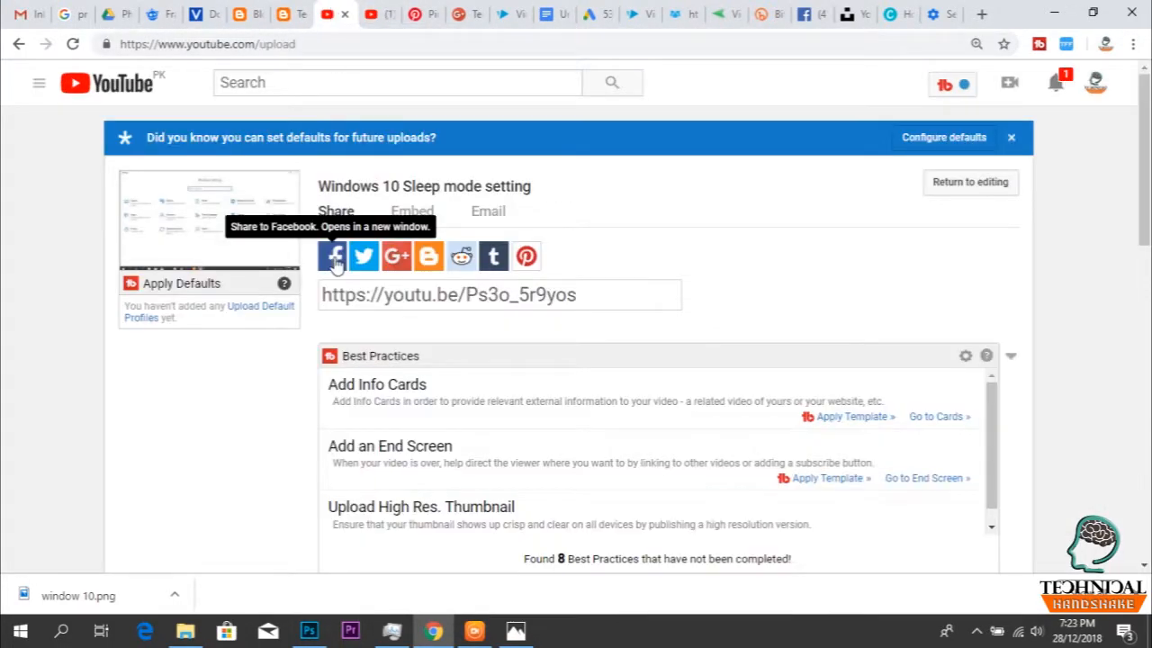
pyautogui.click(331, 258)
pyautogui.click(143, 104)
pyautogui.click(135, 209)
pyautogui.click(110, 142)
pyautogui.click(110, 191)
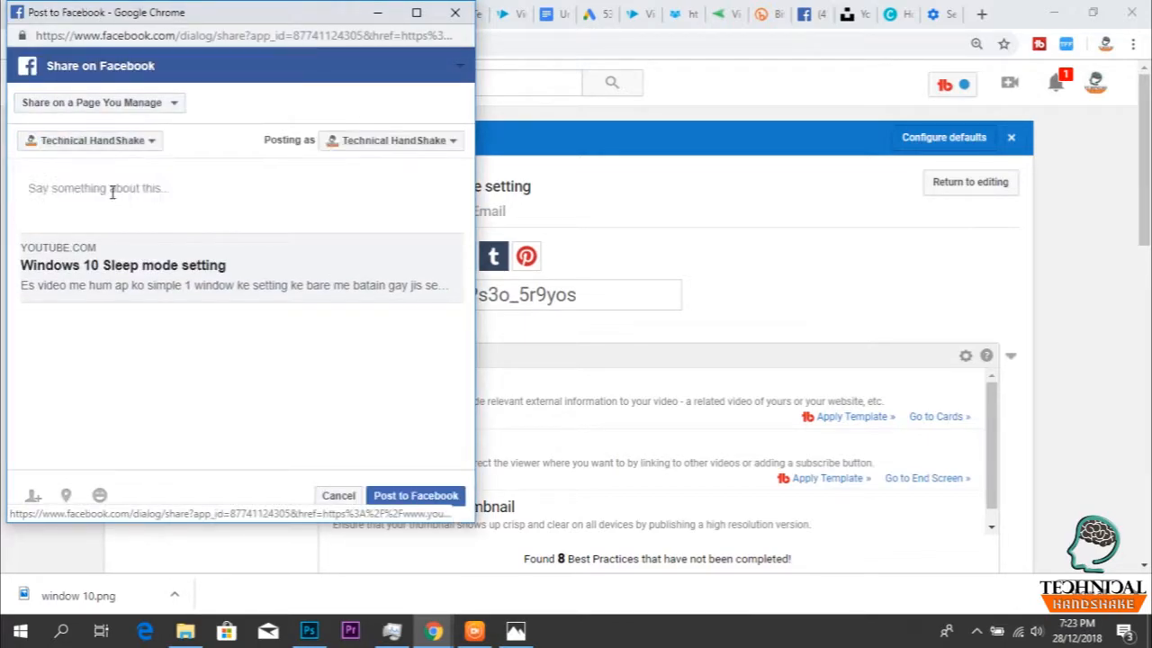
# Paste the copied description as the Facebook message, tidy its lines and post the video share to the page.
pyautogui.click(114, 192)
pyautogui.write('Window 10 Sleep Mode Problem  Es video me hum ap ko simple 1 window ke setting ke bare me batain gay jis se ap ko PC & Laptop sleeping mode me chala jata hai chale aye shoro karty hain .  If you liked it, then follow/Subscribe to our Youtube Channel for videos. Keep watching our Channel Technical Handshake.  Youtube channel Link https://bit.ly/2PsZvMs')
pyautogui.click(310, 300)
pyautogui.press('BackSpace')
pyautogui.click(31, 219)
pyautogui.press('BackSpace')
pyautogui.moveTo(28, 251); pyautogui.dragTo(304, 265)
pyautogui.hotkey('ctrl', 'c')
pyautogui.press('BackSpace')
pyautogui.press('BackSpace')
pyautogui.press('BackSpace')
pyautogui.click(203, 188)
pyautogui.press('Return')
pyautogui.click(412, 496)
# Tweet the video link with the copied text added, and publish the public Google+ post containing the description and channel link.
pyautogui.click(369, 255)
pyautogui.click(396, 206)
pyautogui.click(64, 270)
pyautogui.click(363, 260)
pyautogui.click(31, 145)
pyautogui.press('Return')
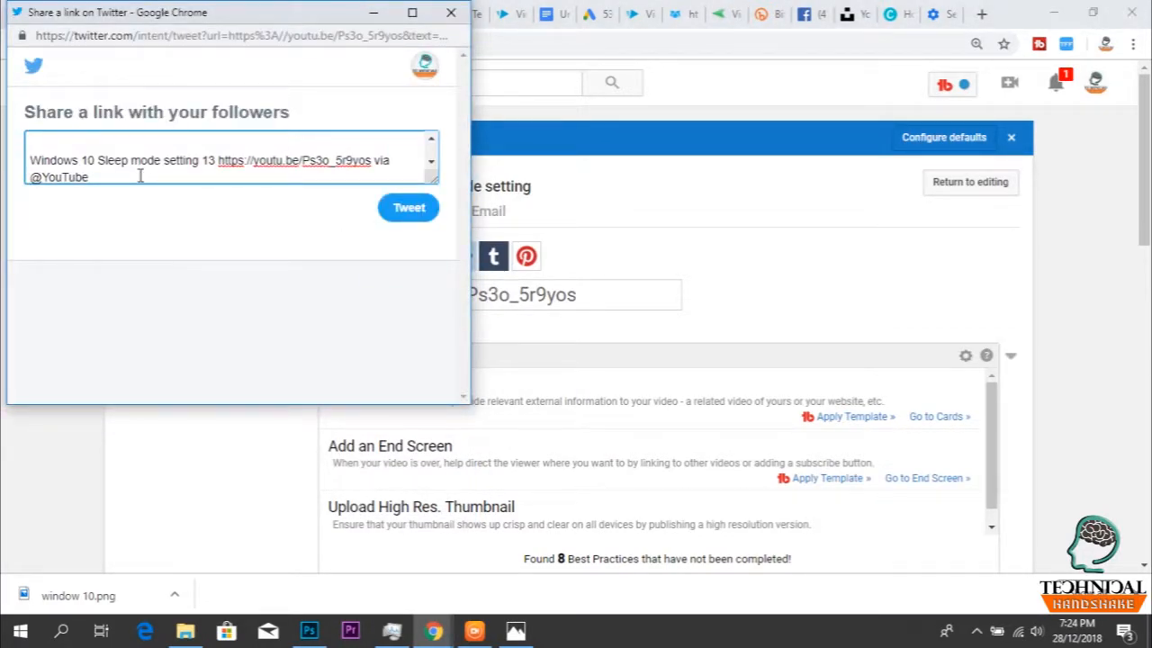
pyautogui.hotkey('ctrl', 'v')
pyautogui.scroll(5, 140, 177)
pyautogui.moveTo(139, 177); pyautogui.dragTo(139, 177)
pyautogui.press('BackSpace')
pyautogui.click(408, 208)
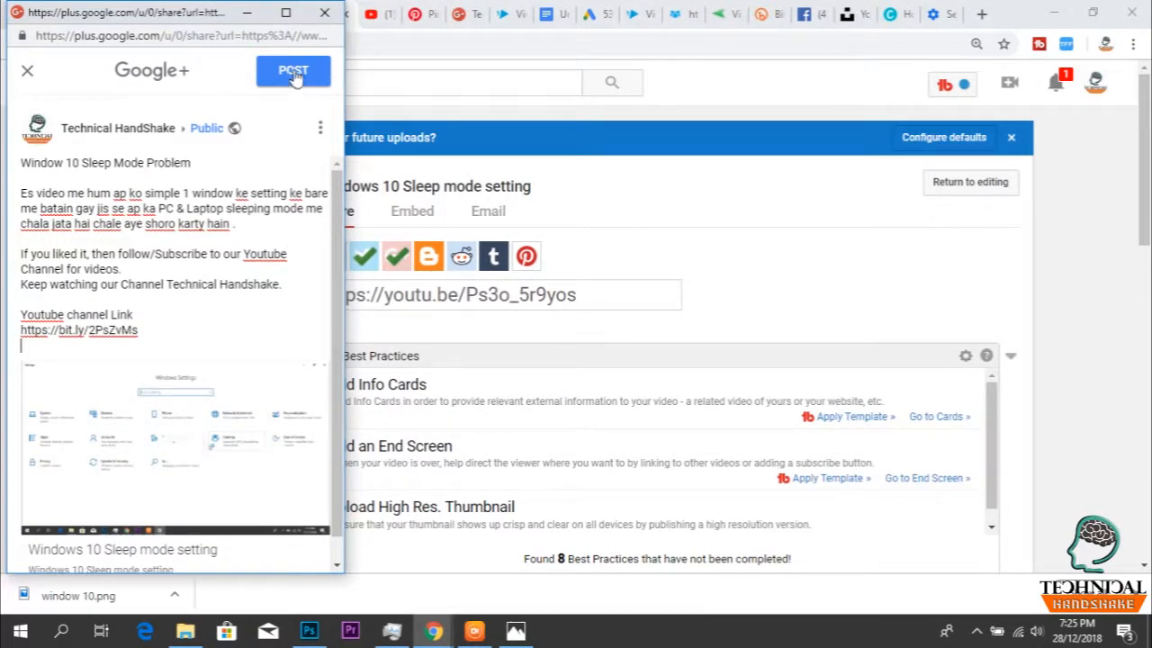
pyautogui.click(294, 76)
pyautogui.click(429, 257)
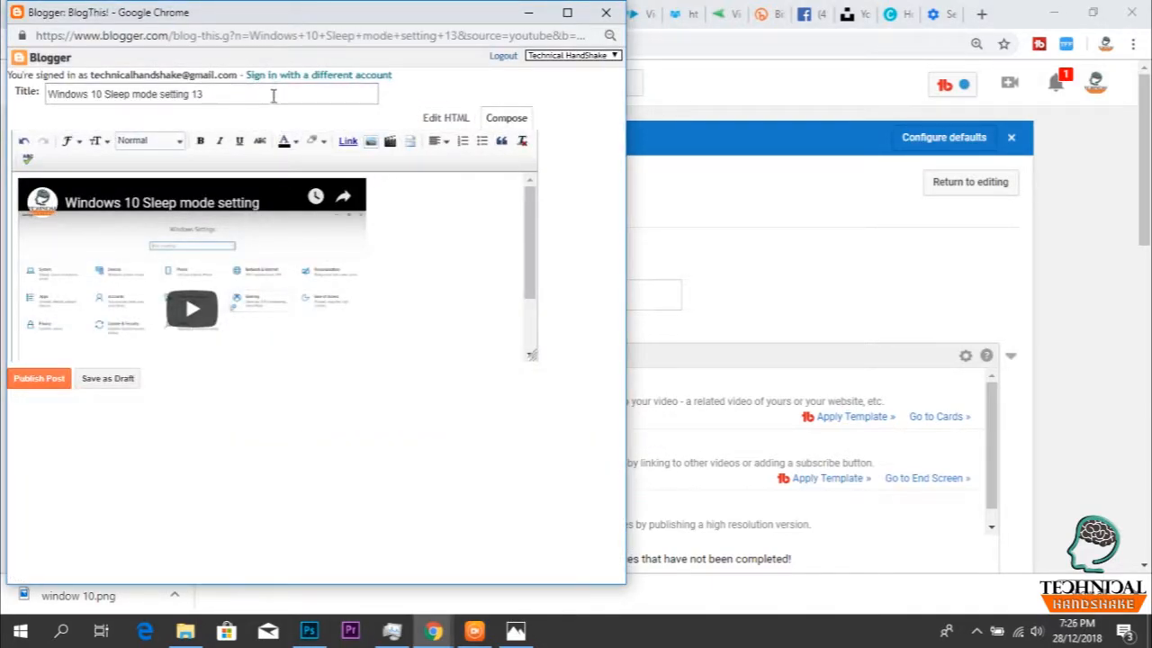
pyautogui.scroll(-2, 449, 314)
pyautogui.click(400, 348)
pyautogui.press('BackSpace')
pyautogui.press('BackSpace')
pyautogui.press('BackSpace')
pyautogui.click(606, 13)
# Start a Blogger post for the video with the copied description below the embedded video, separated from it by line breaks.
pyautogui.click(432, 257)
pyautogui.click(446, 118)
pyautogui.click(506, 118)
pyautogui.scroll(-5, 442, 337)
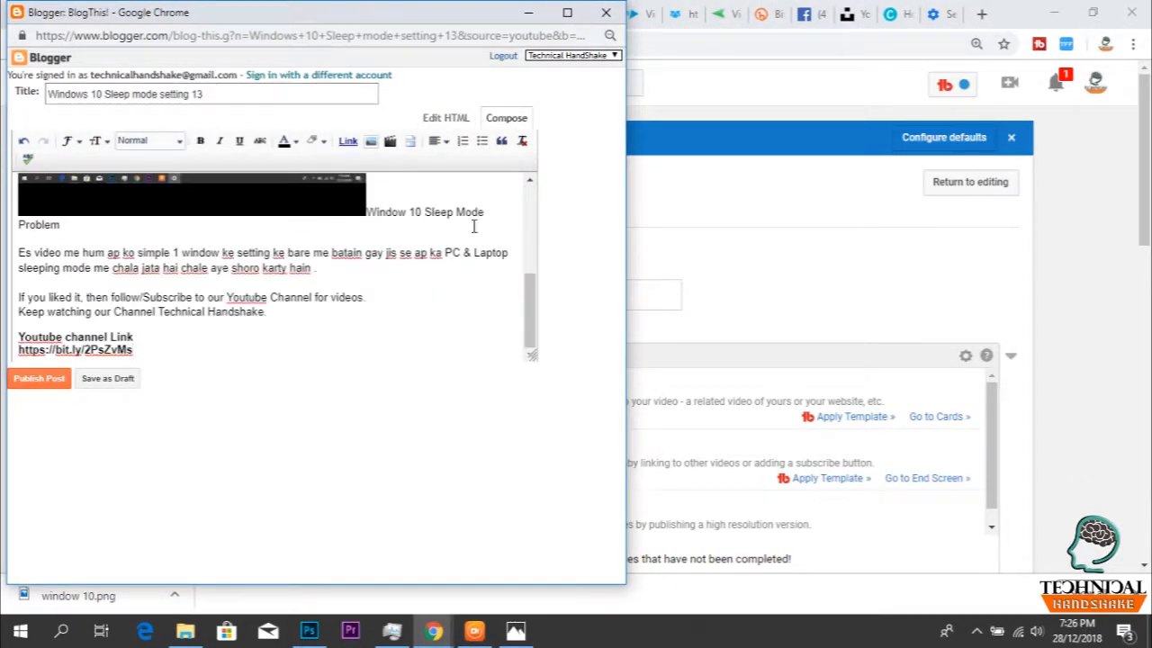
pyautogui.click(367, 212)
pyautogui.press('Return')
pyautogui.press('Return')
# Title the blog post "Windows 10 Sleep Mode Problem" and enlarge the heading line "Window 10 Sleep Mode Problem" in its body.
pyautogui.click(210, 97)
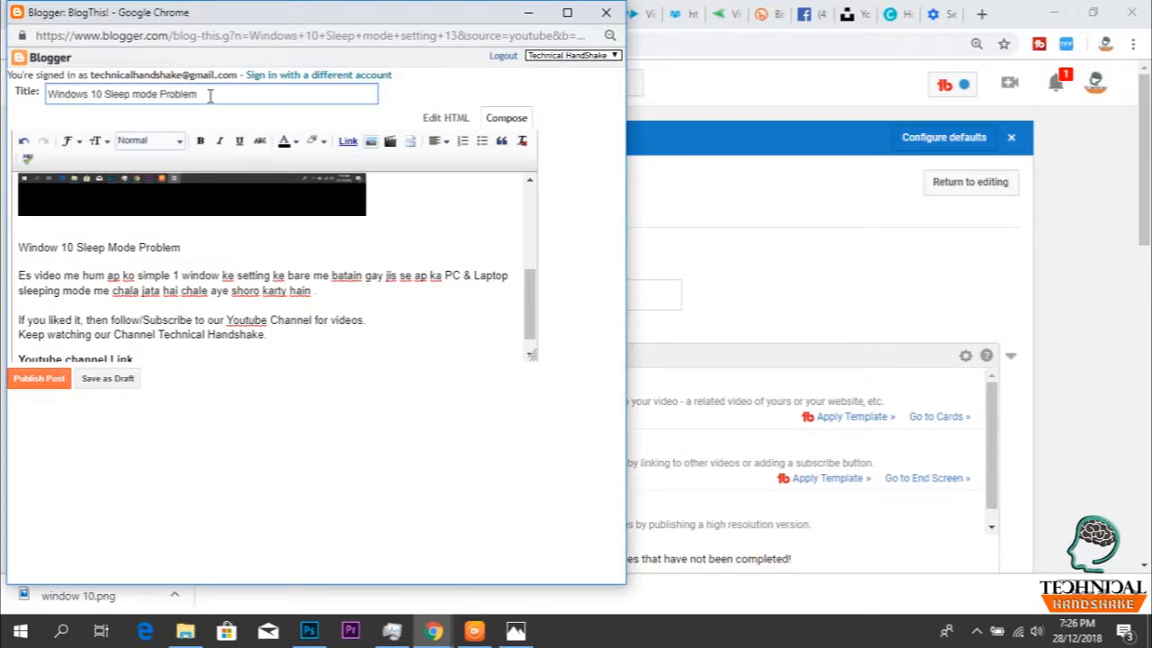
pyautogui.click(98, 140)
pyautogui.click(149, 250)
pyautogui.moveTo(133, 351); pyautogui.dragTo(19, 336)
pyautogui.rightClick(36, 346)
pyautogui.press('Escape')
pyautogui.click(347, 140)
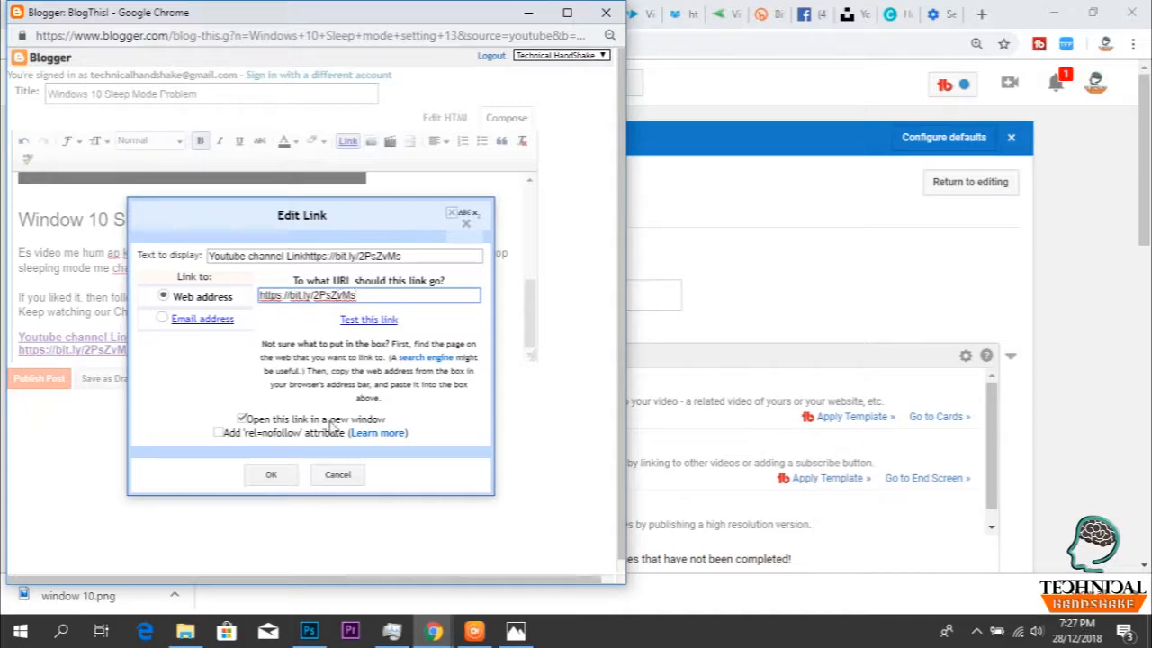
pyautogui.press('Return')
pyautogui.hotkey('ctrl', 'z')
pyautogui.moveTo(133, 351); pyautogui.dragTo(18, 336)
pyautogui.click(347, 141)
pyautogui.write('https://bit.ly/2PsZvMs')
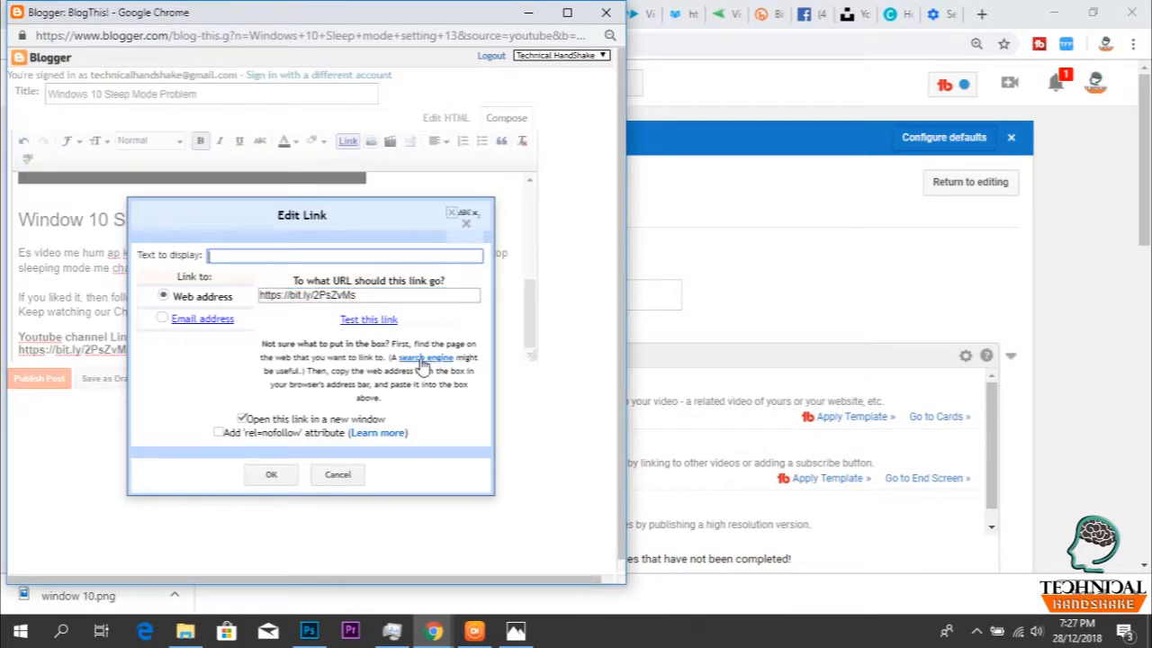
pyautogui.press('Return')
# Adjust the text size of the channel link lines, publish the blog post and close its window.
pyautogui.moveTo(241, 351); pyautogui.dragTo(18, 336)
pyautogui.click(95, 140)
pyautogui.click(124, 216)
pyautogui.moveTo(144, 337); pyautogui.dragTo(18, 336)
pyautogui.click(95, 140)
pyautogui.click(125, 196)
pyautogui.click(39, 377)
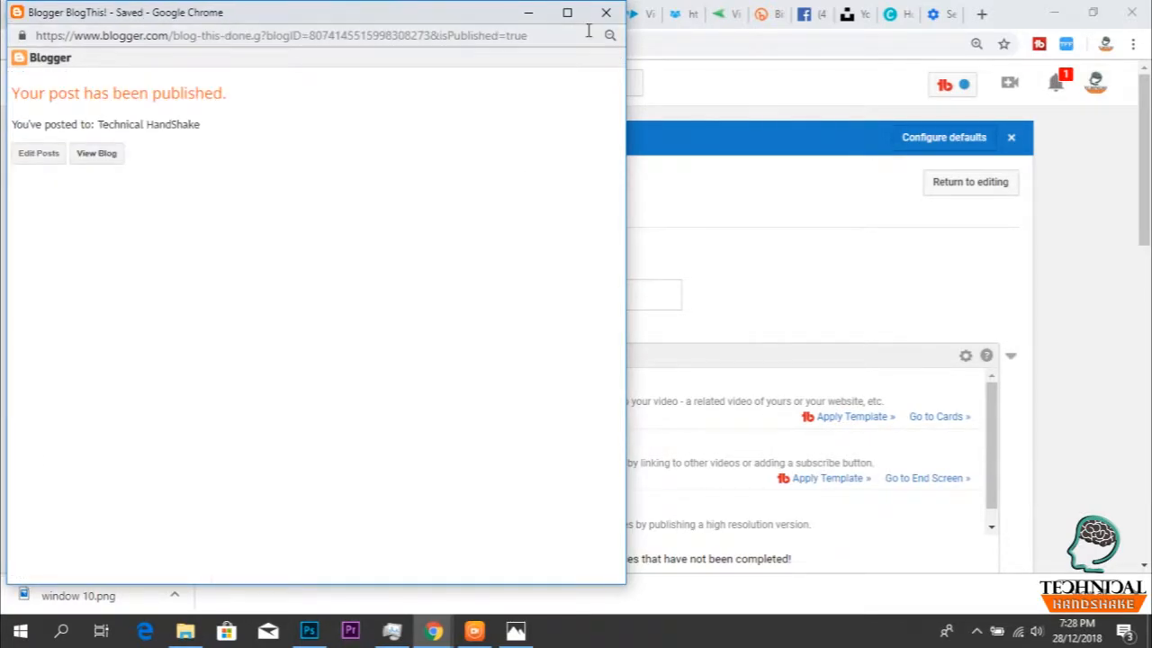
pyautogui.click(606, 12)
# Share the video on Pinterest, copying "Window 10 Sleep Mode Problem" from the document, and save it to a board.
pyautogui.click(525, 256)
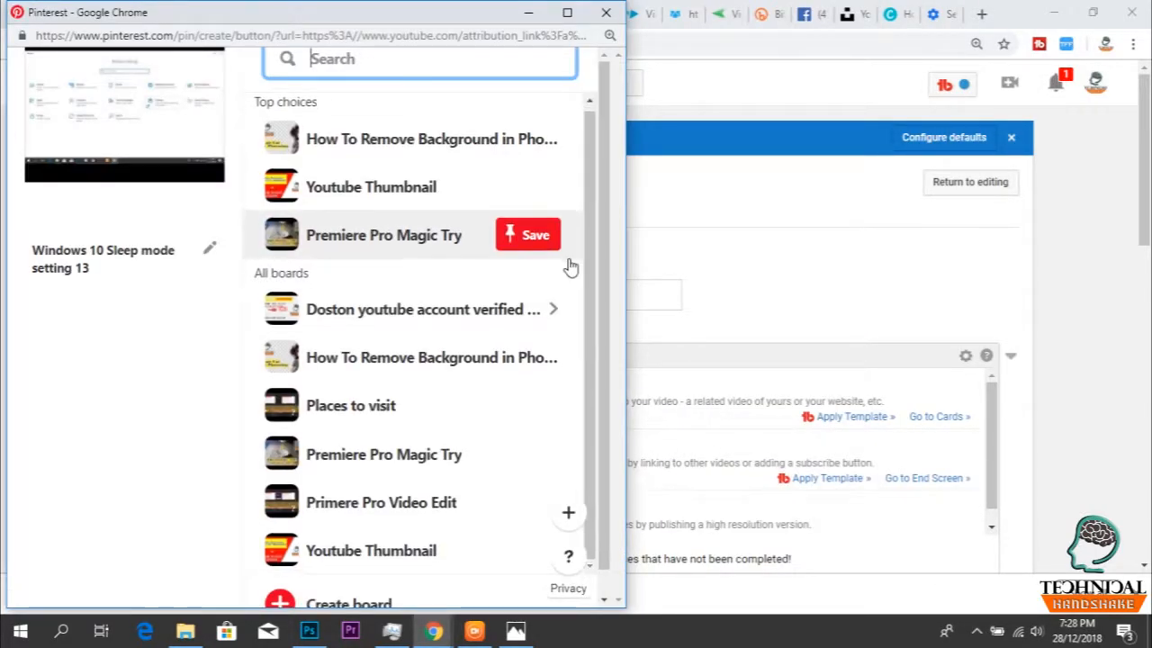
pyautogui.scroll(-1, 352, 540)
pyautogui.click(352, 583)
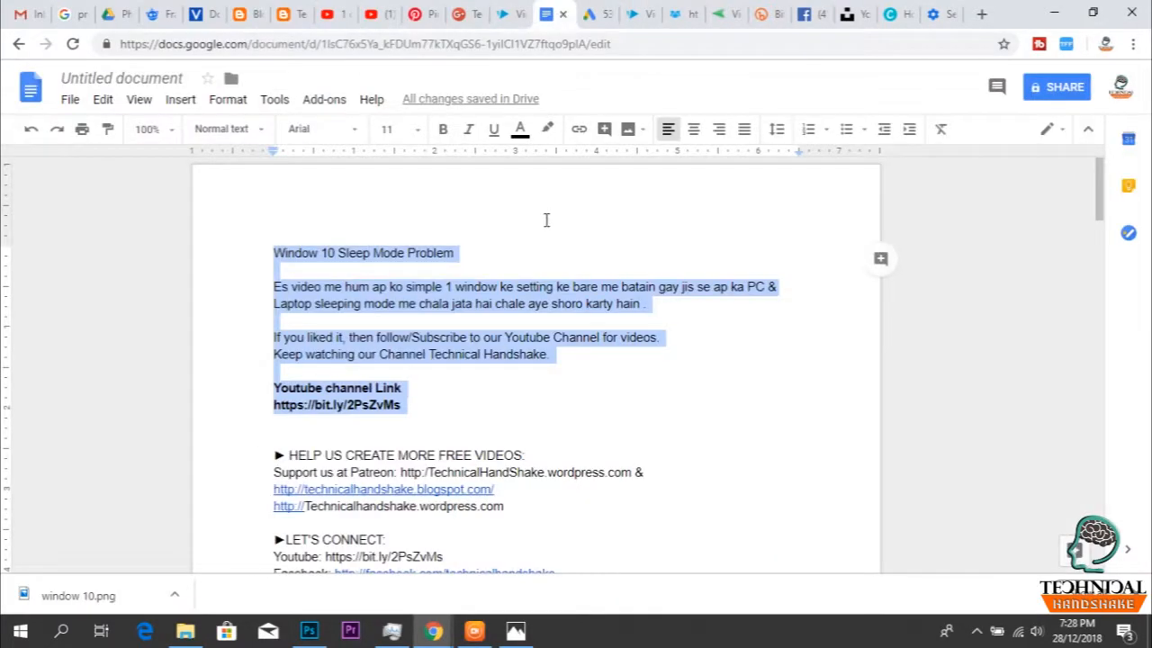
pyautogui.moveTo(462, 254); pyautogui.dragTo(261, 253)
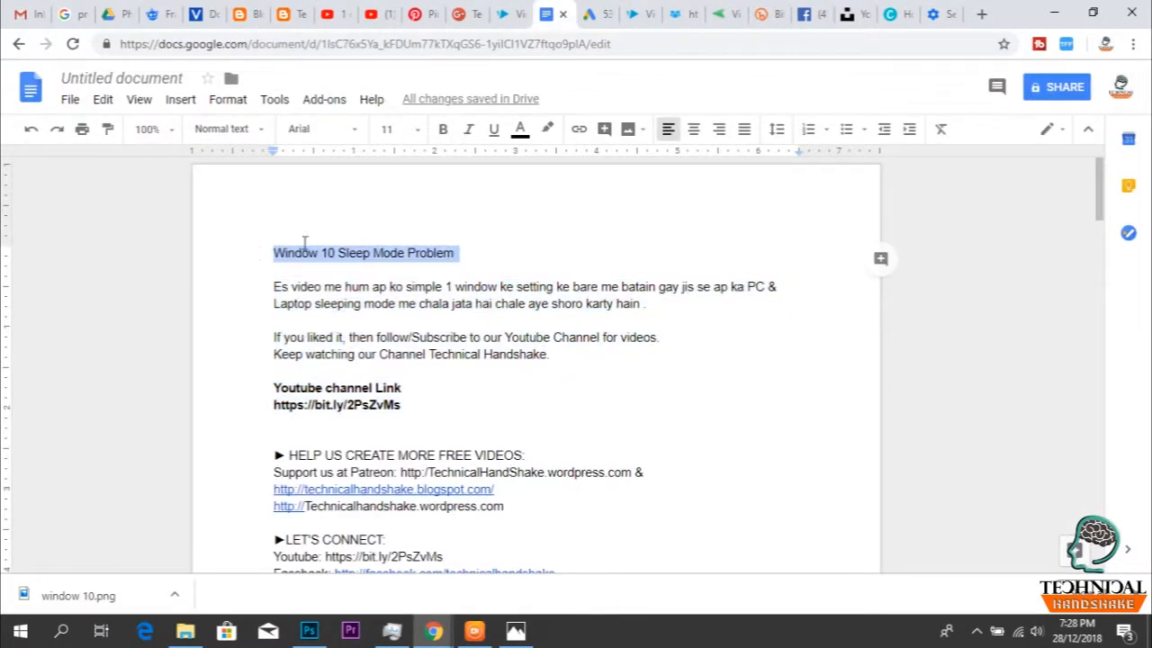
pyautogui.click(421, 14)
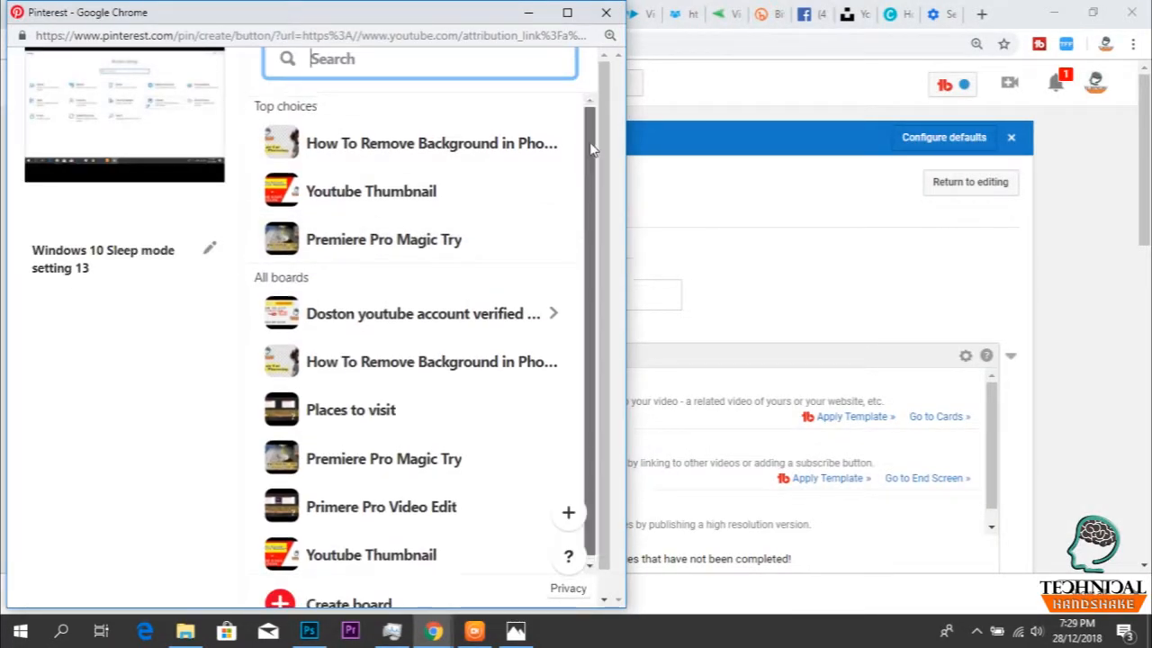
pyautogui.click(388, 553)
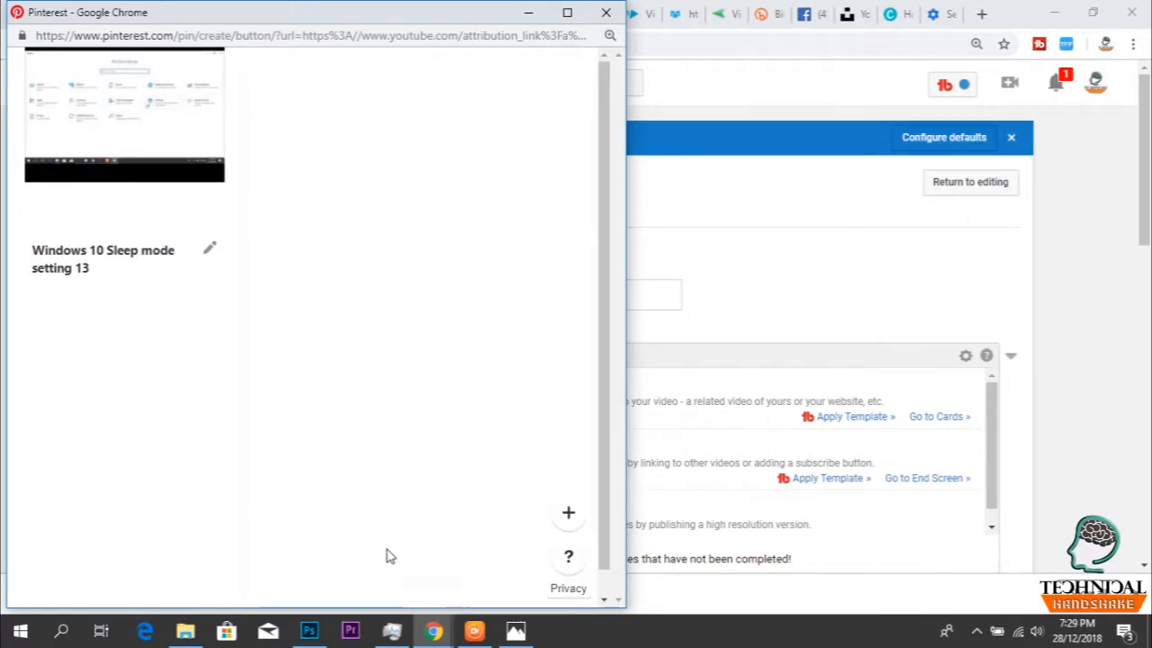
pyautogui.click(463, 449)
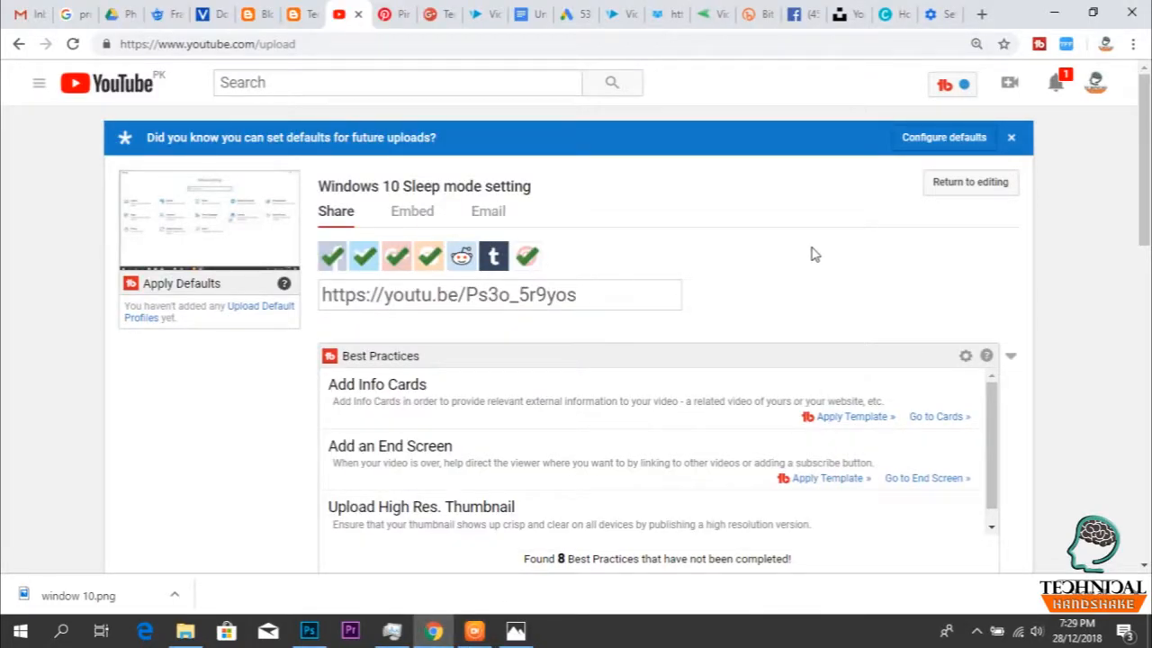
# Look over the share options and the suggested best practices, and open the video's info cards editor.
pyautogui.scroll(-1, 835, 245)
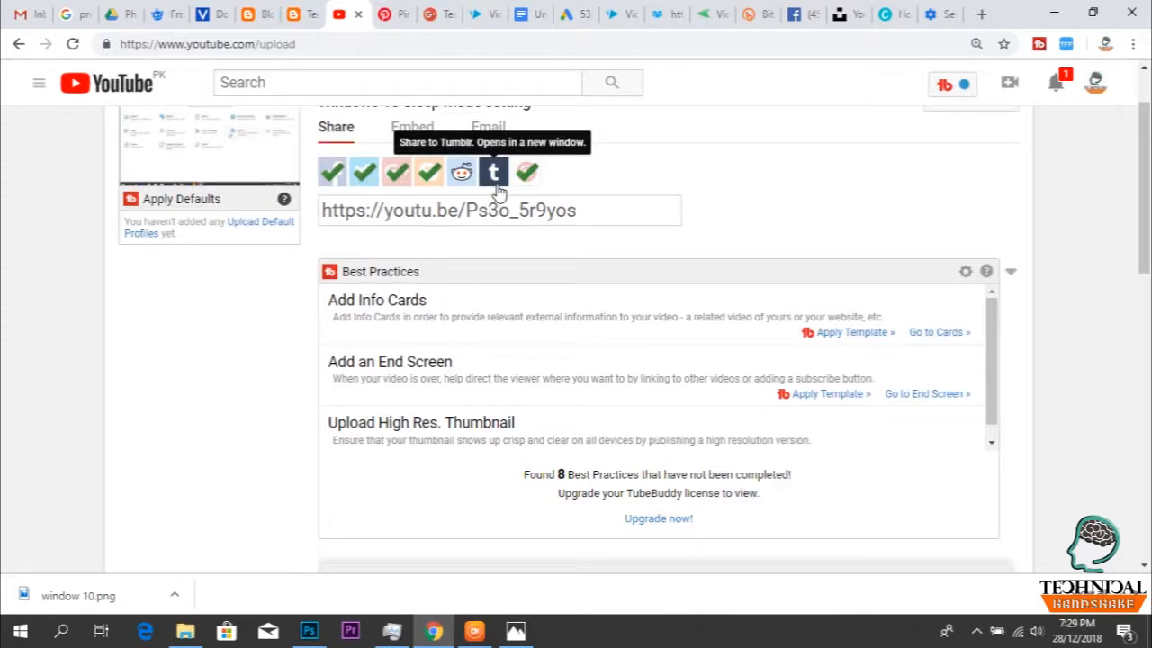
pyautogui.scroll(-1, 733, 243)
pyautogui.scroll(-1, 733, 243)
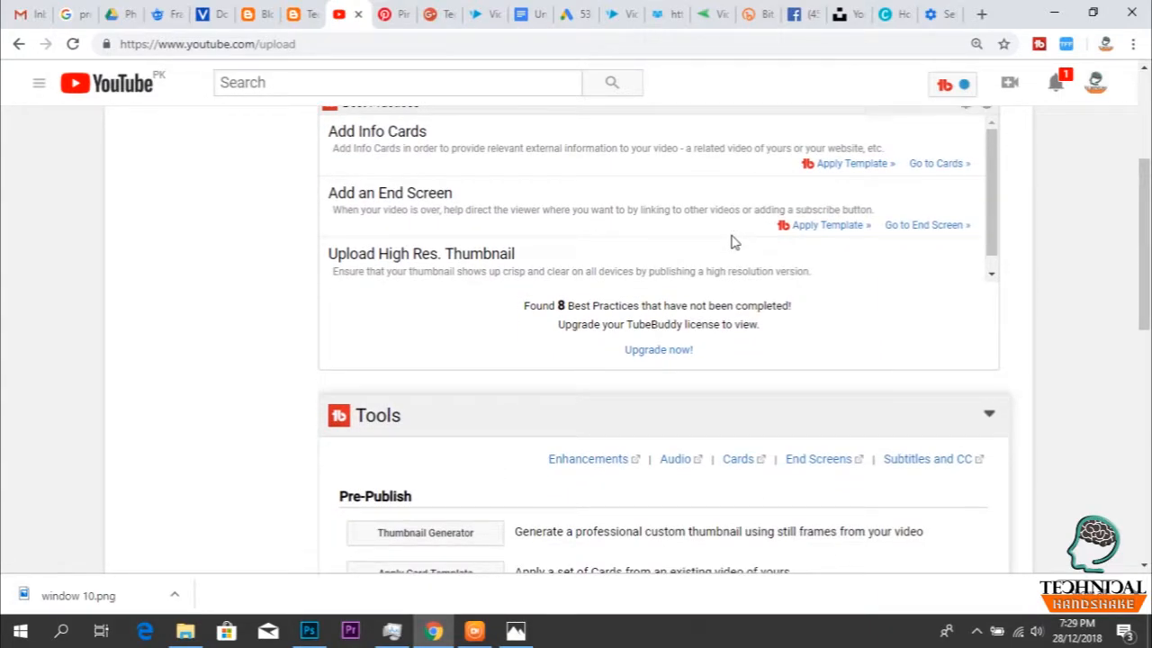
pyautogui.scroll(1, 733, 243)
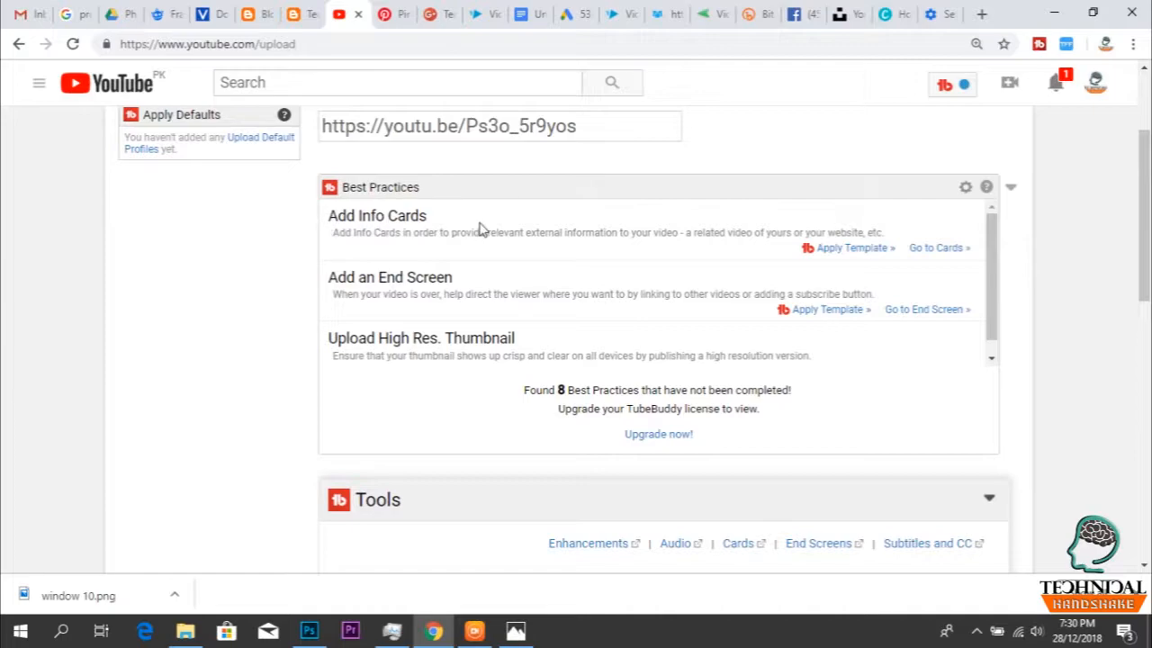
pyautogui.click(940, 248)
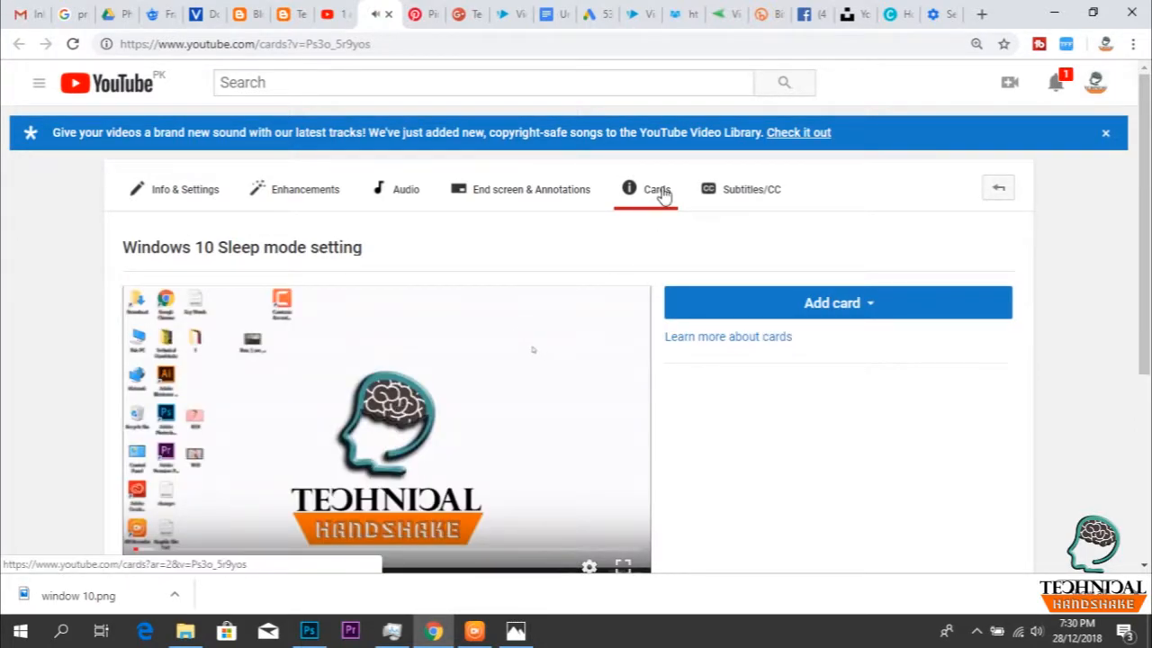
pyautogui.scroll(-1, 651, 196)
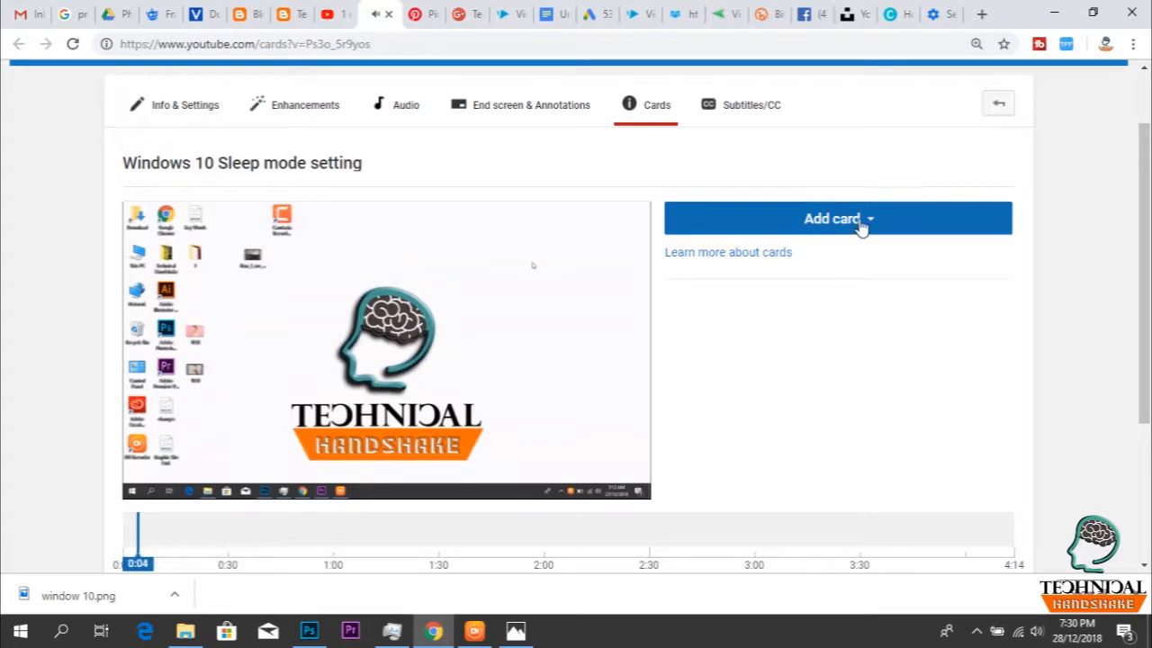
pyautogui.click(867, 221)
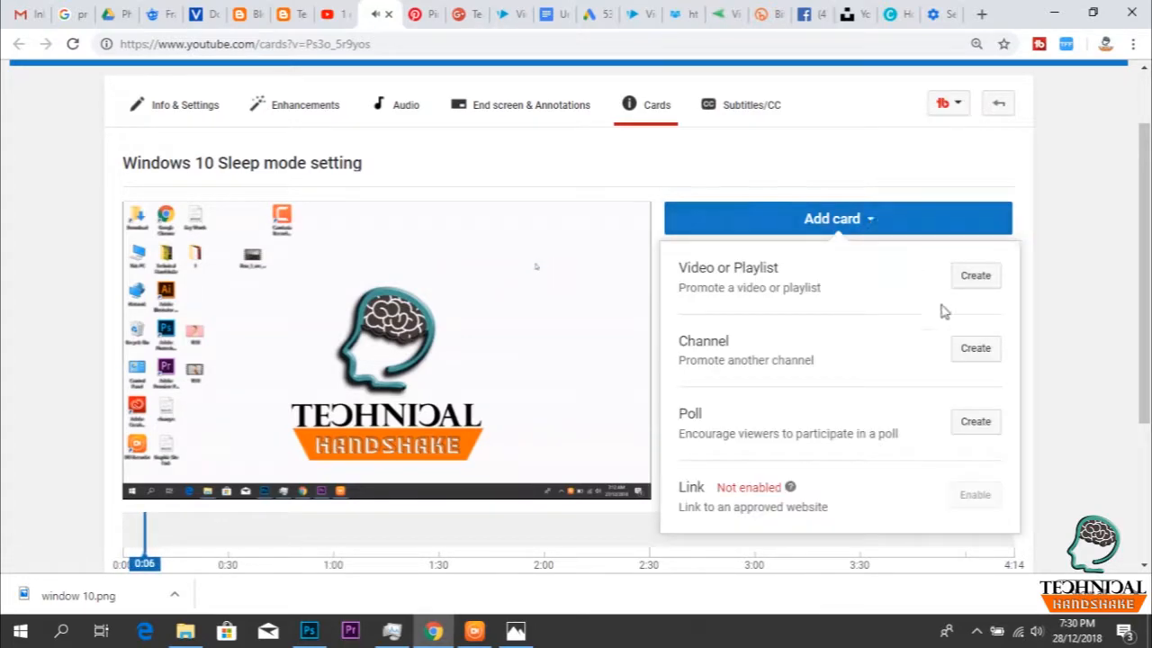
pyautogui.click(976, 349)
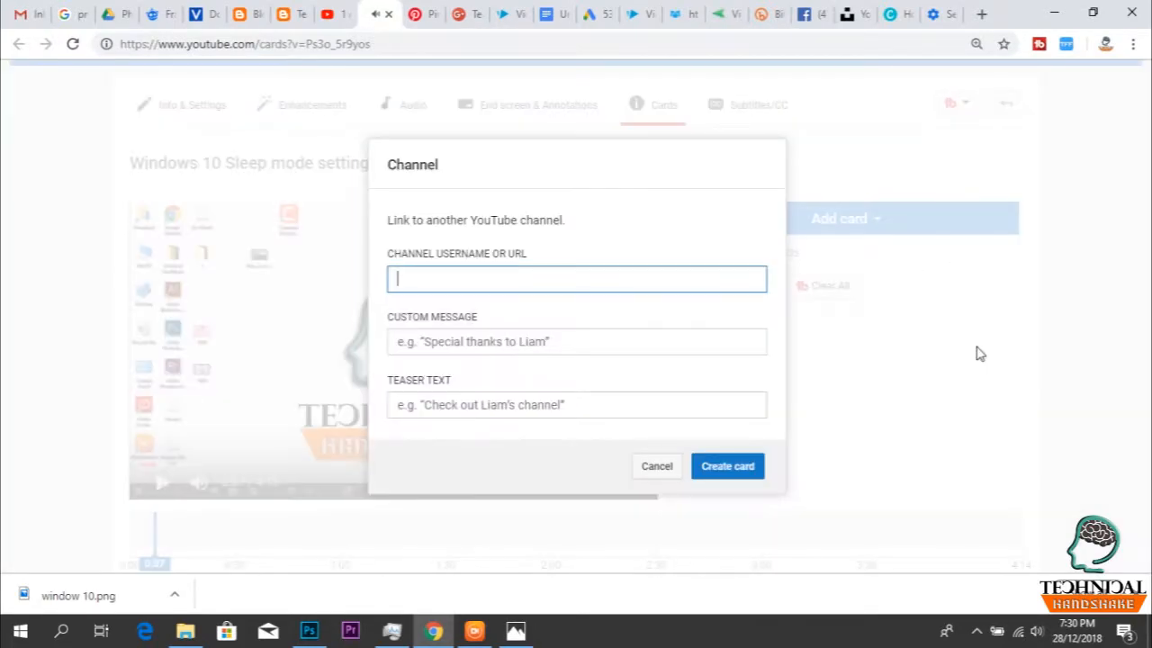
pyautogui.click(656, 467)
# Create a video card that promotes the uploaded video "How To Remove Background in Photoshop".
pyautogui.click(879, 306)
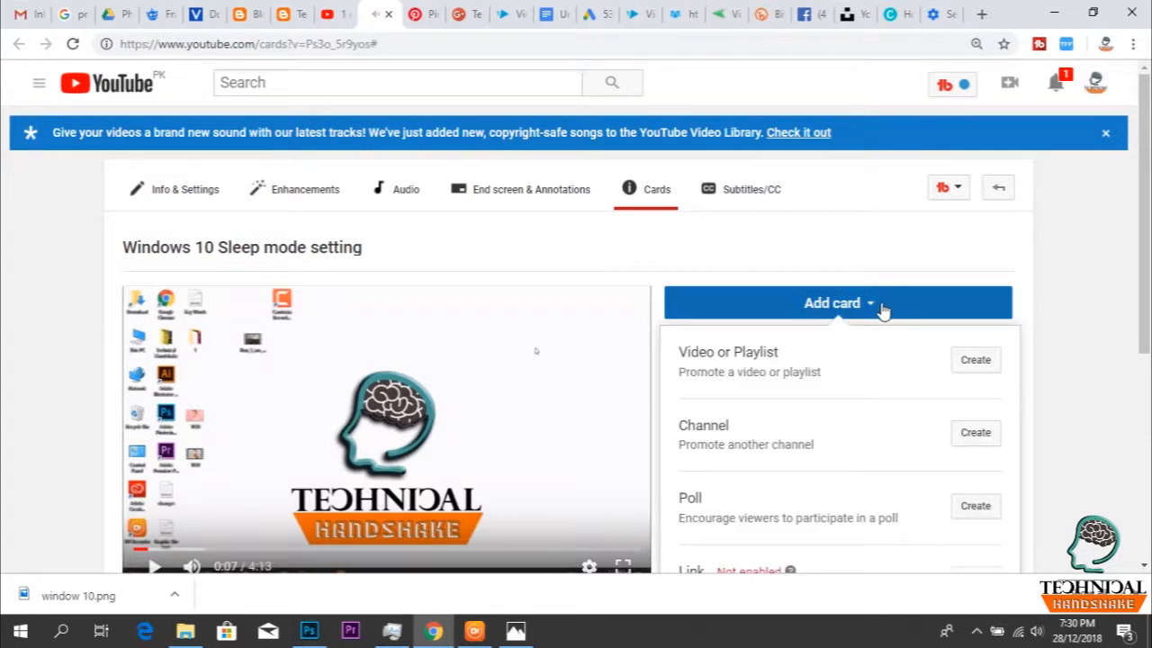
pyautogui.click(973, 359)
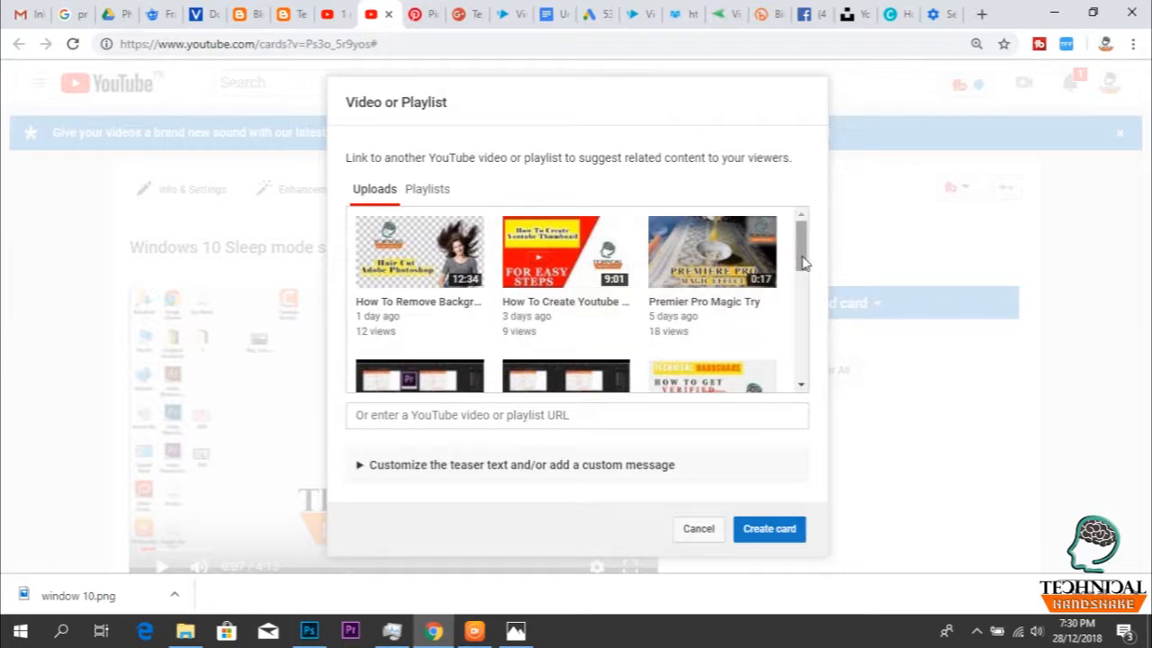
pyautogui.moveTo(804, 262)
pyautogui.mouseDown()
pyautogui.moveTo(804, 367)
pyautogui.moveTo(805, 243)
pyautogui.mouseUp()
pyautogui.click(423, 247)
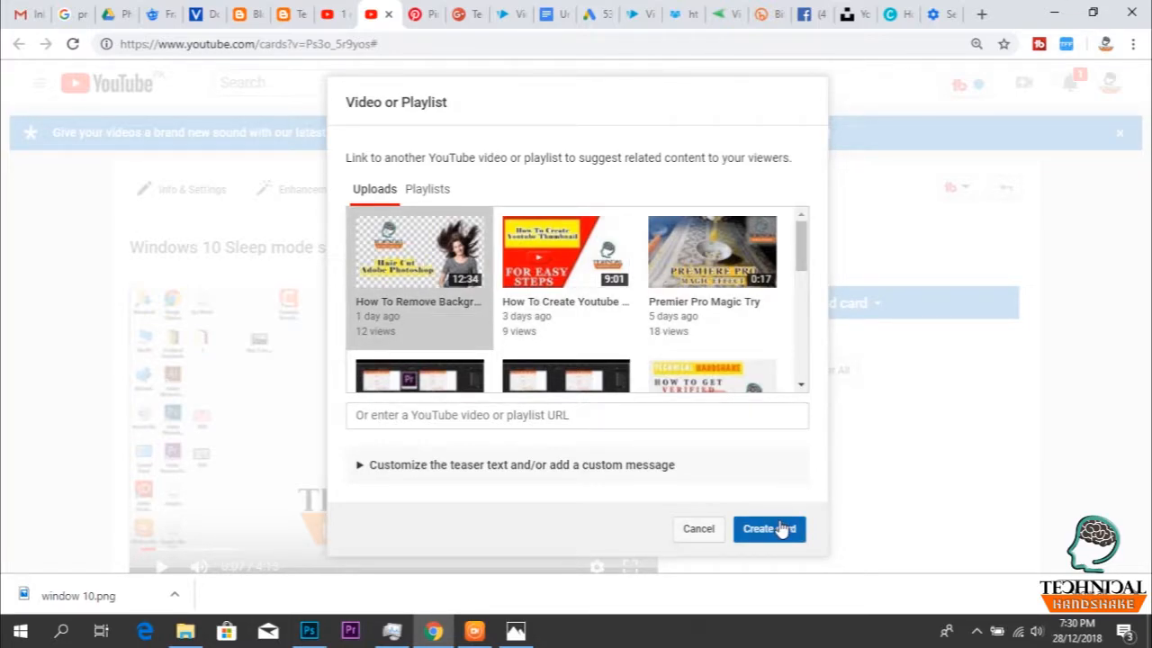
pyautogui.moveTo(802, 243); pyautogui.dragTo(806, 341)
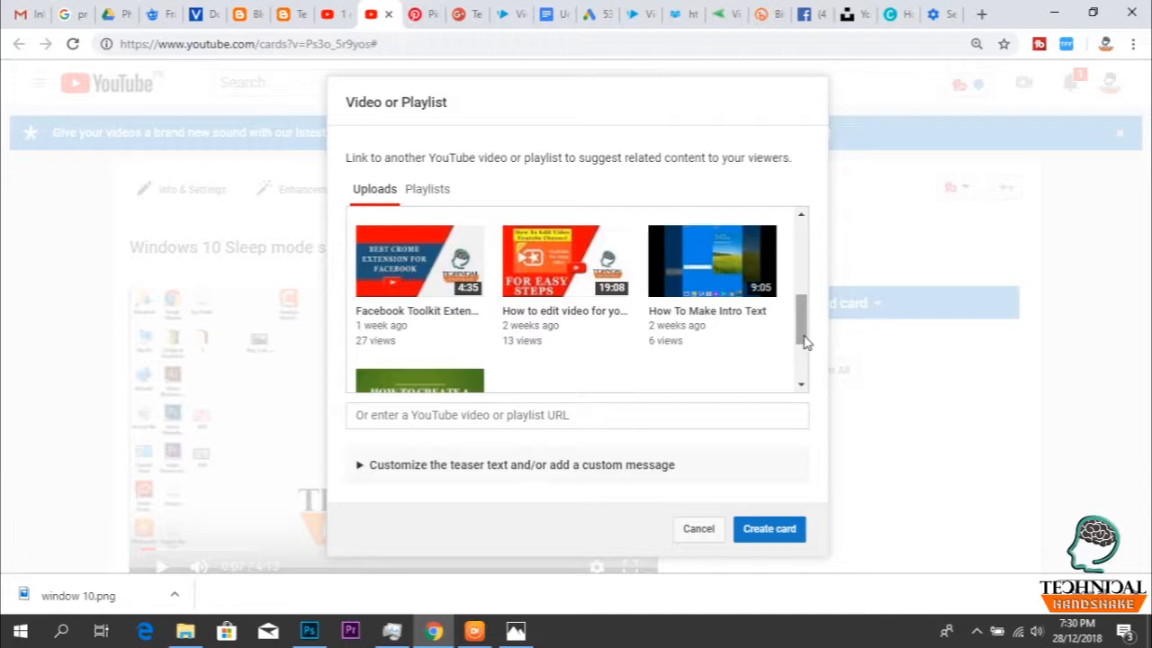
pyautogui.moveTo(804, 334); pyautogui.dragTo(802, 241)
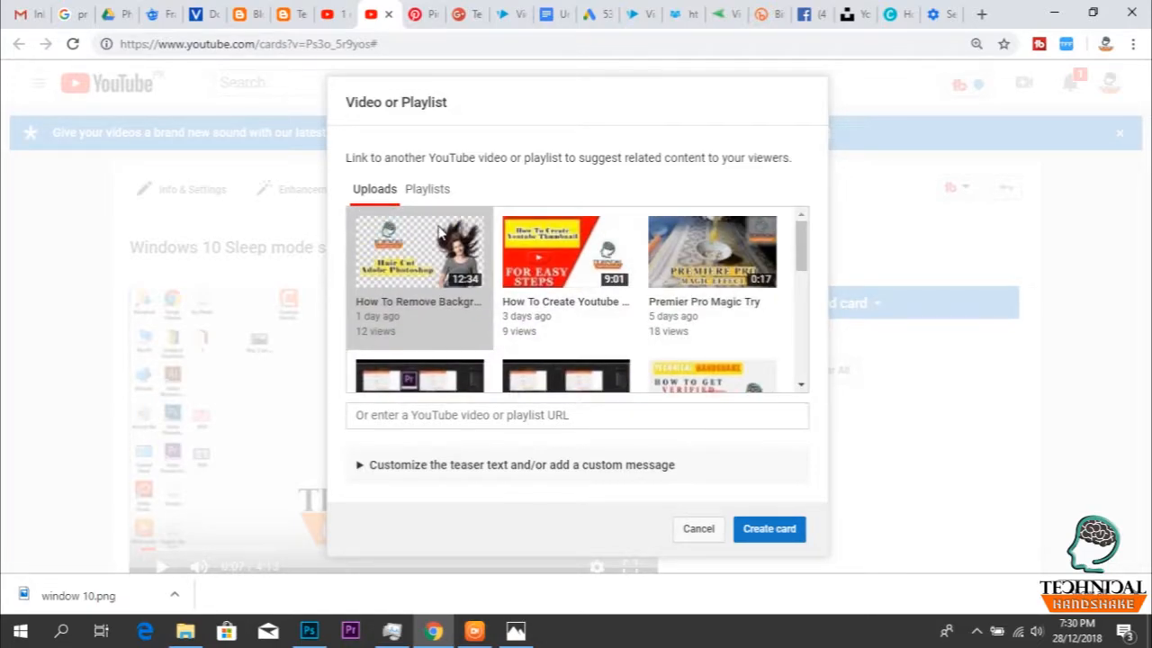
pyautogui.click(795, 533)
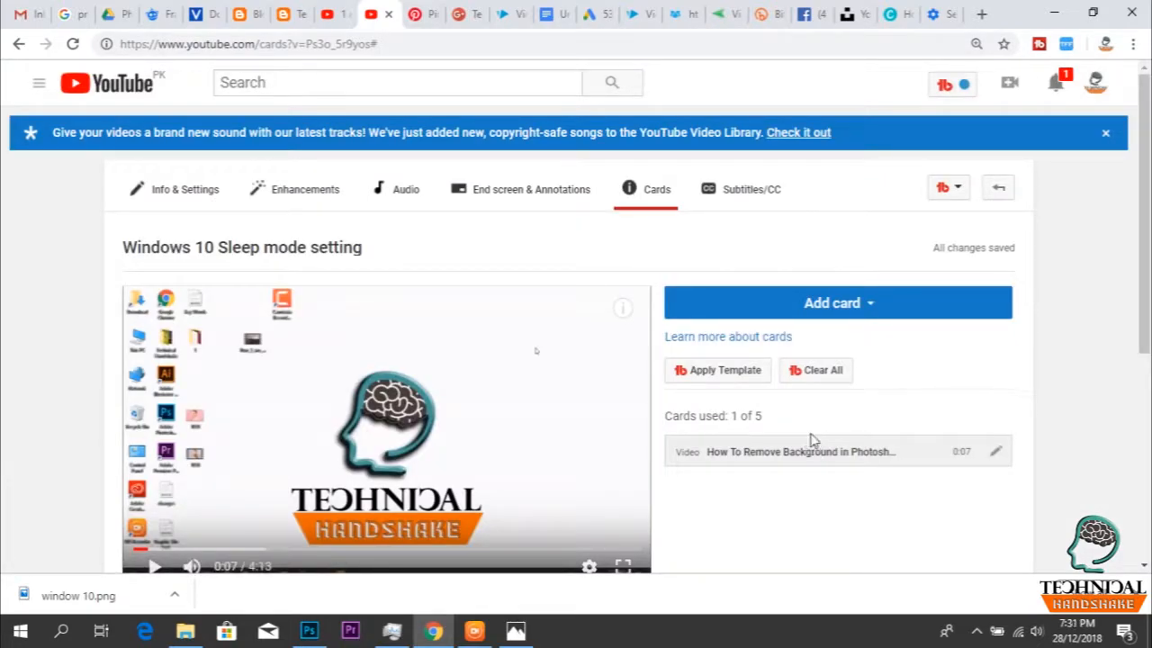
# Move the video card's marker on the timeline to about 3:00.
pyautogui.scroll(-4, 818, 432)
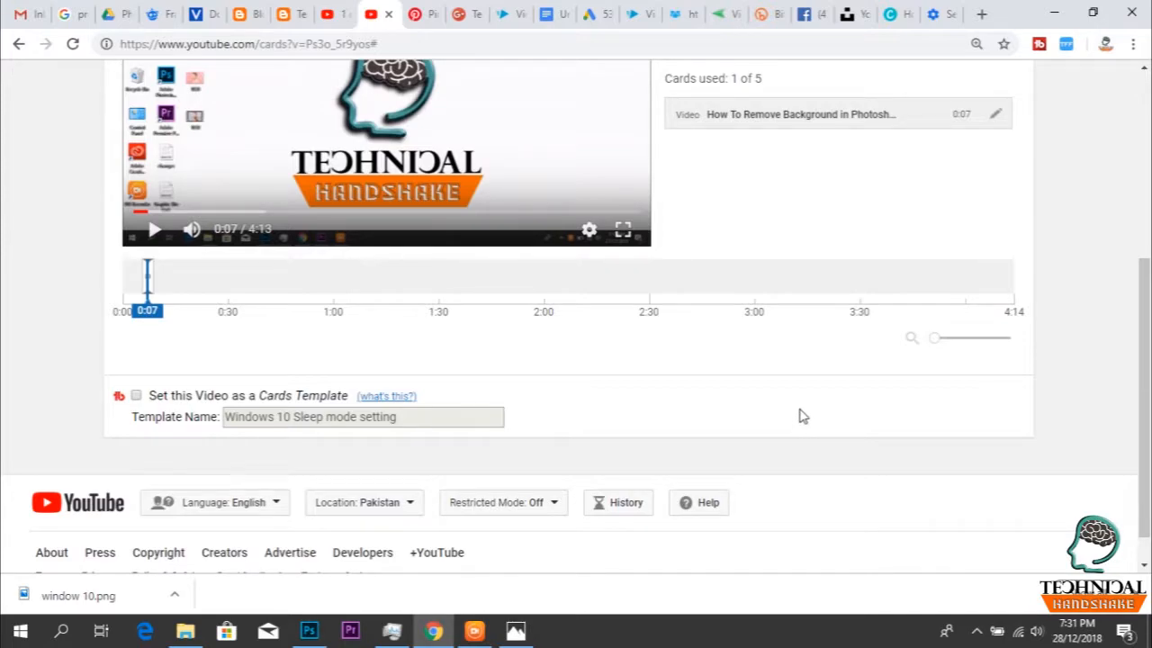
pyautogui.scroll(2, 802, 415)
pyautogui.moveTo(146, 463); pyautogui.dragTo(205, 463)
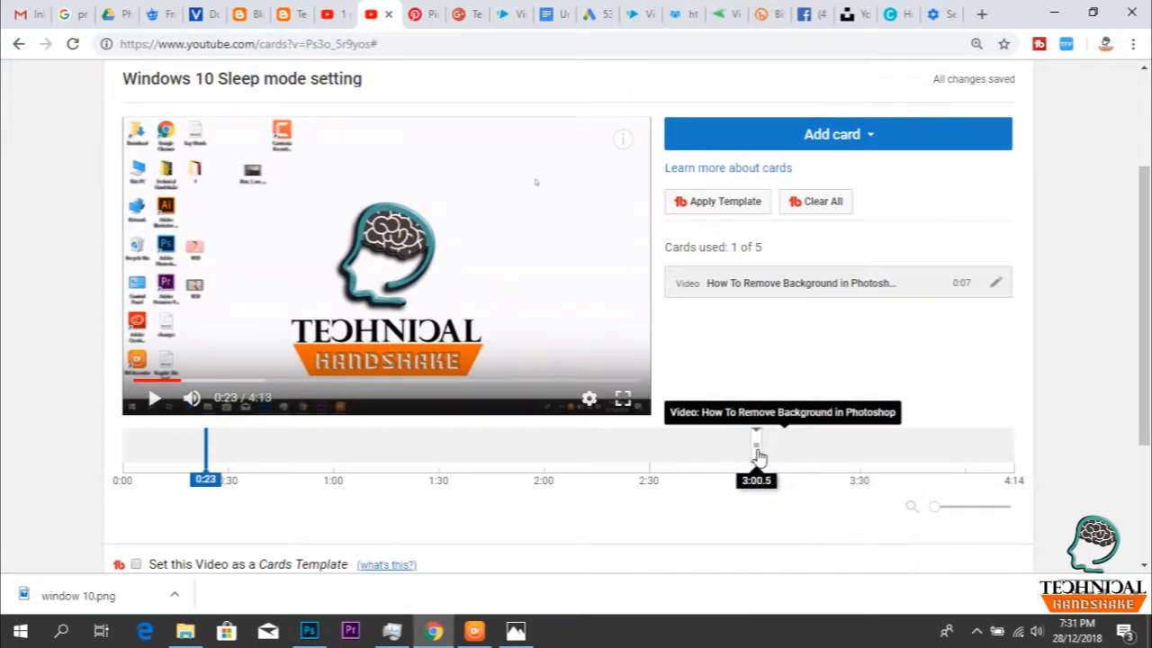
pyautogui.moveTo(757, 452); pyautogui.dragTo(758, 452)
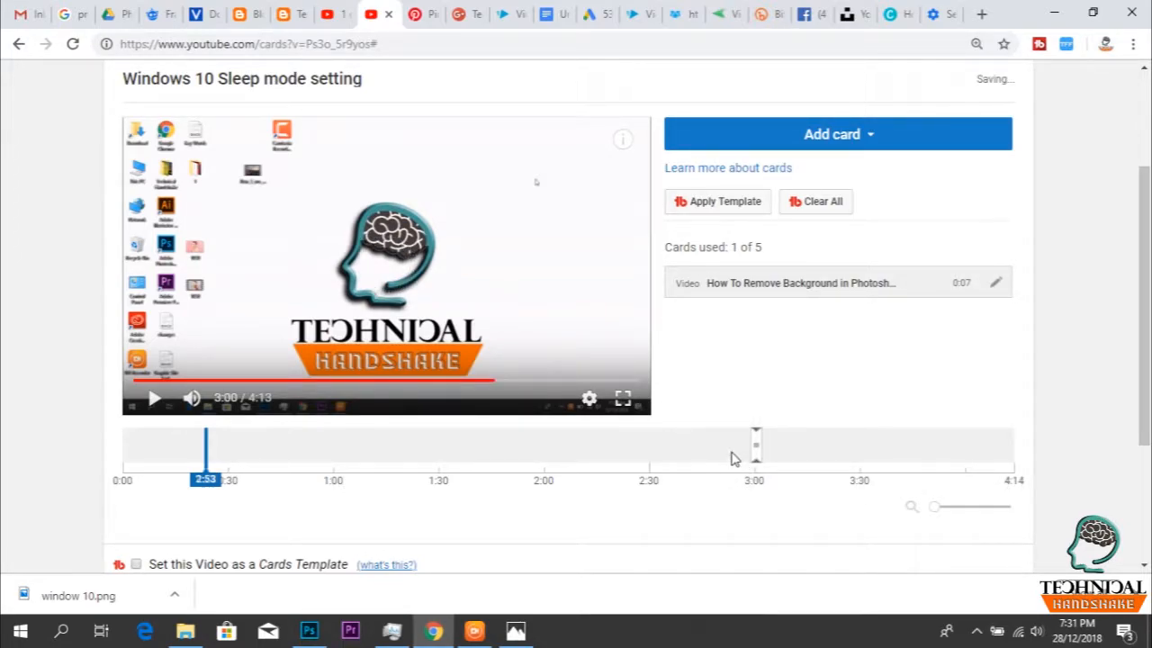
# Preview the video card by playing the video from about 2:57 through the card's start time, and pause playback.
pyautogui.click(730, 456)
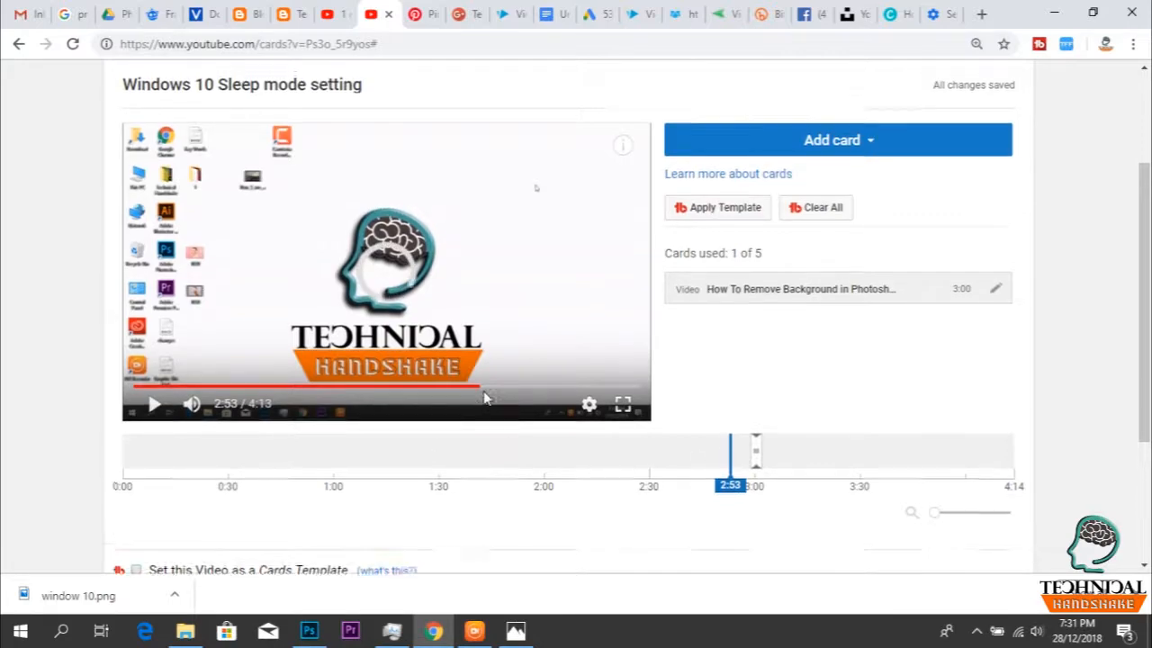
pyautogui.scroll(2, 484, 398)
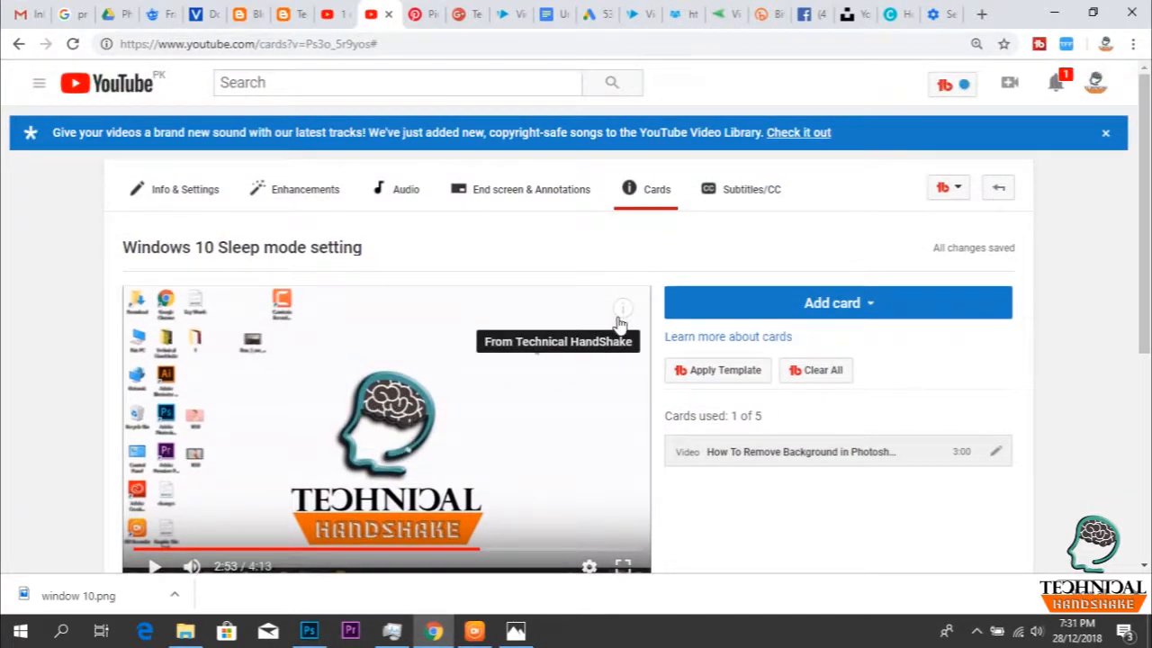
pyautogui.scroll(-1, 619, 322)
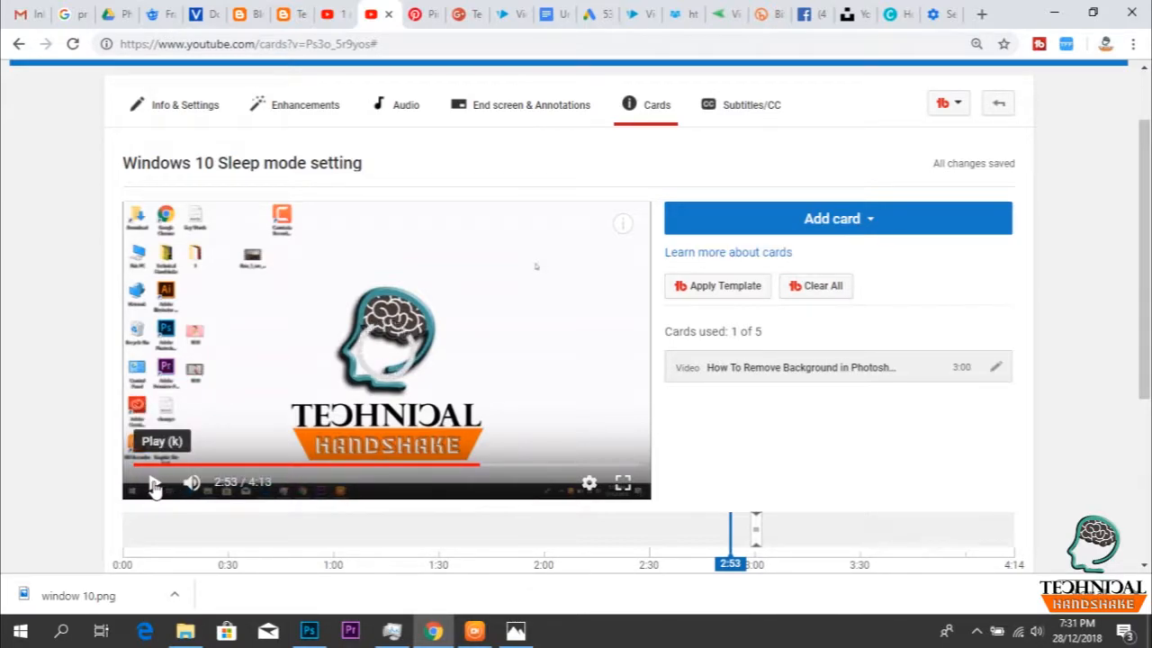
pyautogui.moveTo(730, 528); pyautogui.dragTo(745, 528)
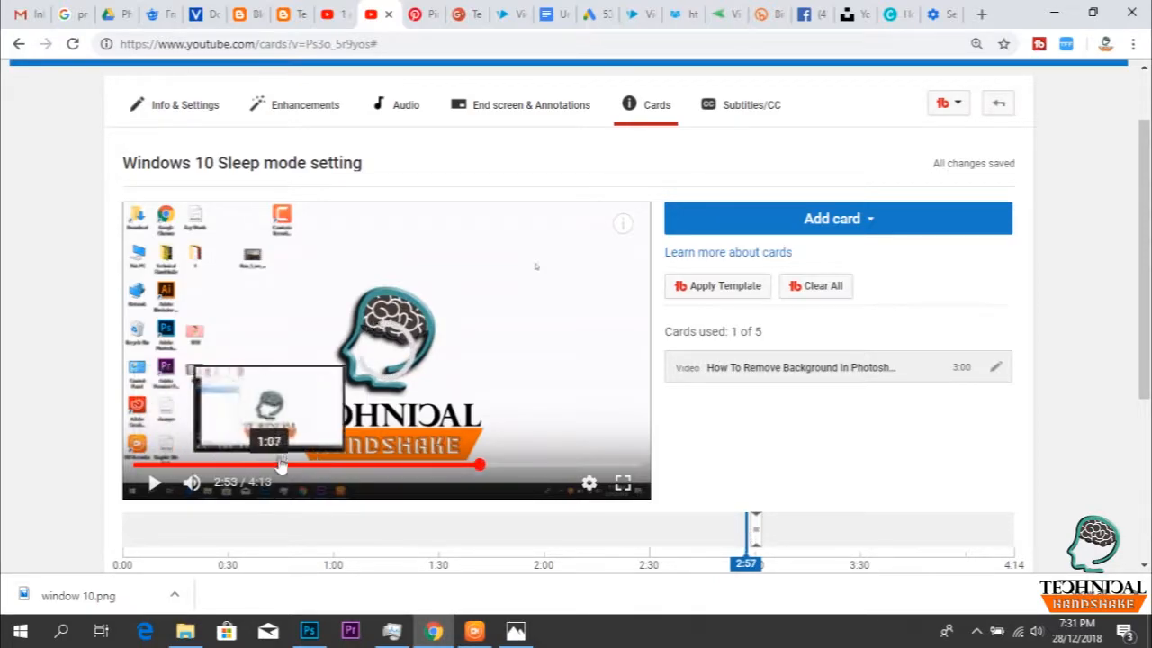
pyautogui.click(154, 482)
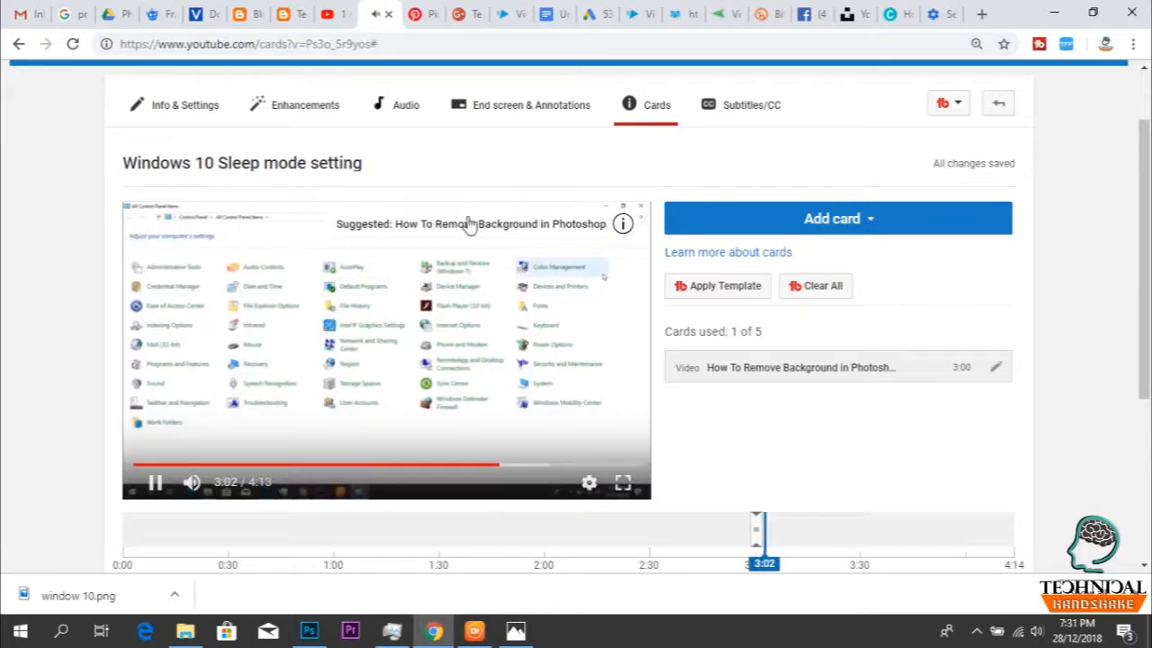
pyautogui.click(151, 484)
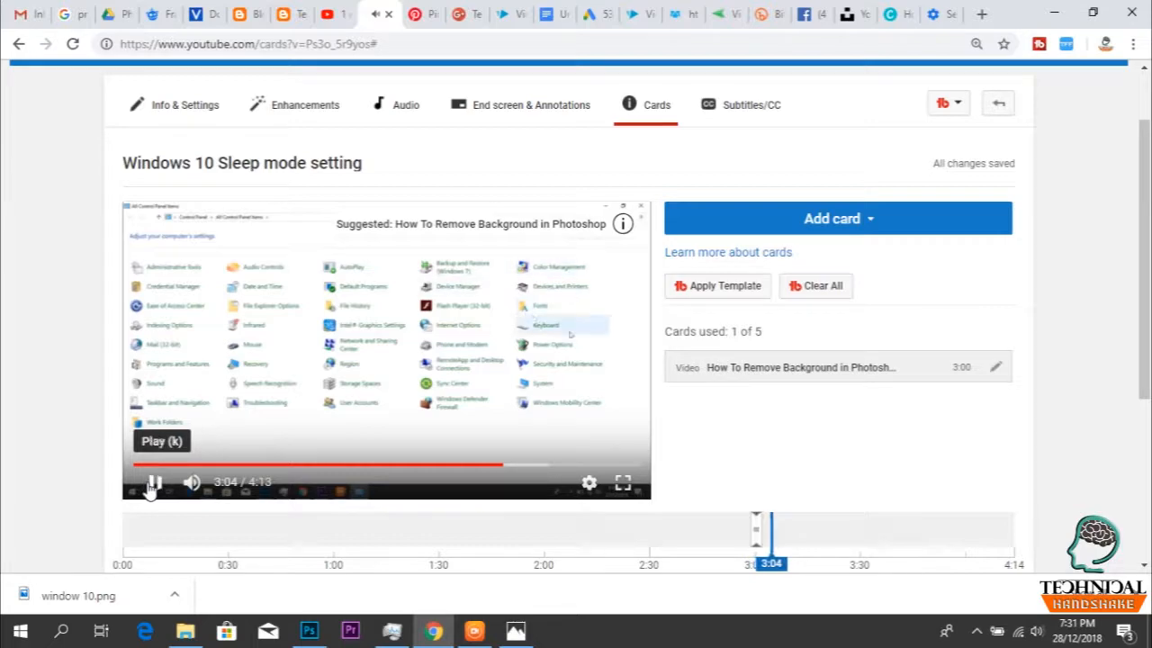
# Open the end screen editor for the video and add a Subscribe element for the channel.
pyautogui.scroll(1, 522, 209)
pyautogui.click(531, 193)
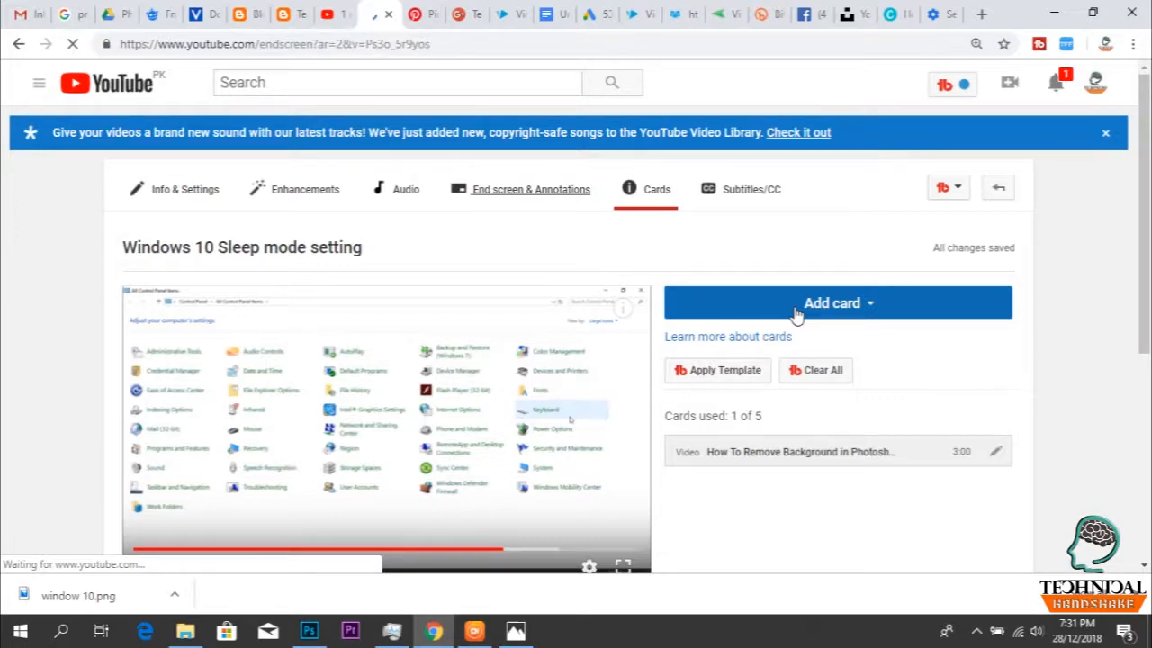
pyautogui.scroll(-3, 796, 315)
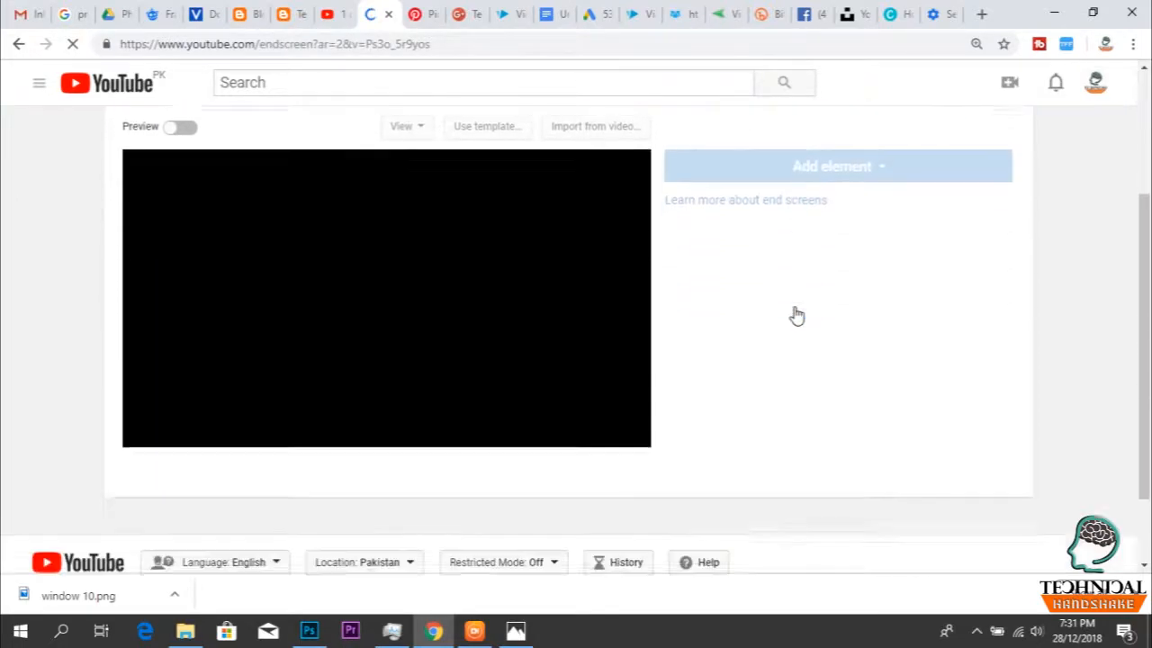
pyautogui.scroll(2, 797, 315)
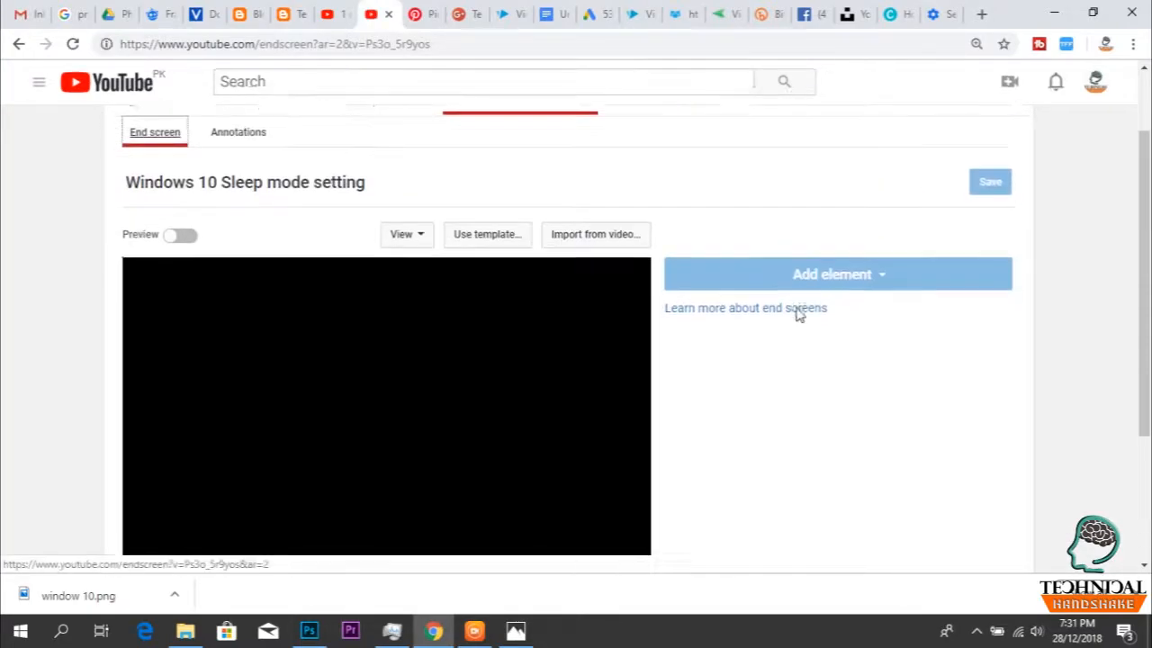
pyautogui.scroll(-2, 797, 314)
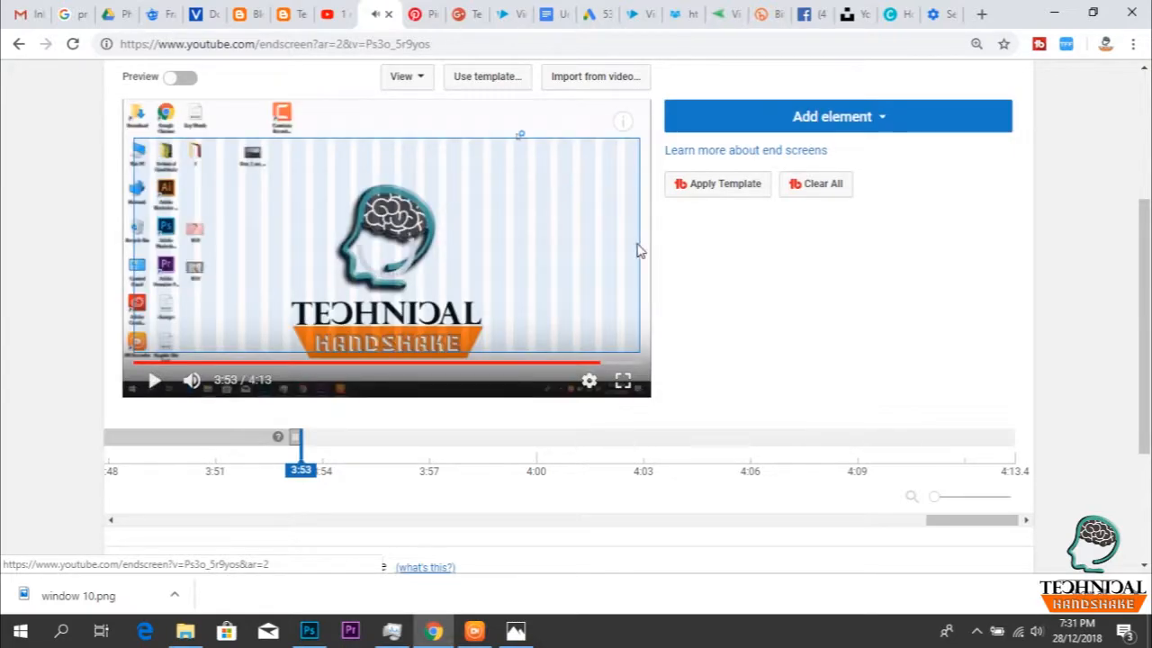
pyautogui.scroll(1, 498, 218)
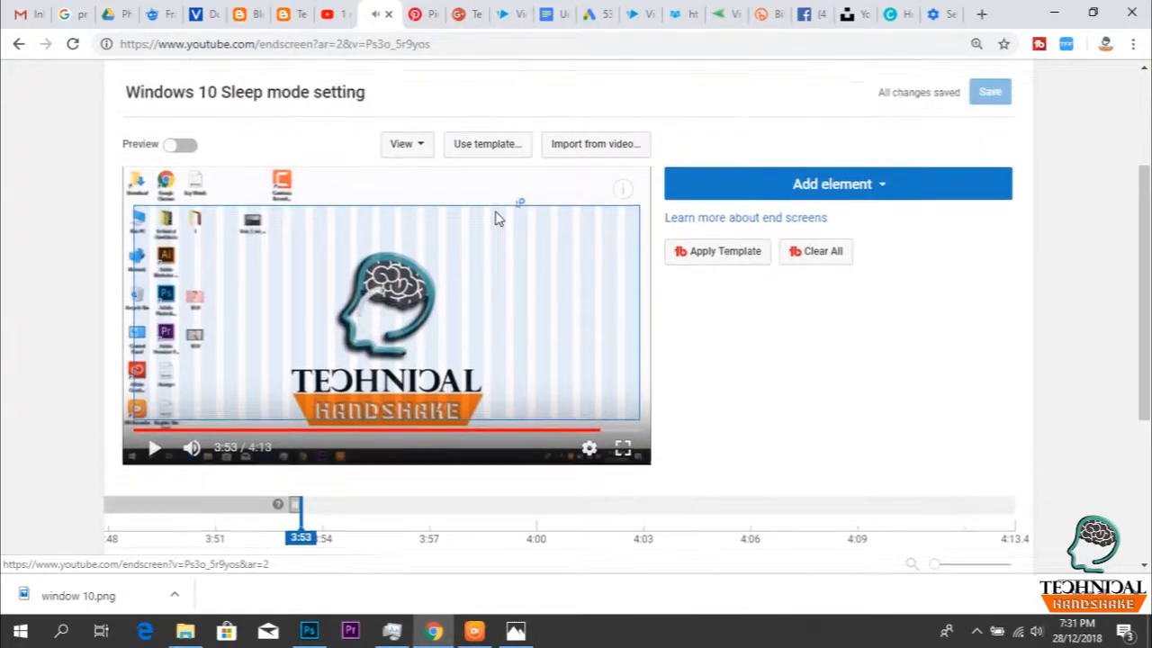
pyautogui.click(879, 203)
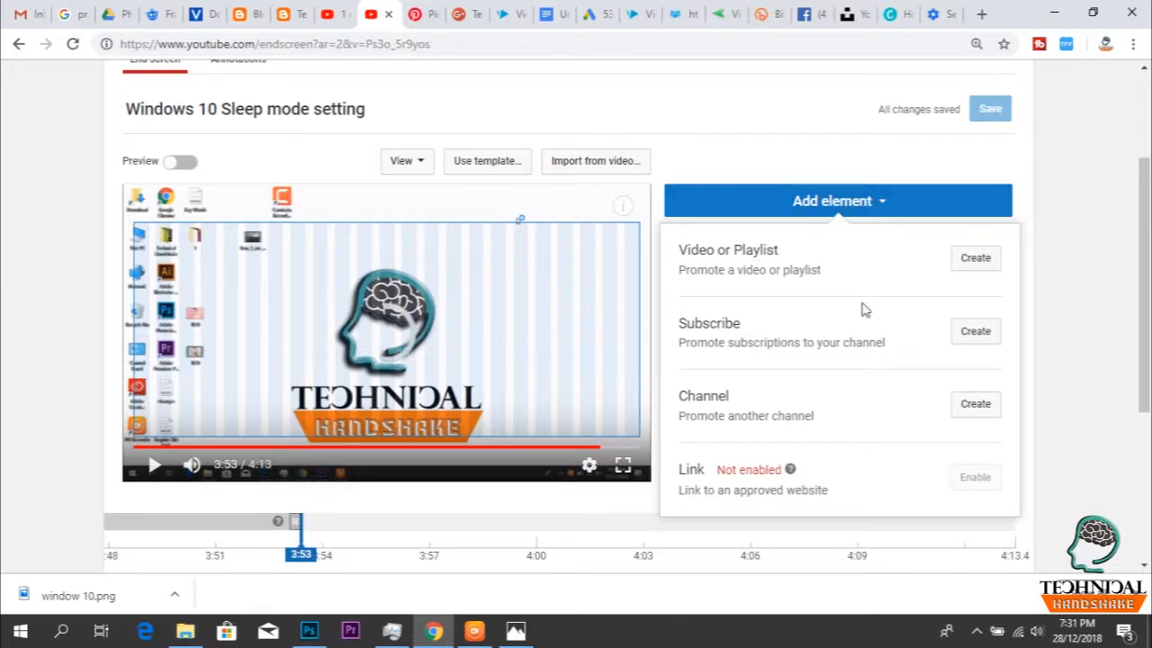
pyautogui.click(977, 332)
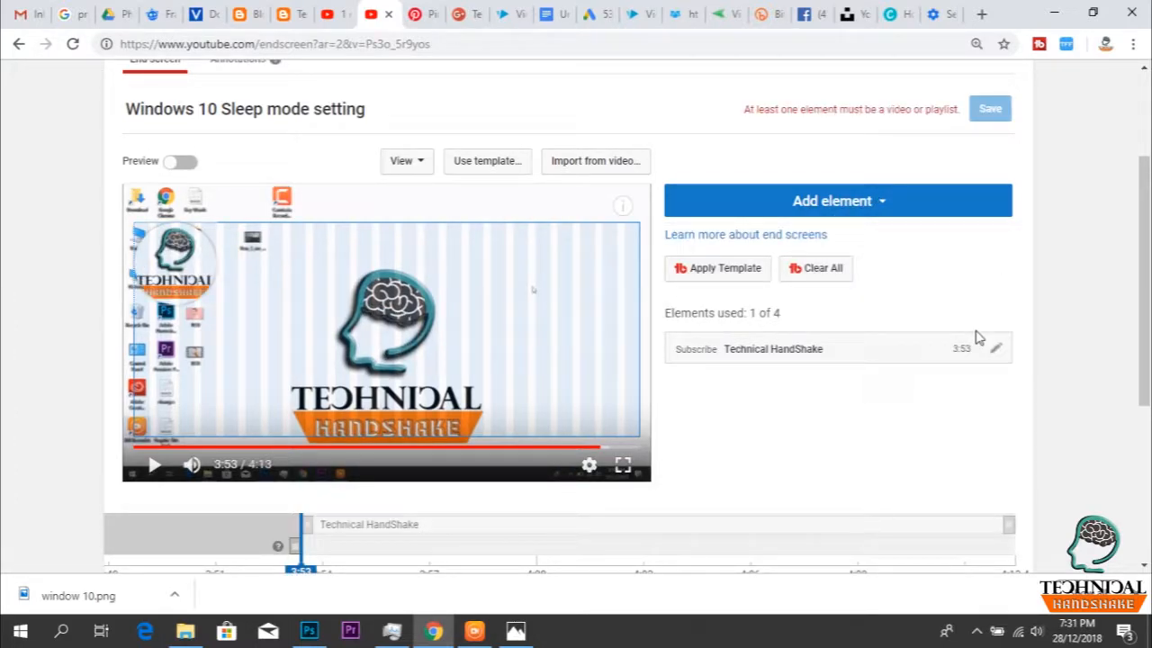
# Move the Subscribe element down to the middle of the video frame's left edge and make it start at about 4:08.
pyautogui.moveTo(168, 268); pyautogui.dragTo(168, 334)
pyautogui.scroll(-1, 402, 349)
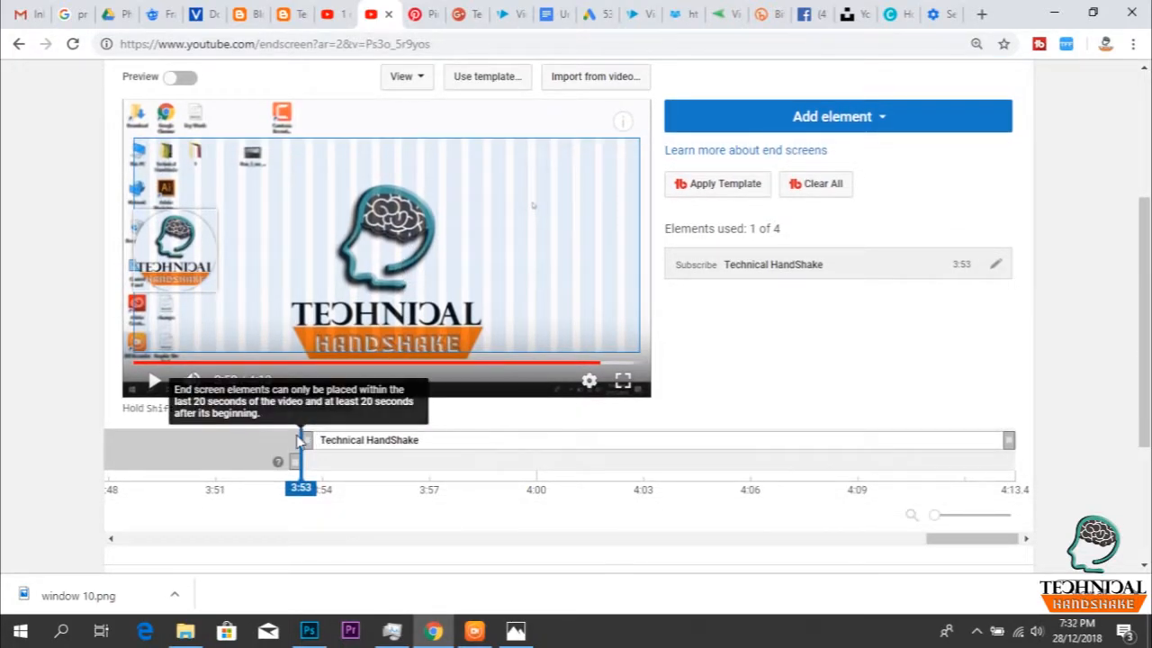
pyautogui.moveTo(307, 440); pyautogui.dragTo(142, 466)
pyautogui.moveTo(369, 440); pyautogui.dragTo(837, 441)
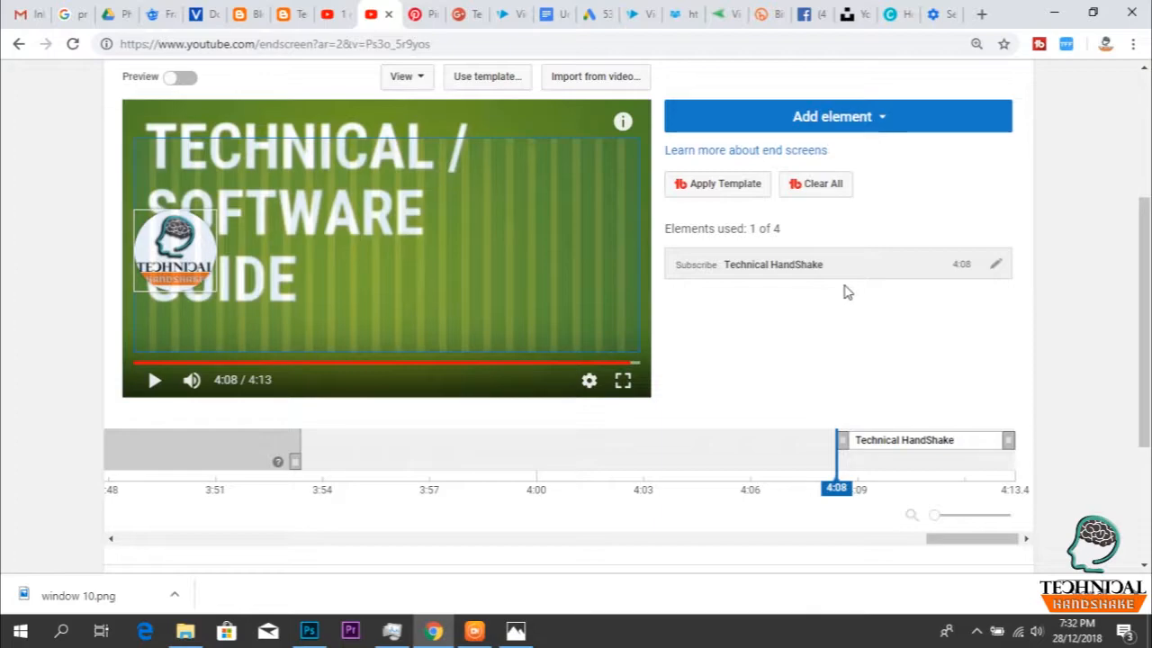
# Add an end screen video element that promotes the uploaded video "How To Remove Background in Photoshop".
pyautogui.click(862, 122)
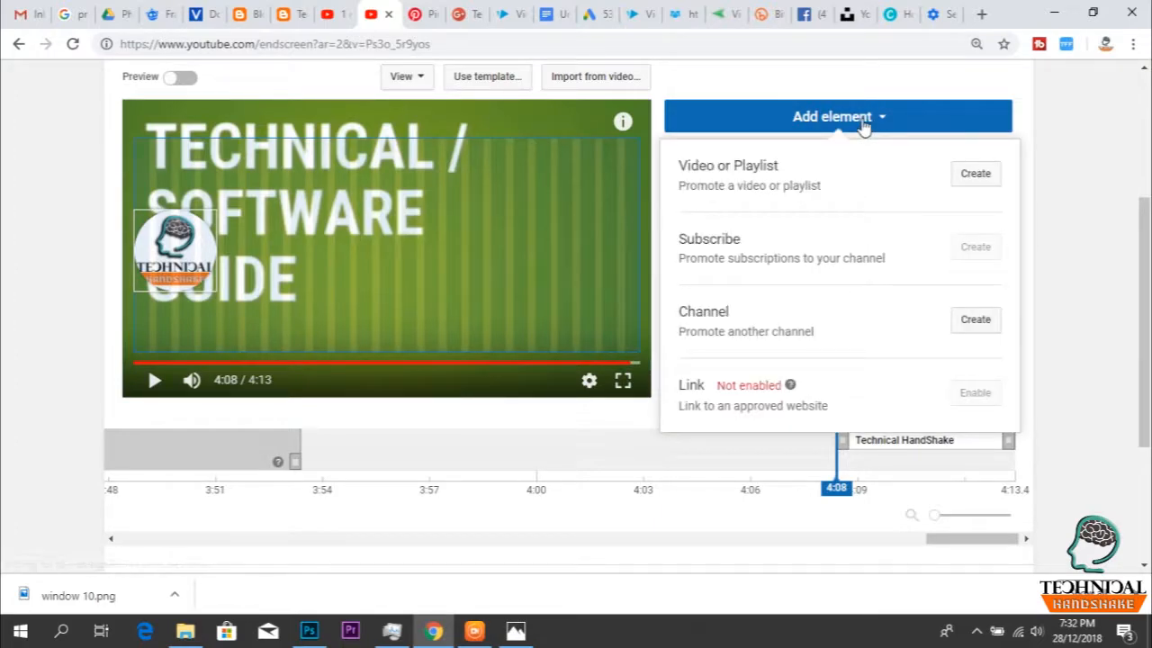
pyautogui.click(976, 172)
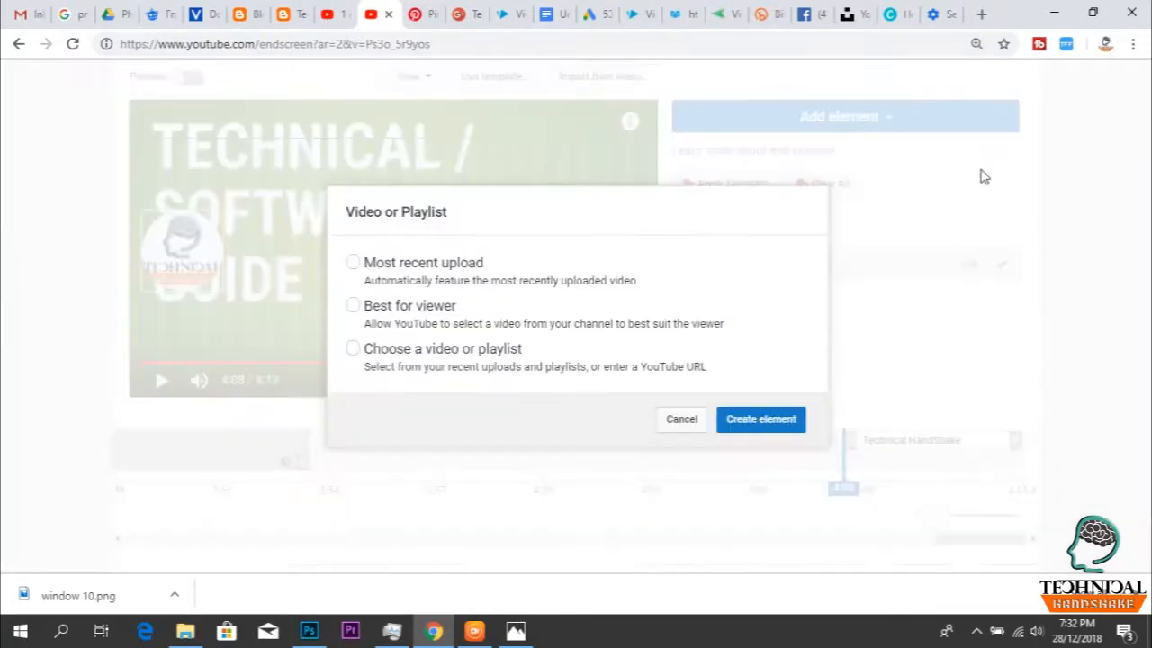
pyautogui.click(399, 356)
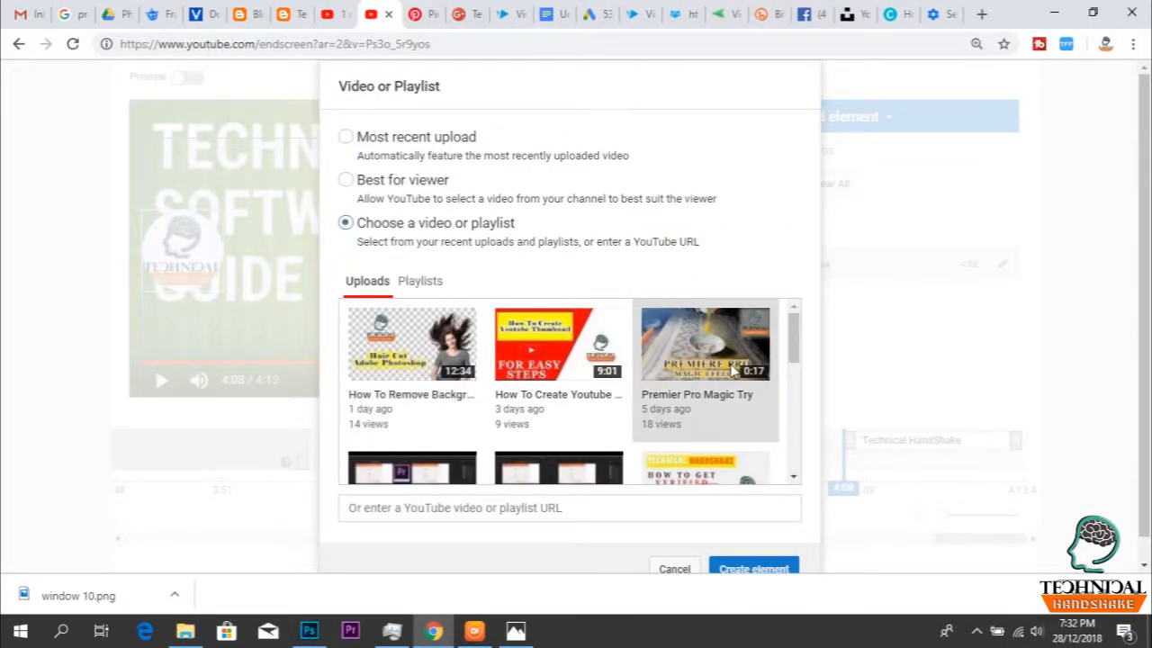
pyautogui.click(415, 333)
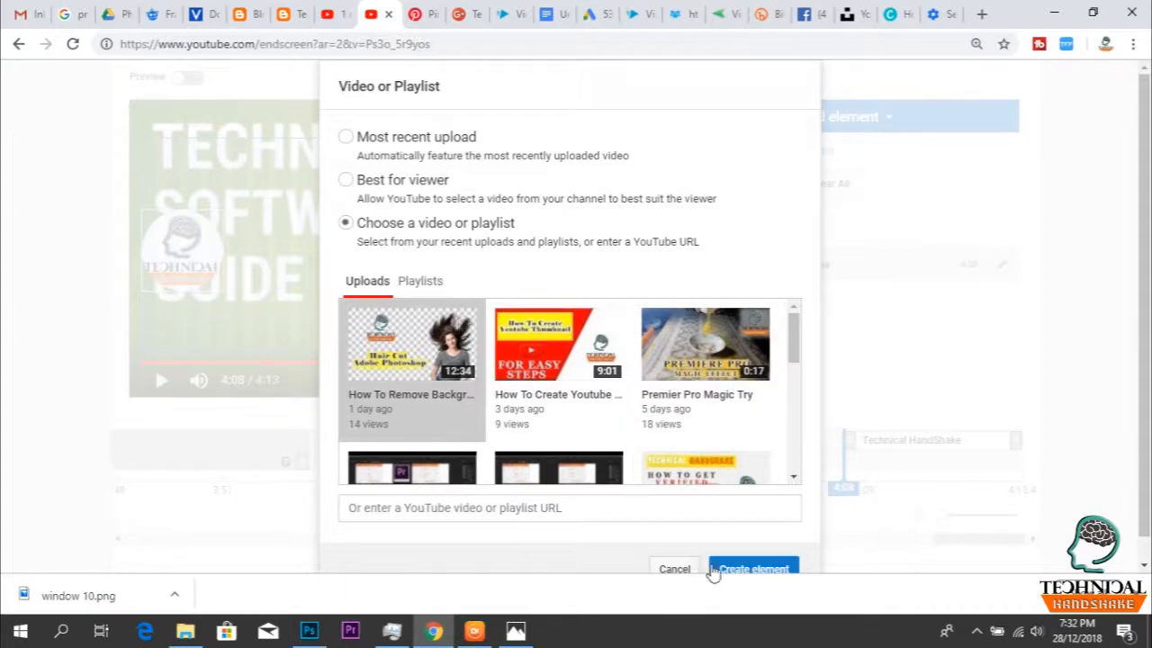
pyautogui.click(754, 569)
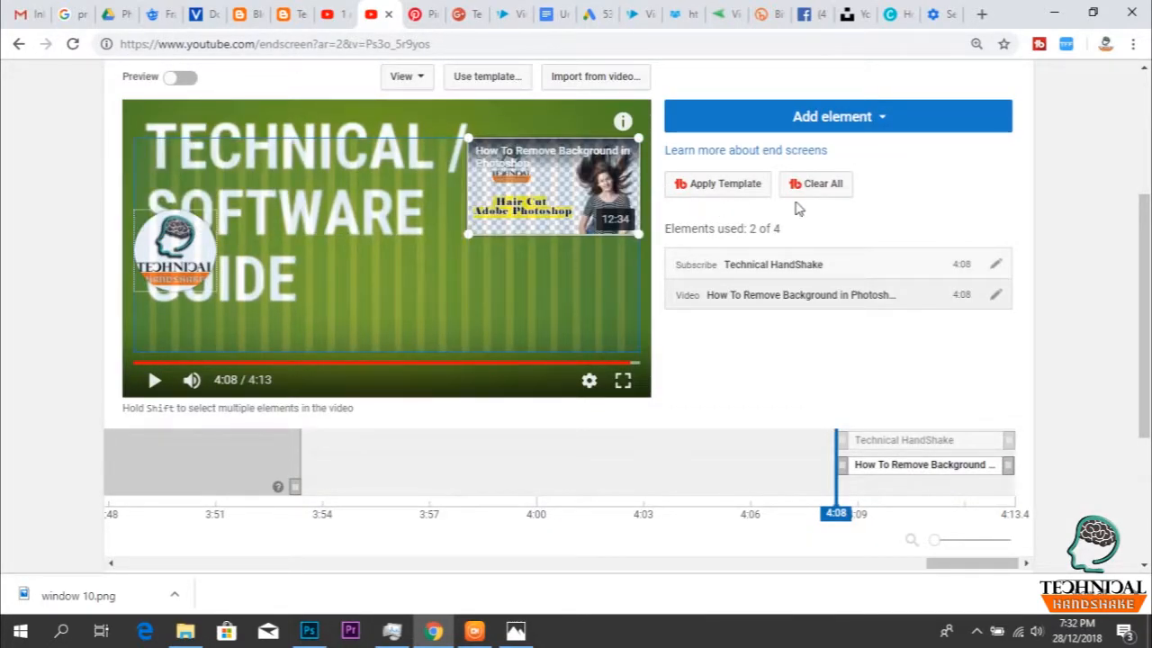
# Add a second end screen video element that promotes the uploaded video "How To Create a Youtube Channel".
pyautogui.click(872, 117)
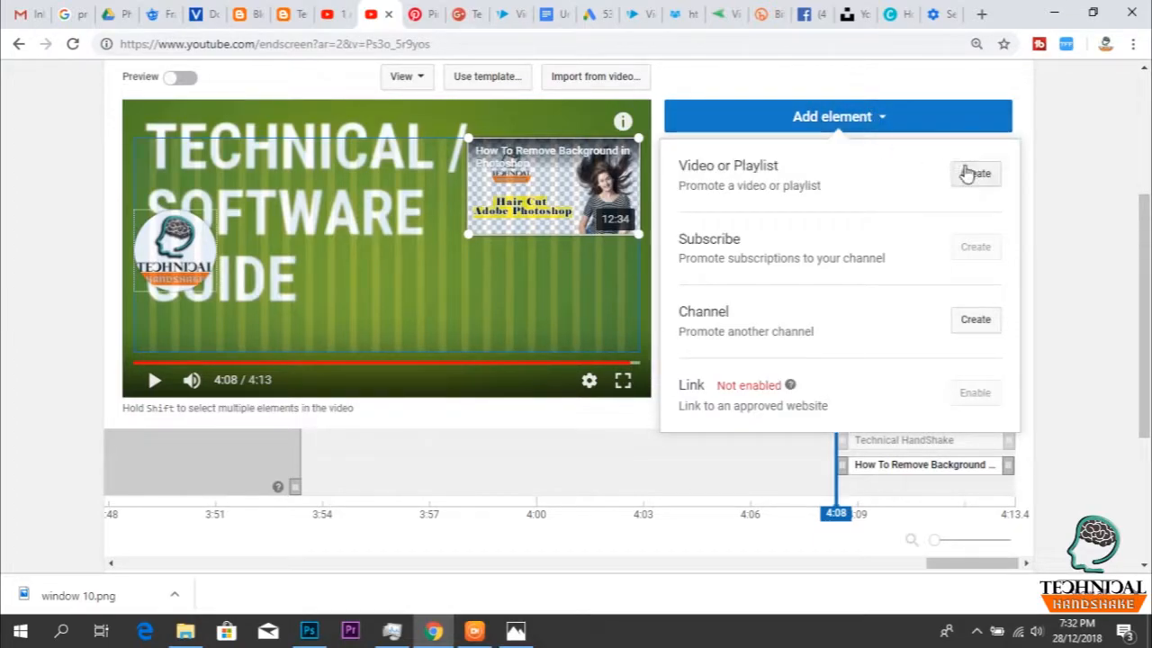
pyautogui.click(972, 174)
pyautogui.click(386, 353)
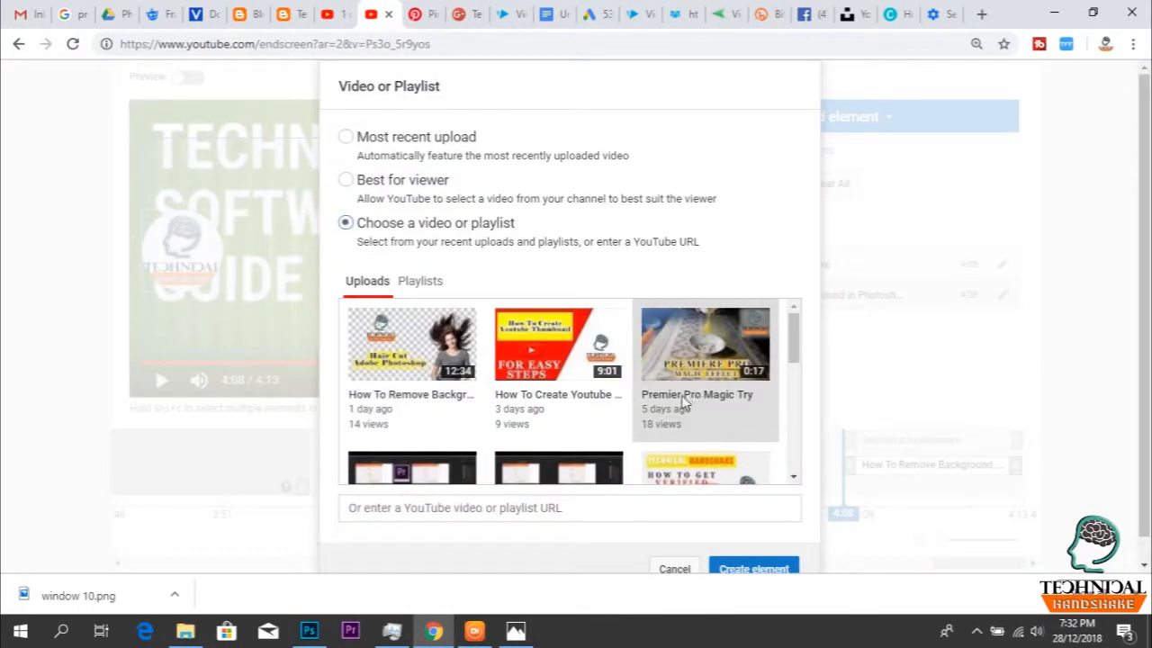
pyautogui.scroll(-2, 711, 383)
pyautogui.scroll(-2, 720, 376)
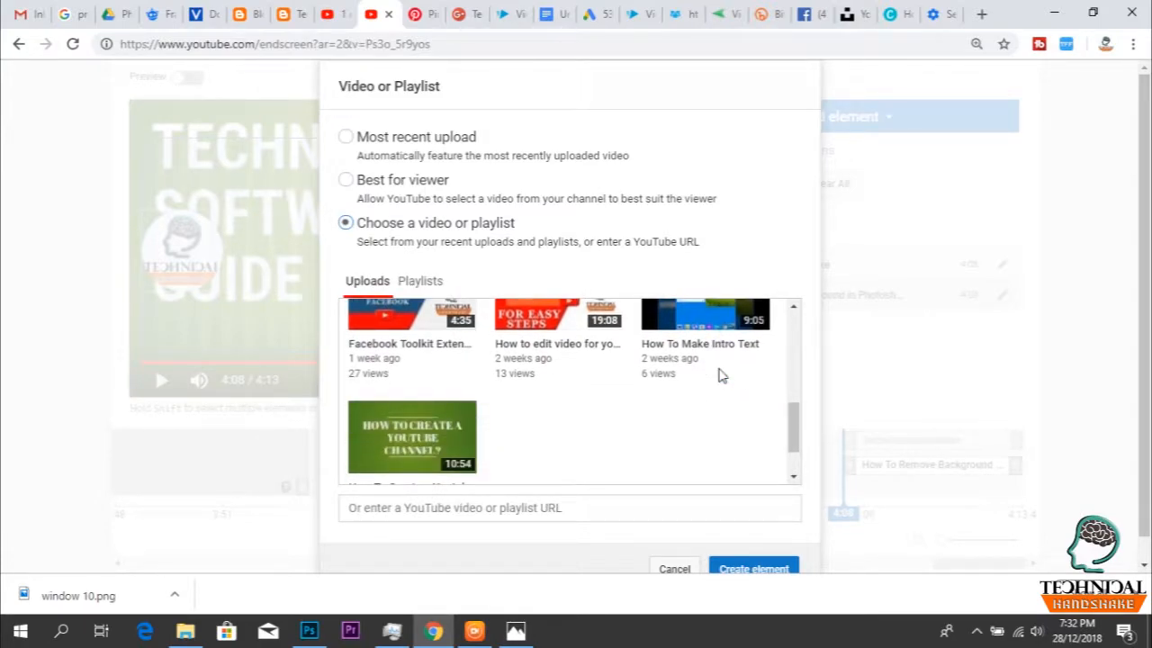
pyautogui.scroll(2, 720, 375)
pyautogui.scroll(-3, 707, 381)
pyautogui.click(405, 378)
pyautogui.click(757, 567)
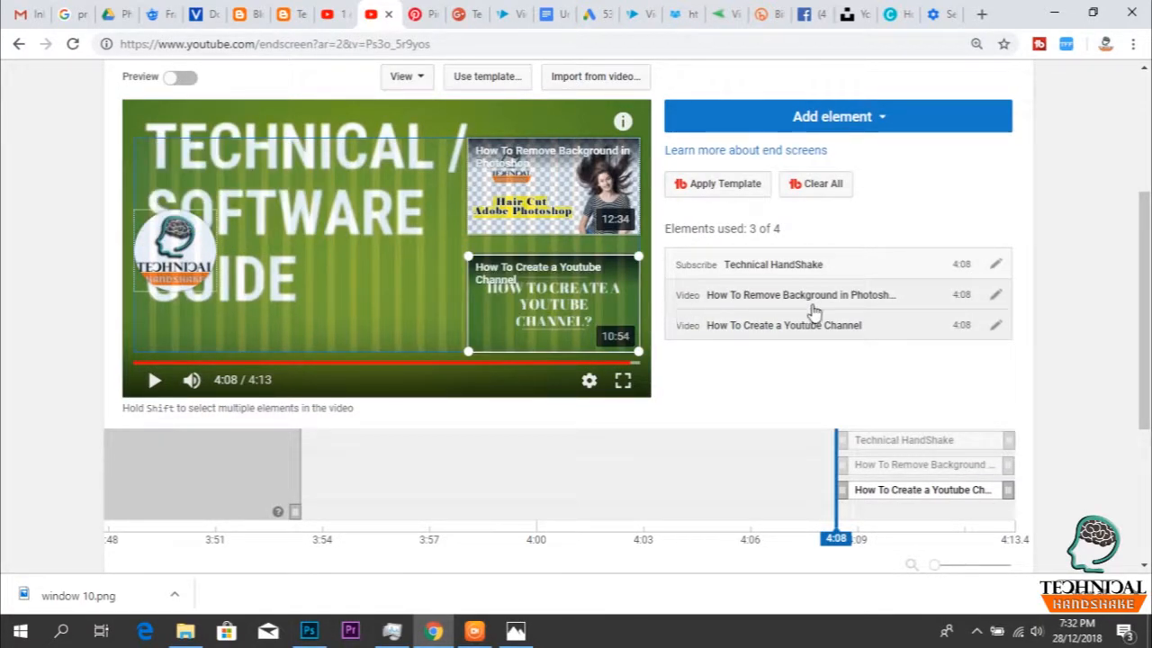
pyautogui.scroll(3, 812, 311)
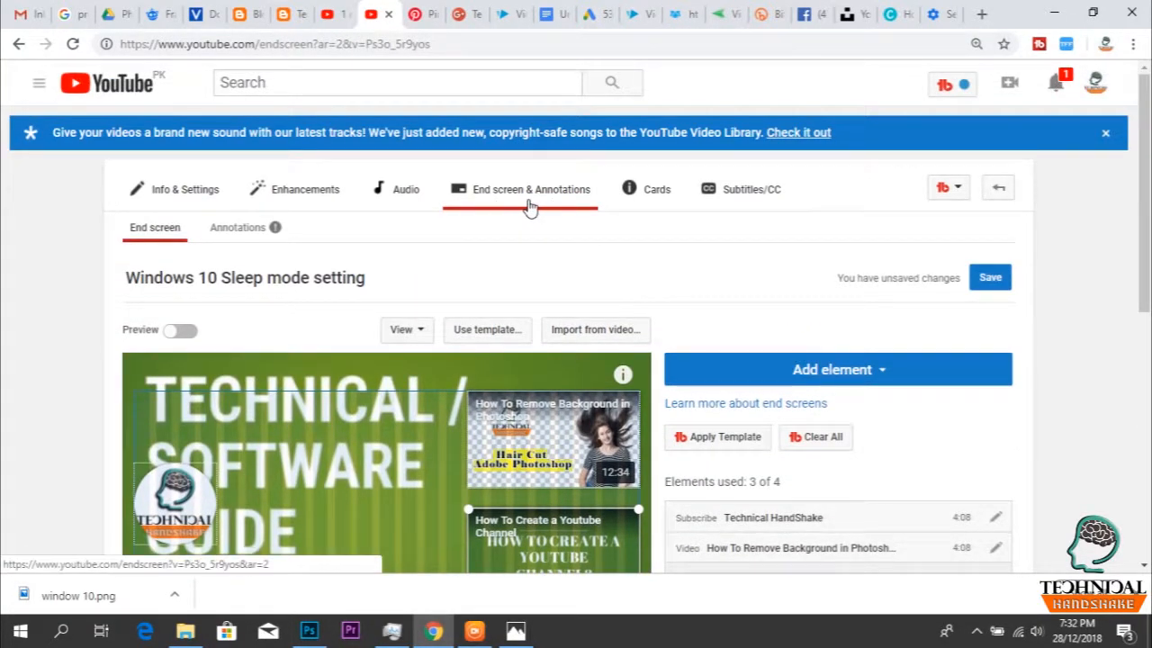
pyautogui.click(742, 190)
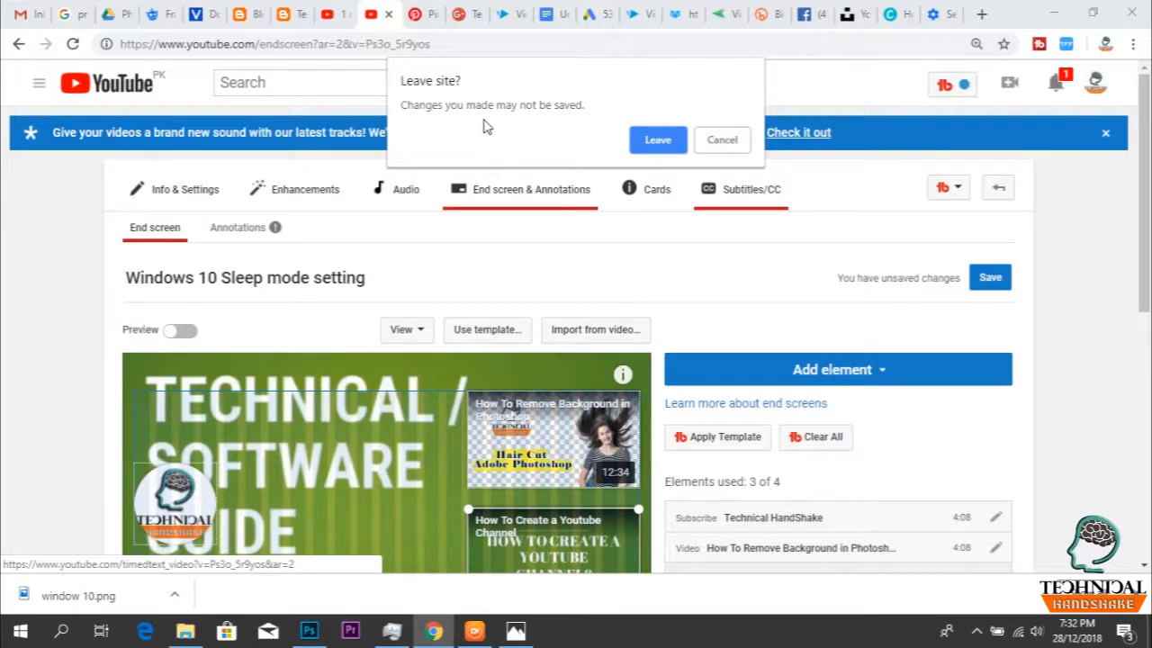
pyautogui.click(712, 144)
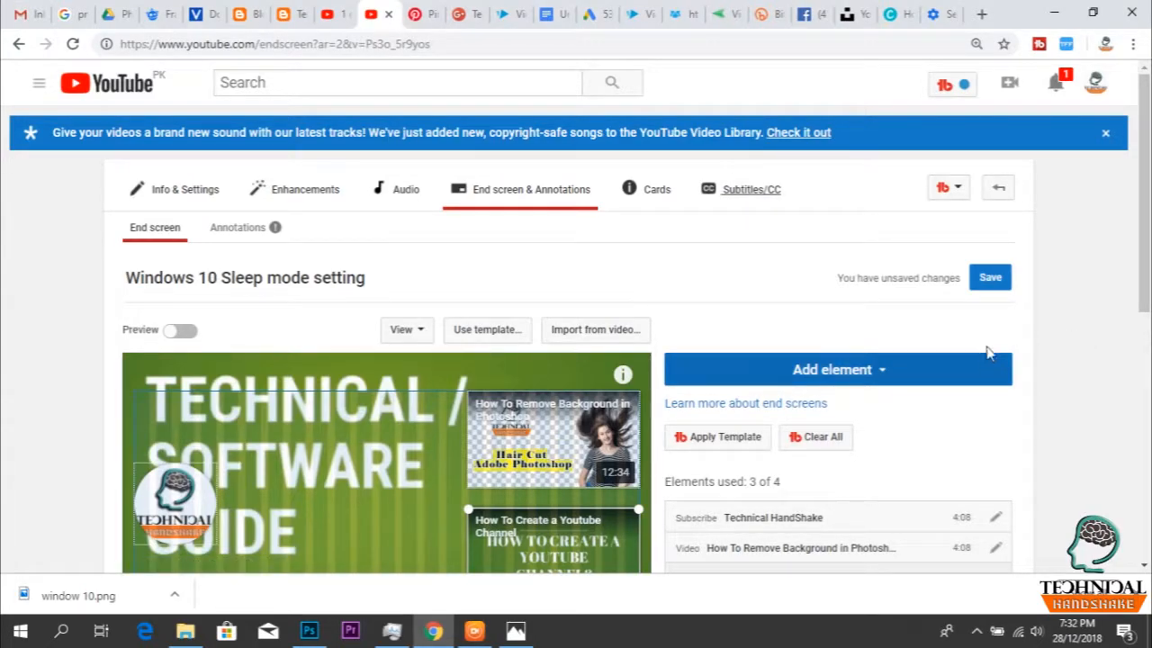
# Save the end screen with its Subscribe element and two video elements, and look it over.
pyautogui.scroll(-3, 730, 309)
pyautogui.scroll(2, 730, 309)
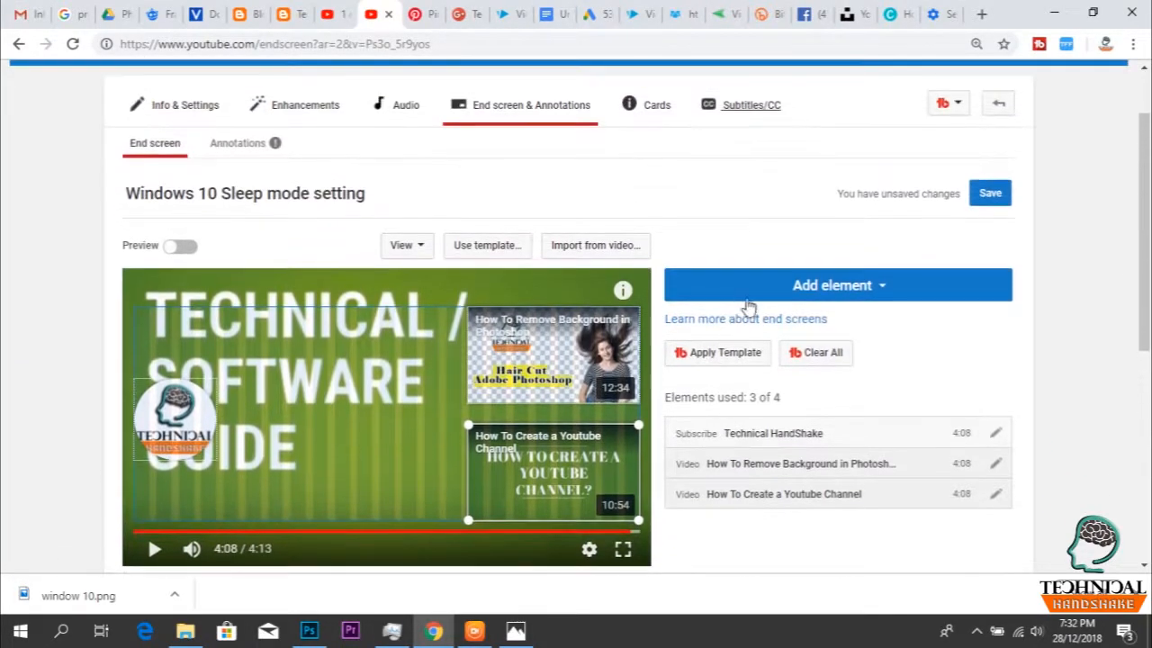
pyautogui.click(989, 200)
pyautogui.scroll(-4, 989, 200)
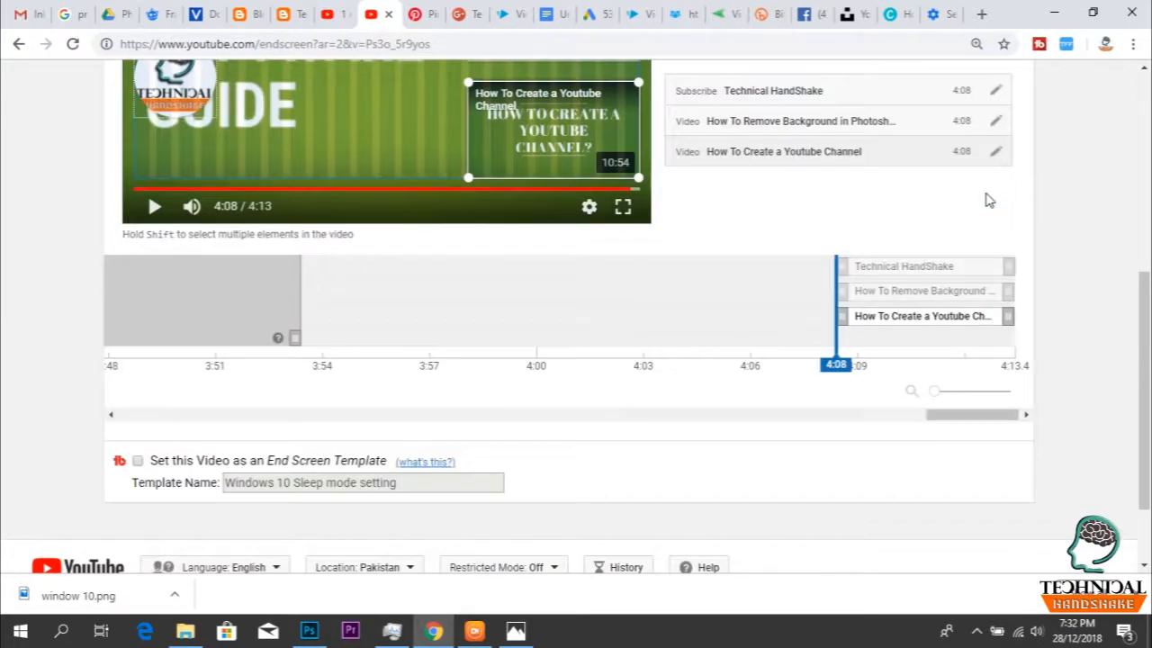
pyautogui.scroll(3, 999, 207)
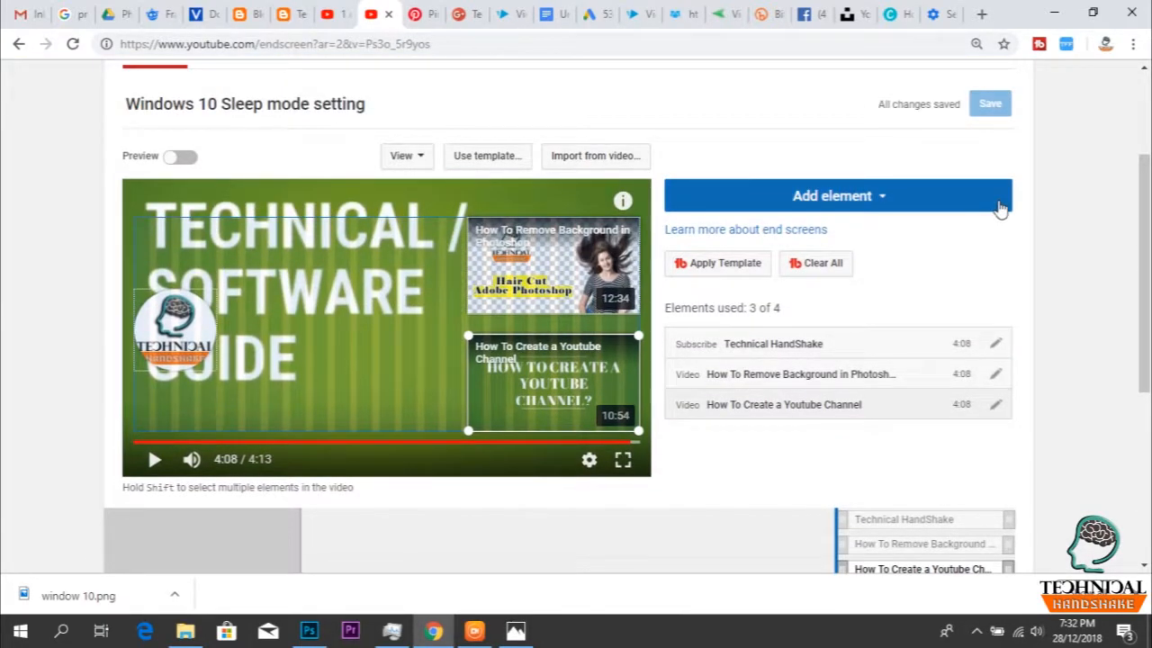
pyautogui.scroll(1, 999, 207)
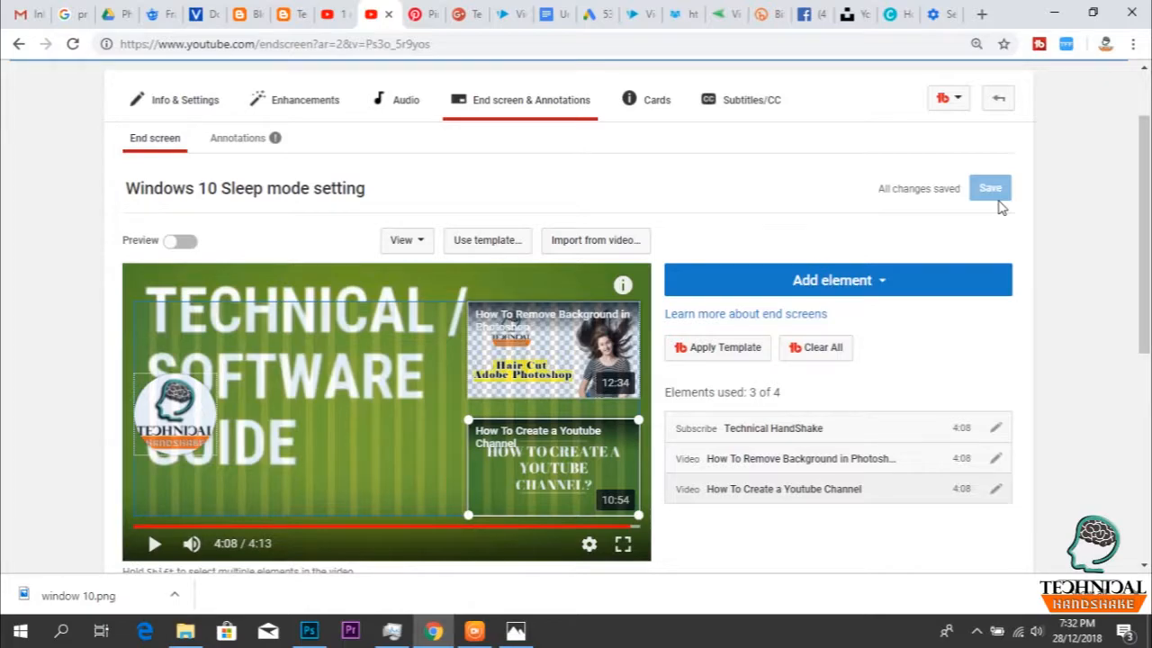
# Open the video's subtitles and closed captions page and set the video language to English.
pyautogui.scroll(-2, 999, 207)
pyautogui.scroll(3, 999, 207)
pyautogui.scroll(-1, 999, 207)
pyautogui.scroll(1, 999, 207)
pyautogui.click(749, 193)
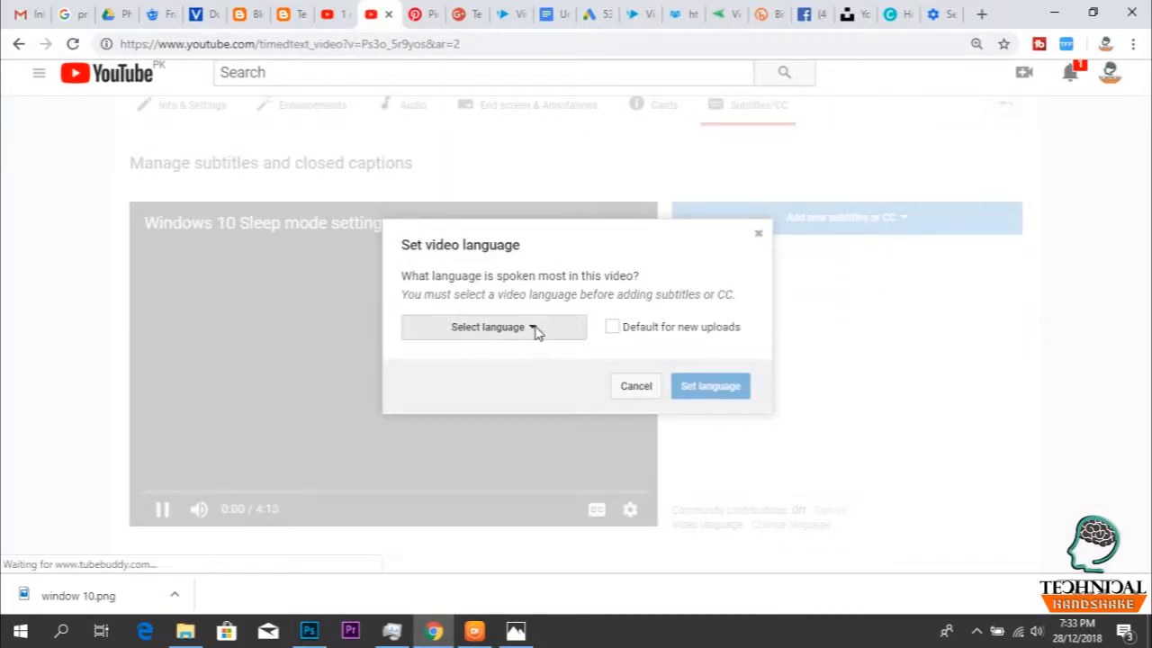
pyautogui.click(534, 330)
pyautogui.click(497, 360)
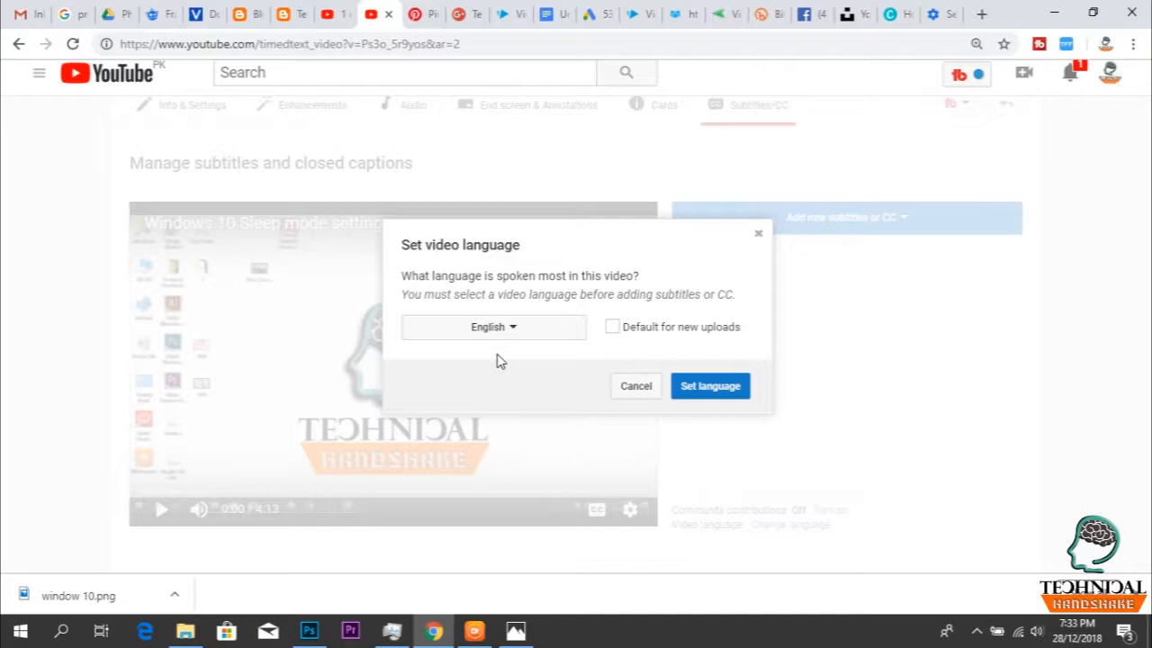
pyautogui.click(734, 389)
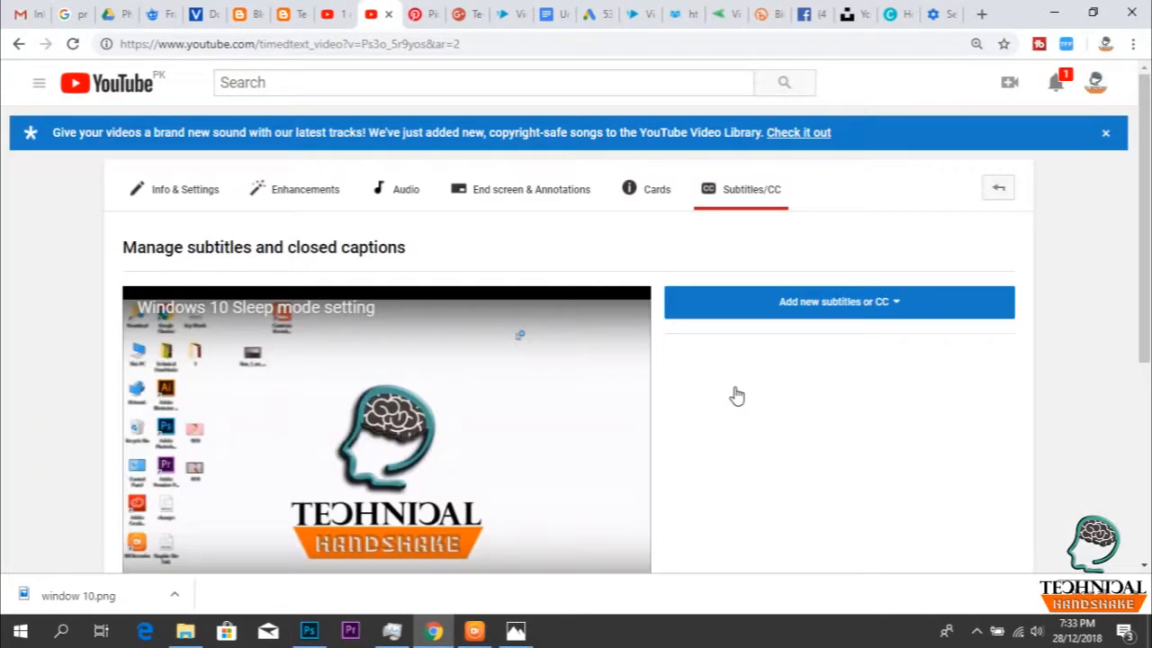
pyautogui.scroll(-1, 760, 383)
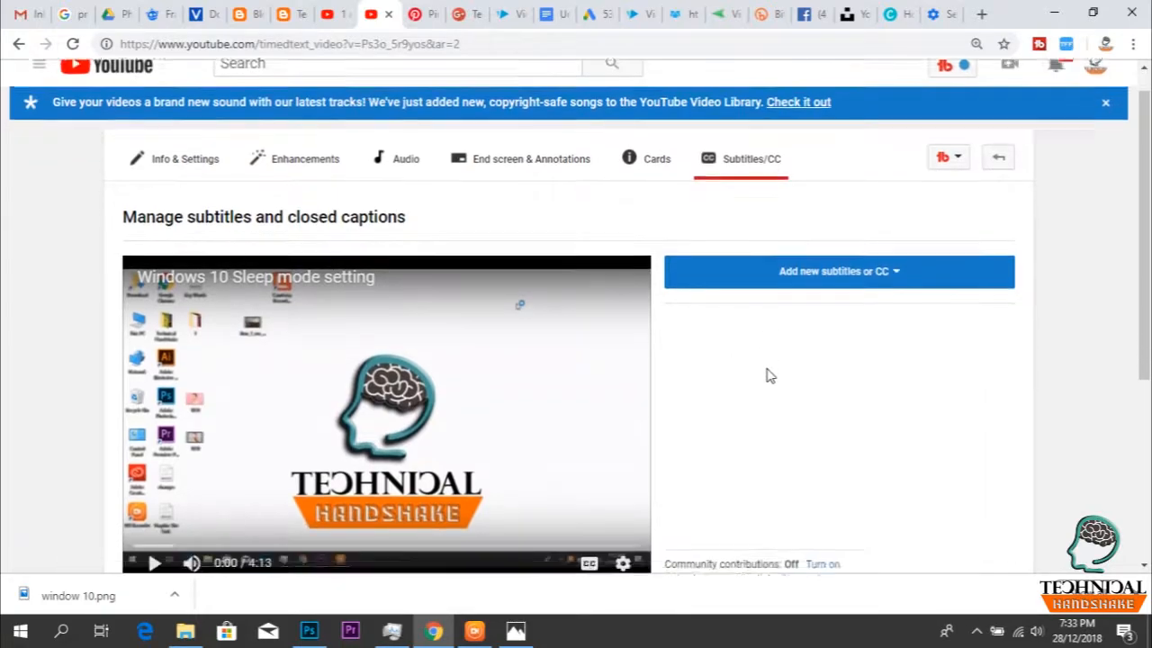
# Start a new set of English subtitles for the video using the create new subtitles or CC method.
pyautogui.click(871, 229)
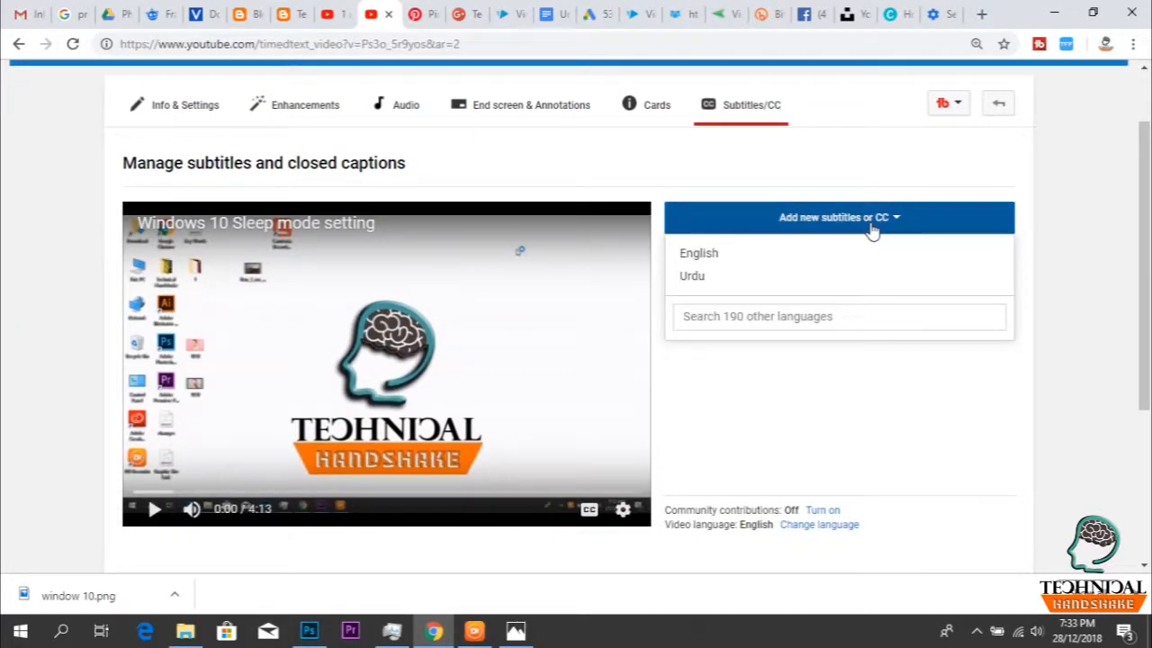
pyautogui.click(807, 253)
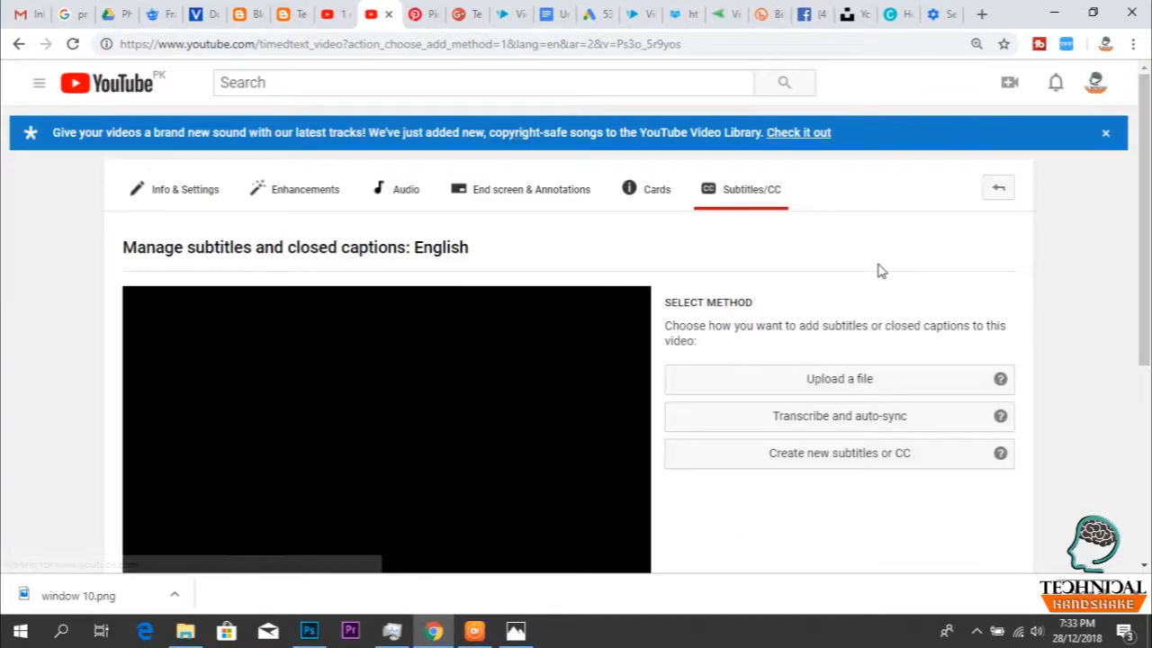
pyautogui.scroll(-3, 877, 270)
pyautogui.scroll(2, 878, 270)
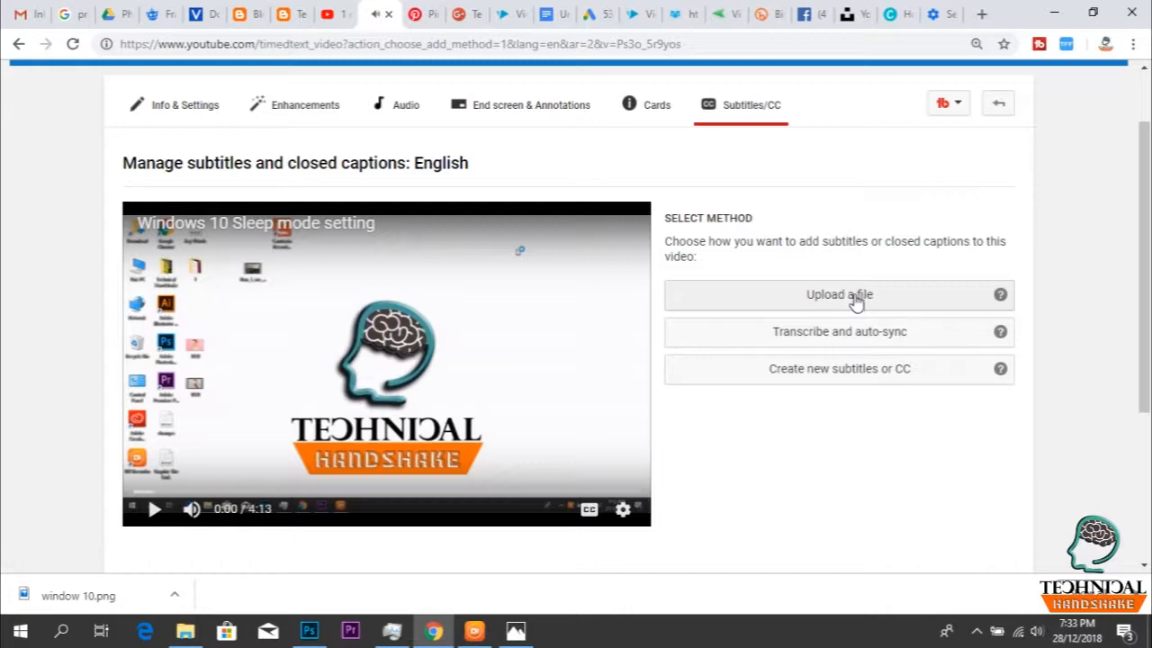
pyautogui.click(841, 376)
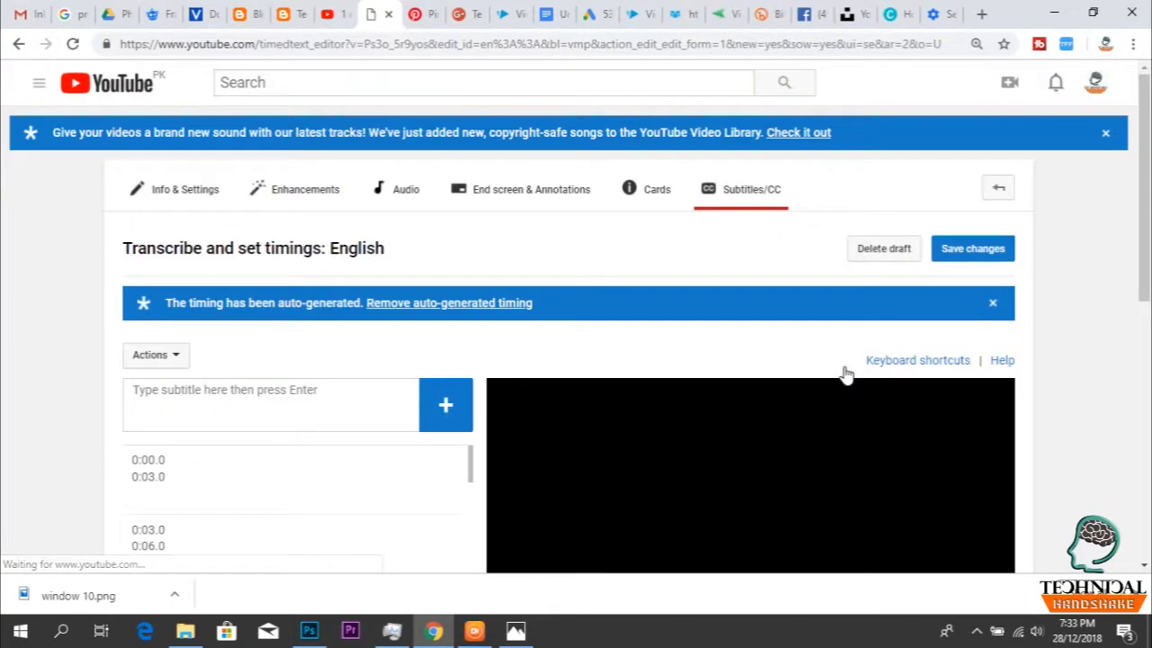
# Enter the subtitle "Technical HandShake" in the empty caption segment that starts at 3:53.9.
pyautogui.scroll(-5, 339, 224)
pyautogui.scroll(-2, 366, 249)
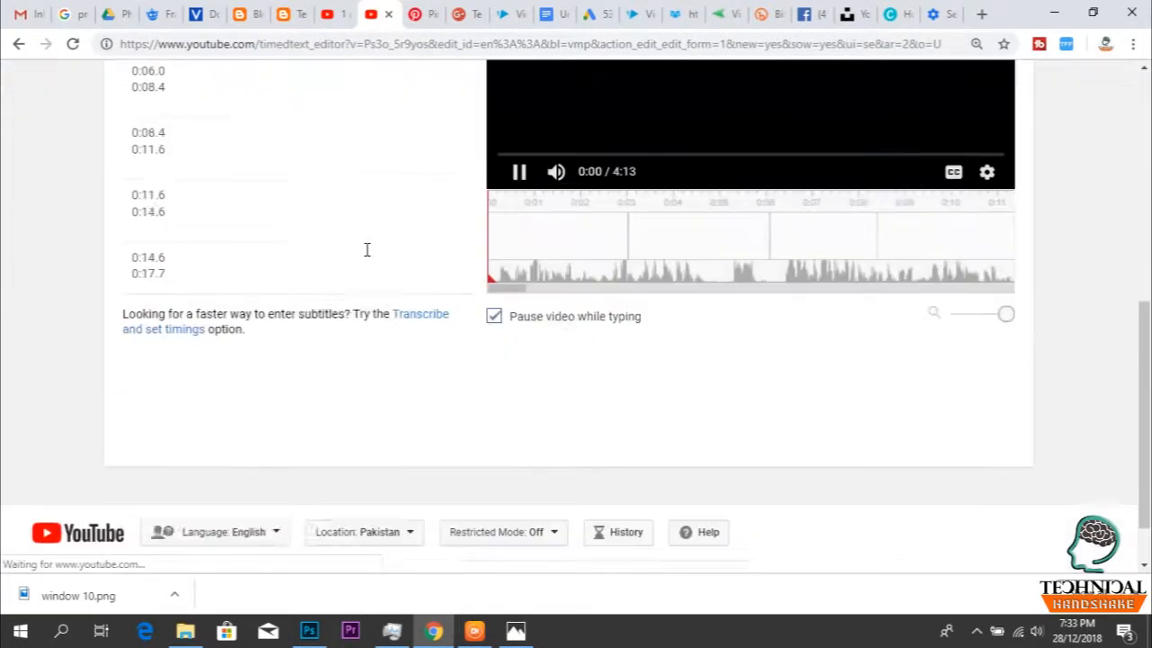
pyautogui.scroll(3, 371, 245)
pyautogui.scroll(-20, 355, 236)
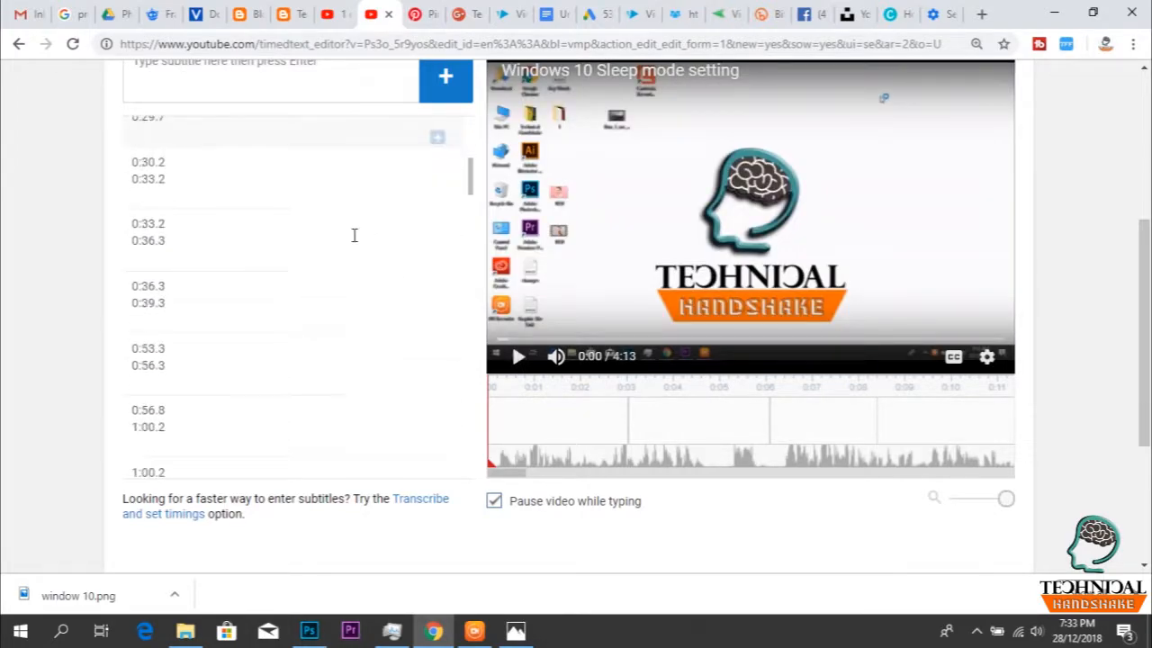
pyautogui.scroll(-20, 365, 261)
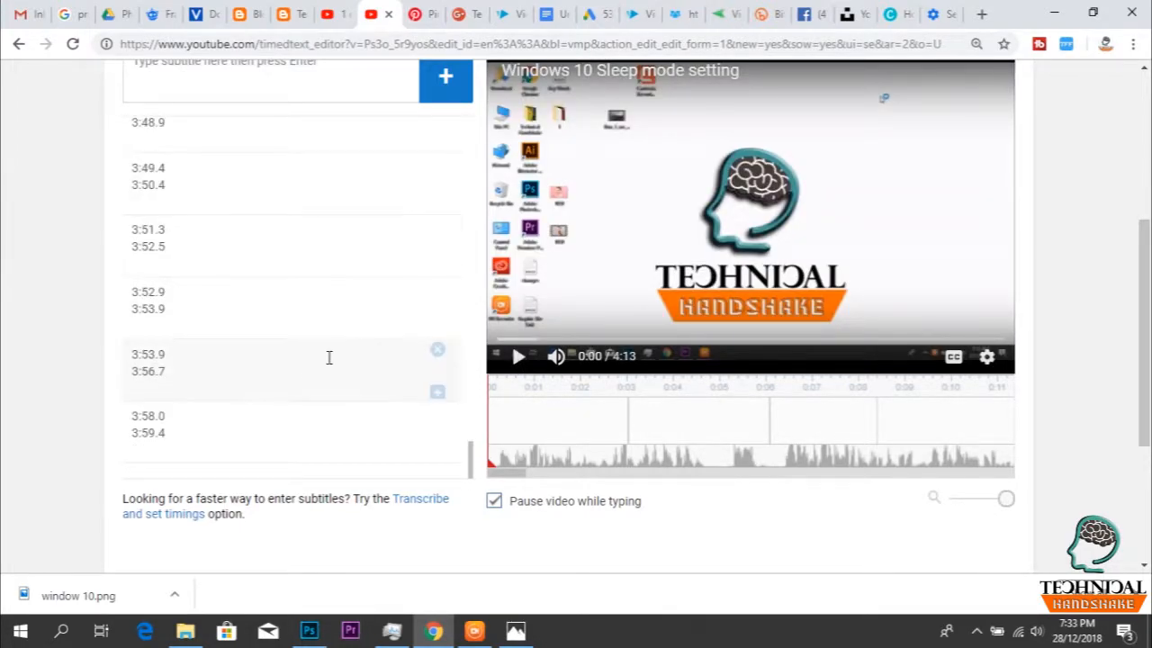
pyautogui.click(304, 376)
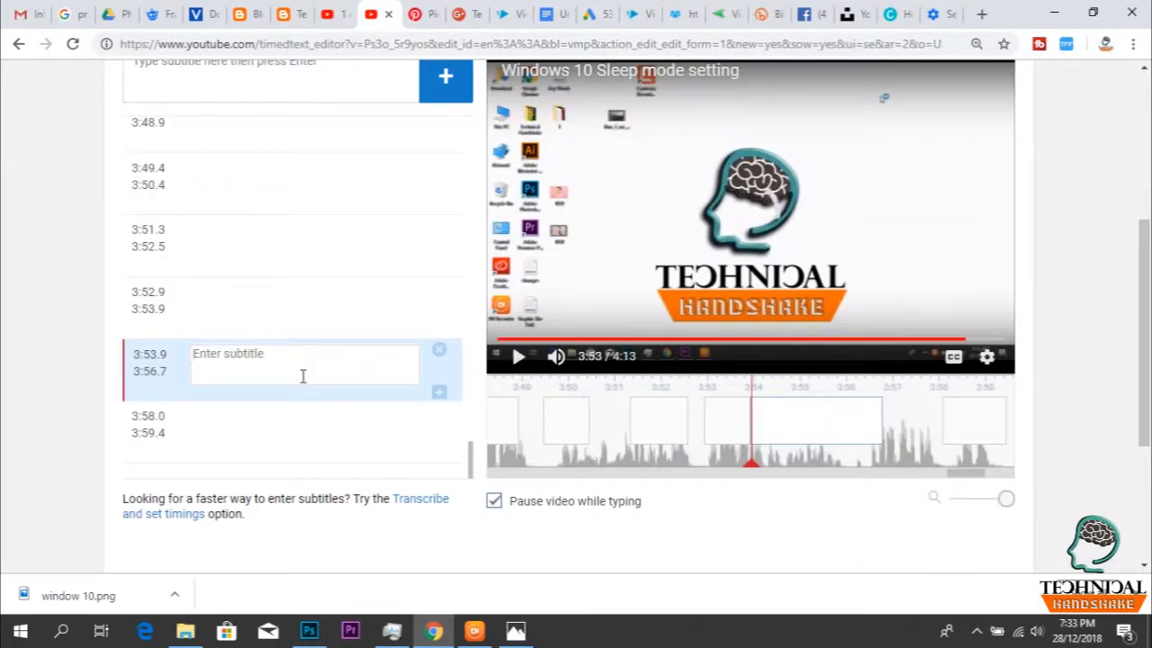
pyautogui.write('Technical HandShake')
# Extend the "Technical HandShake" caption on the timeline to end at 3:58.9 and play it back.
pyautogui.click(806, 428)
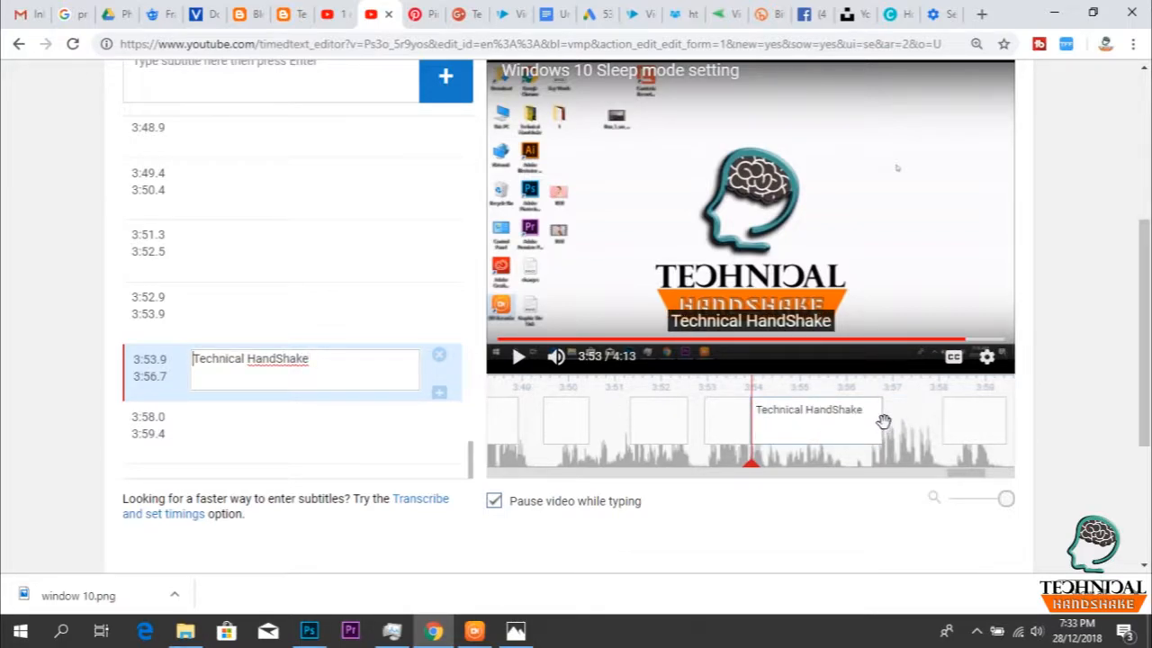
pyautogui.moveTo(889, 421)
pyautogui.moveTo(886, 421); pyautogui.dragTo(981, 421)
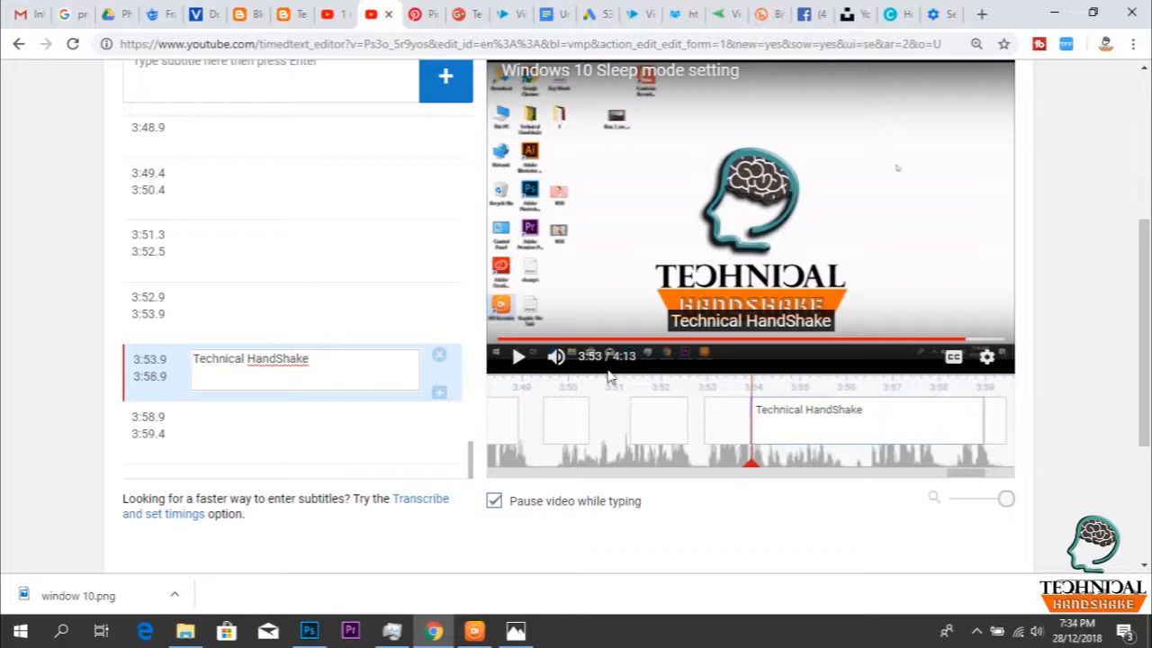
pyautogui.click(520, 358)
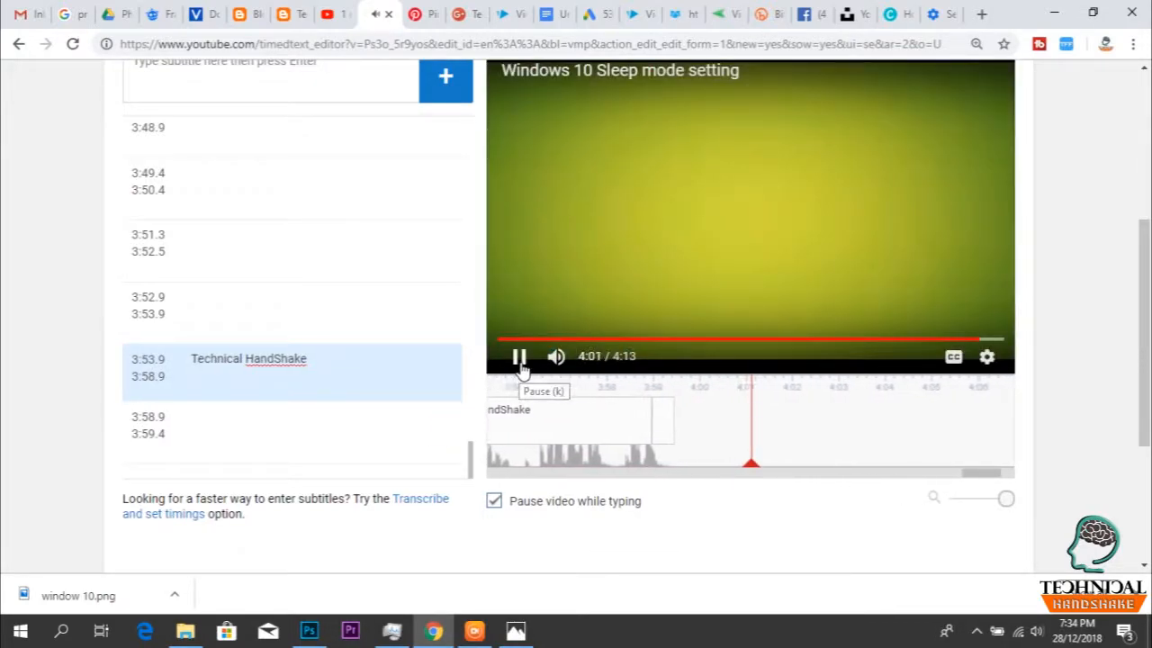
# Save the English subtitle changes to publish them, and look over the subtitles overview.
pyautogui.scroll(3, 735, 351)
pyautogui.scroll(1, 735, 351)
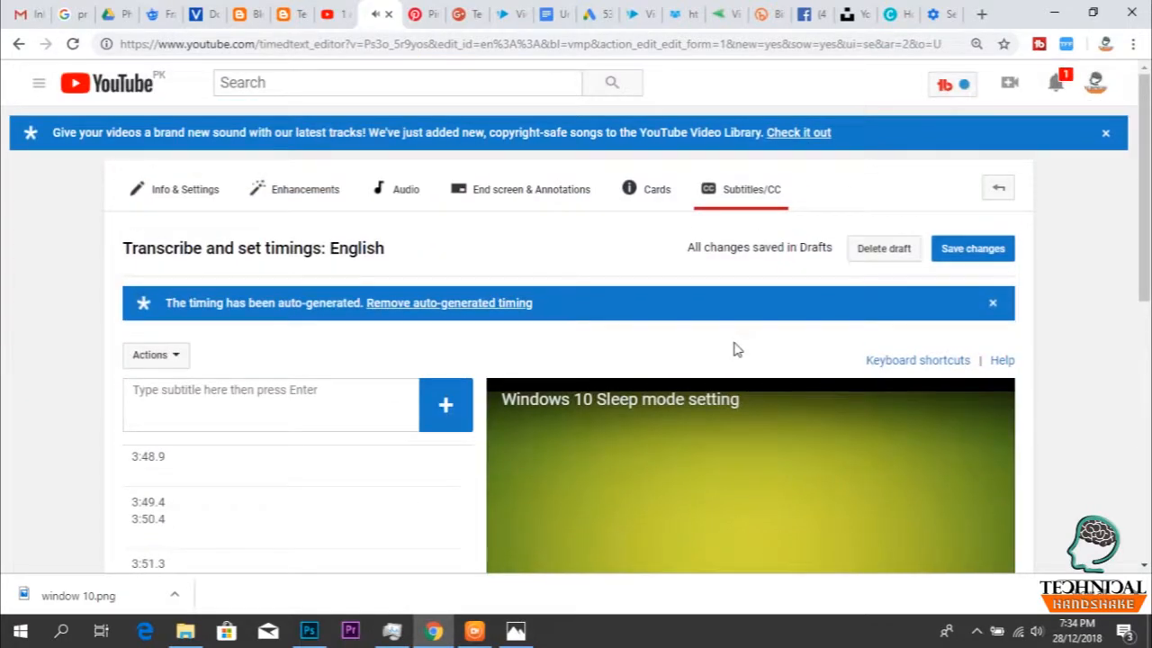
pyautogui.click(978, 254)
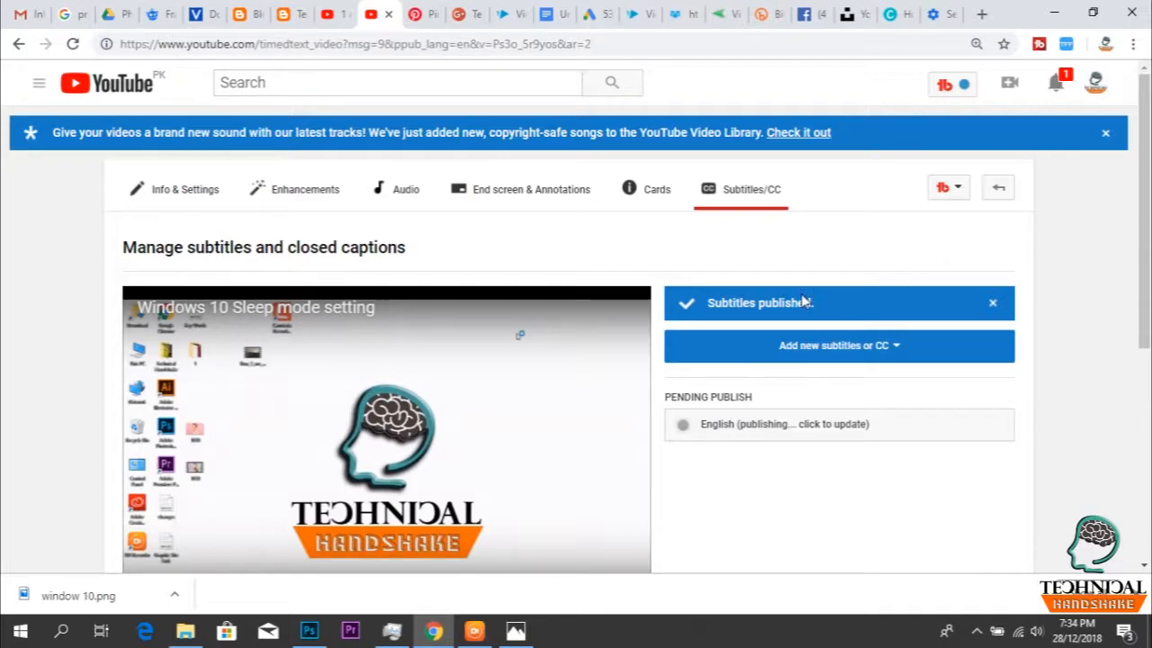
pyautogui.scroll(-3, 804, 303)
pyautogui.scroll(1, 806, 306)
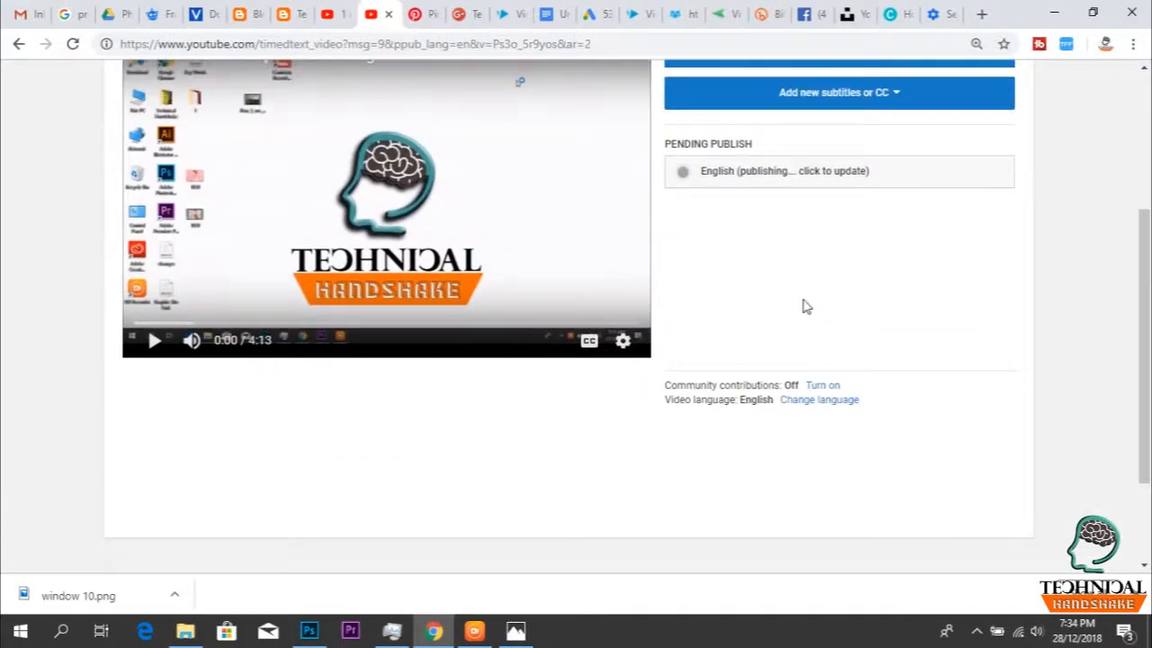
pyautogui.scroll(2, 805, 306)
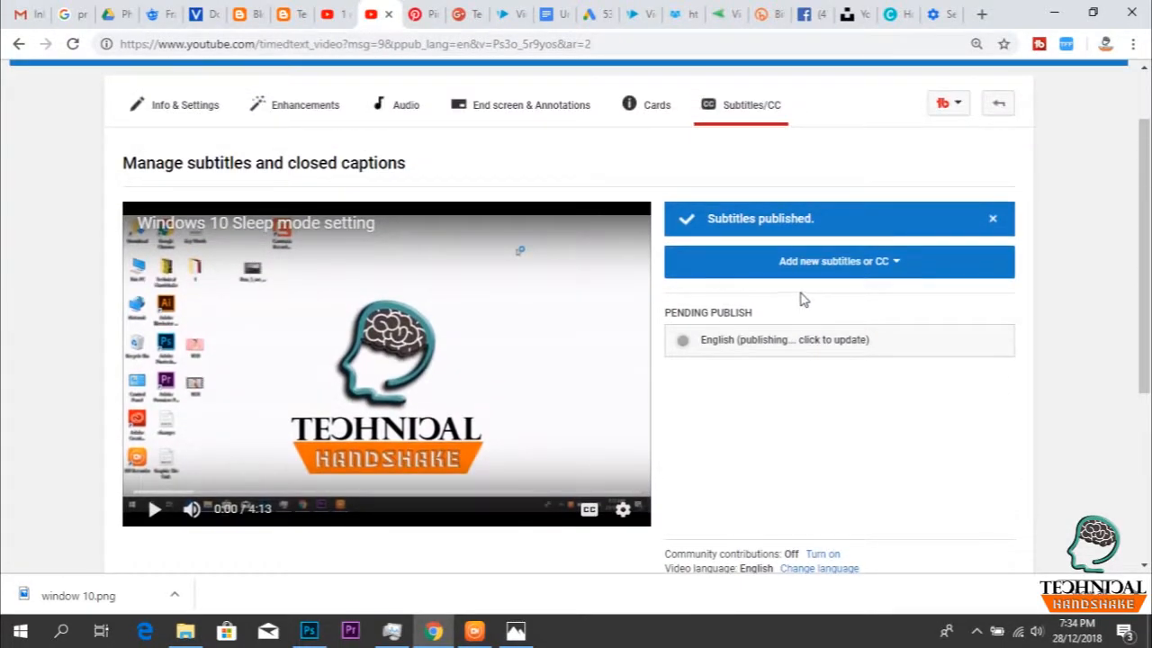
pyautogui.scroll(1, 803, 299)
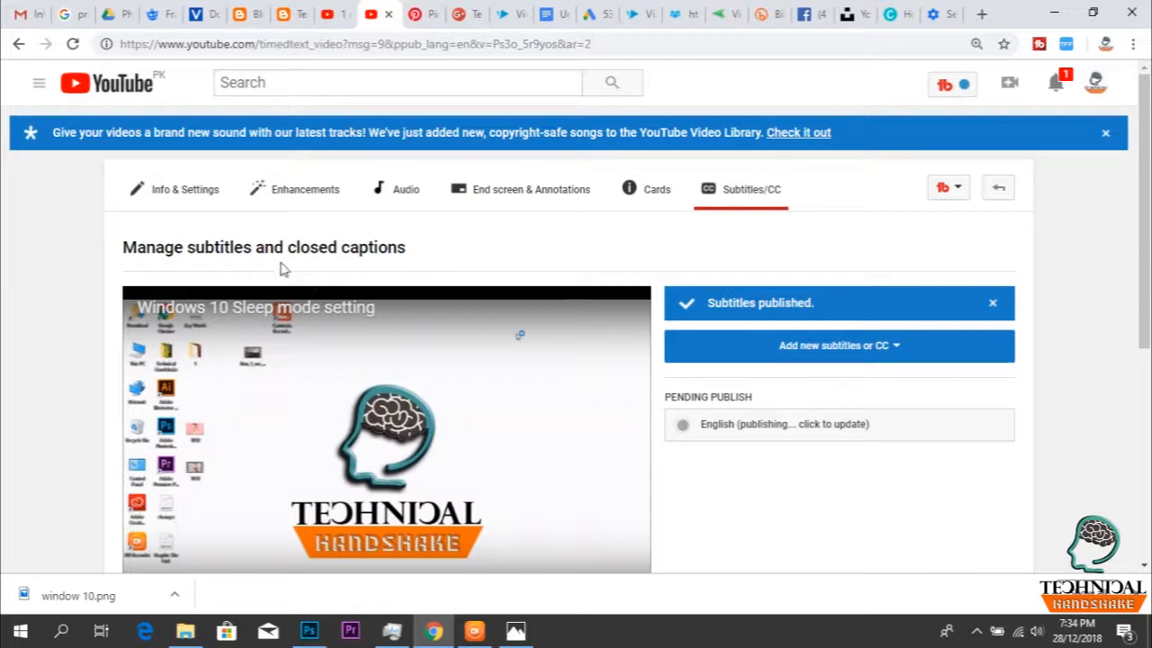
# Open the video's info and settings page and go to its basic info.
pyautogui.click(171, 195)
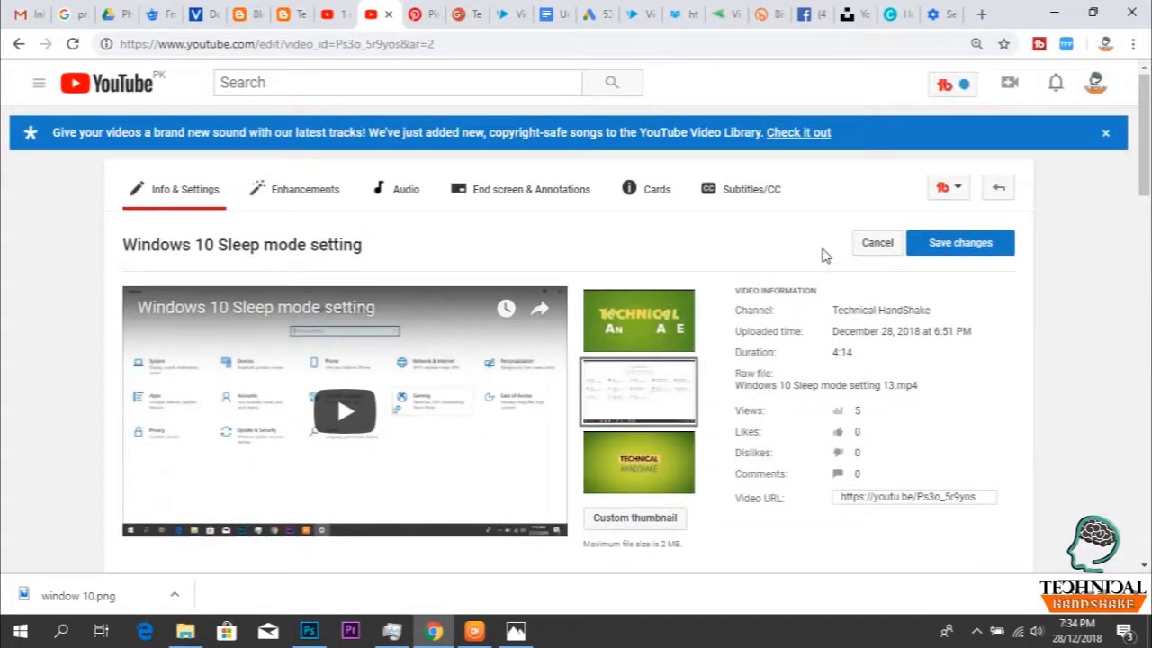
pyautogui.scroll(2, 822, 256)
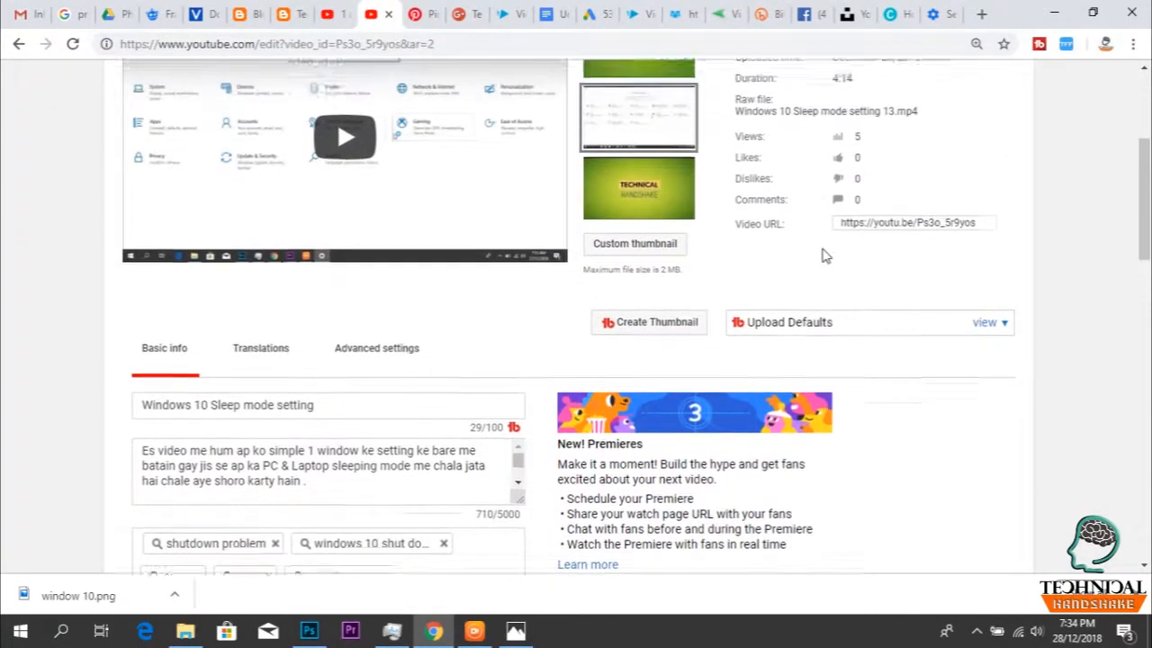
pyautogui.scroll(-4, 822, 256)
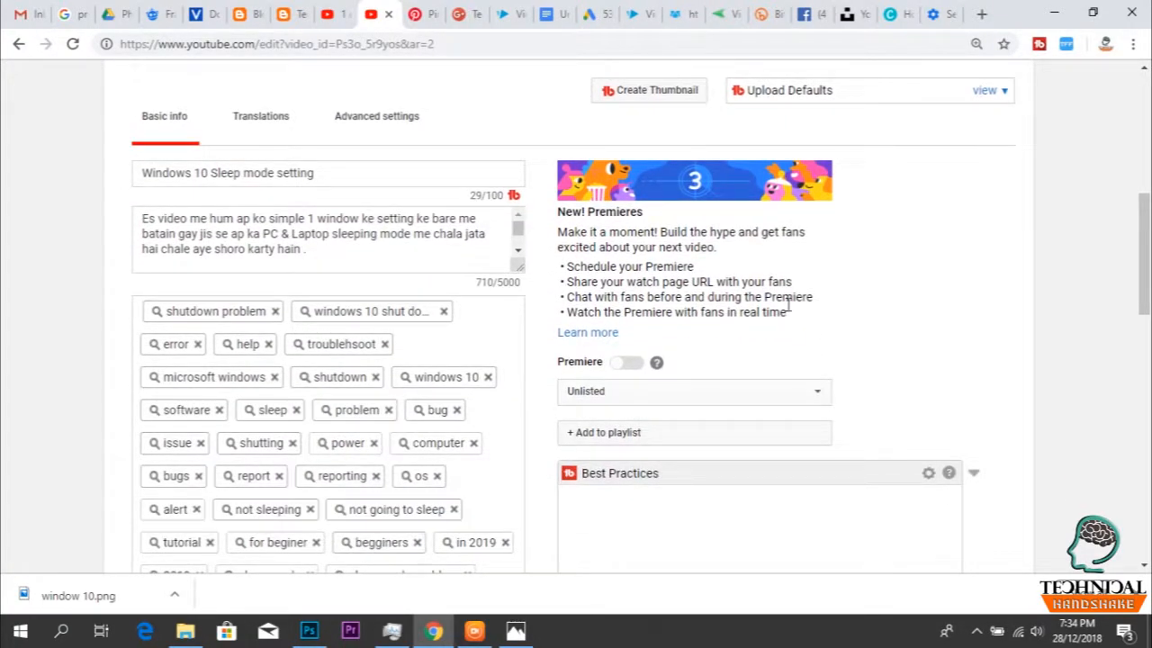
pyautogui.click(600, 393)
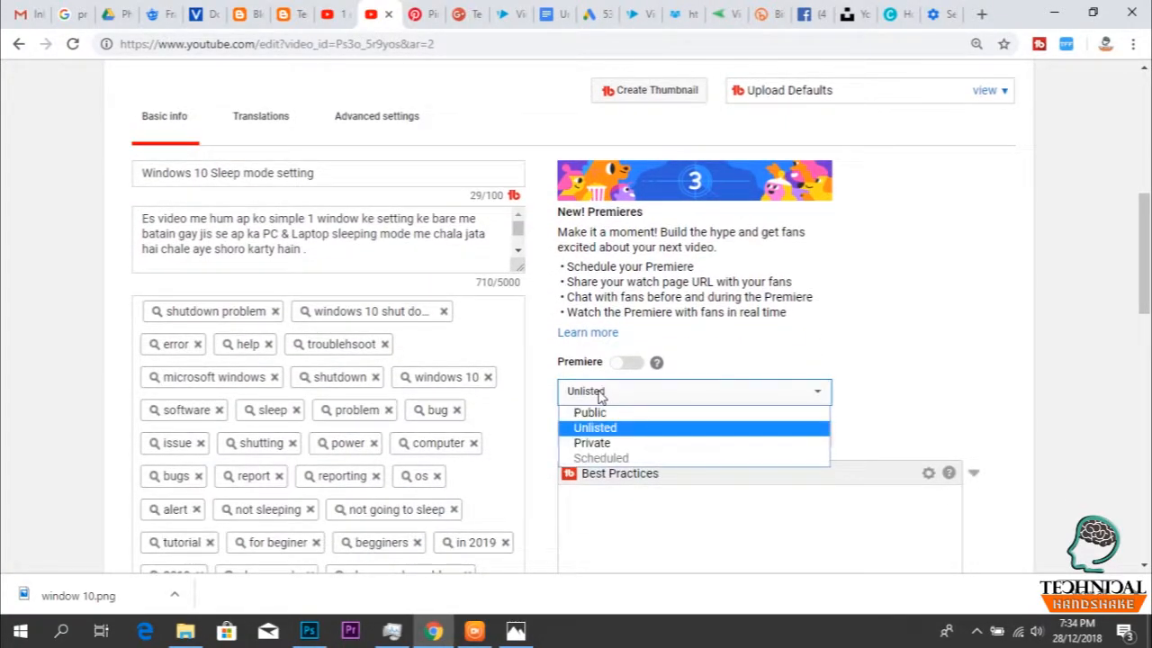
pyautogui.click(594, 412)
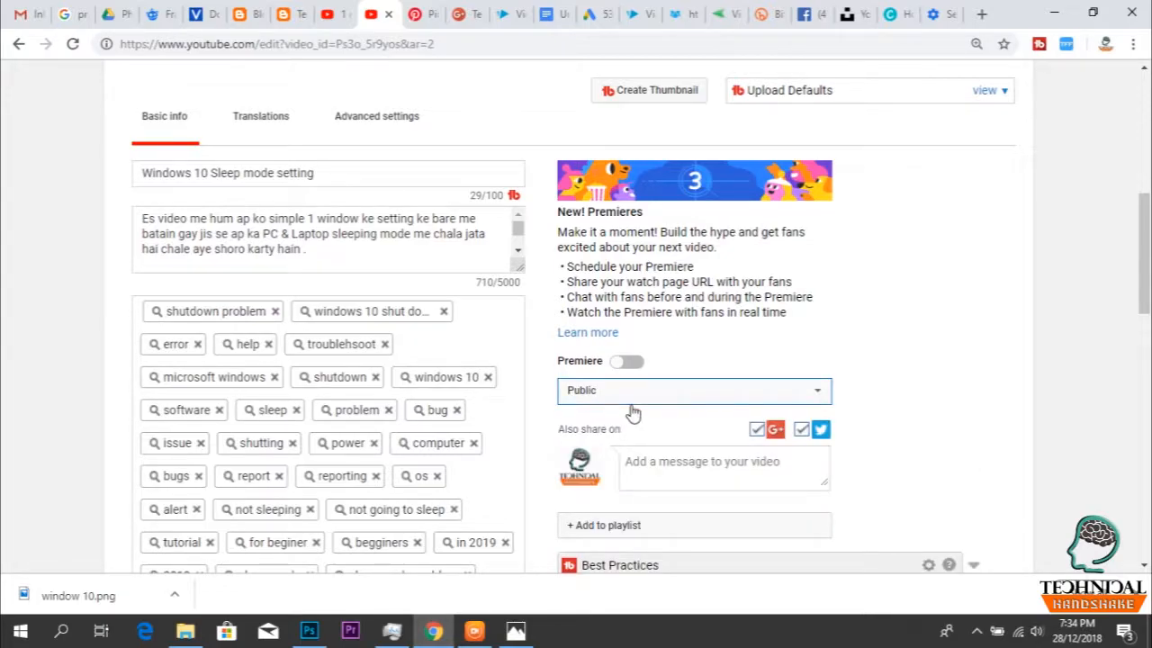
pyautogui.click(621, 396)
pyautogui.click(606, 427)
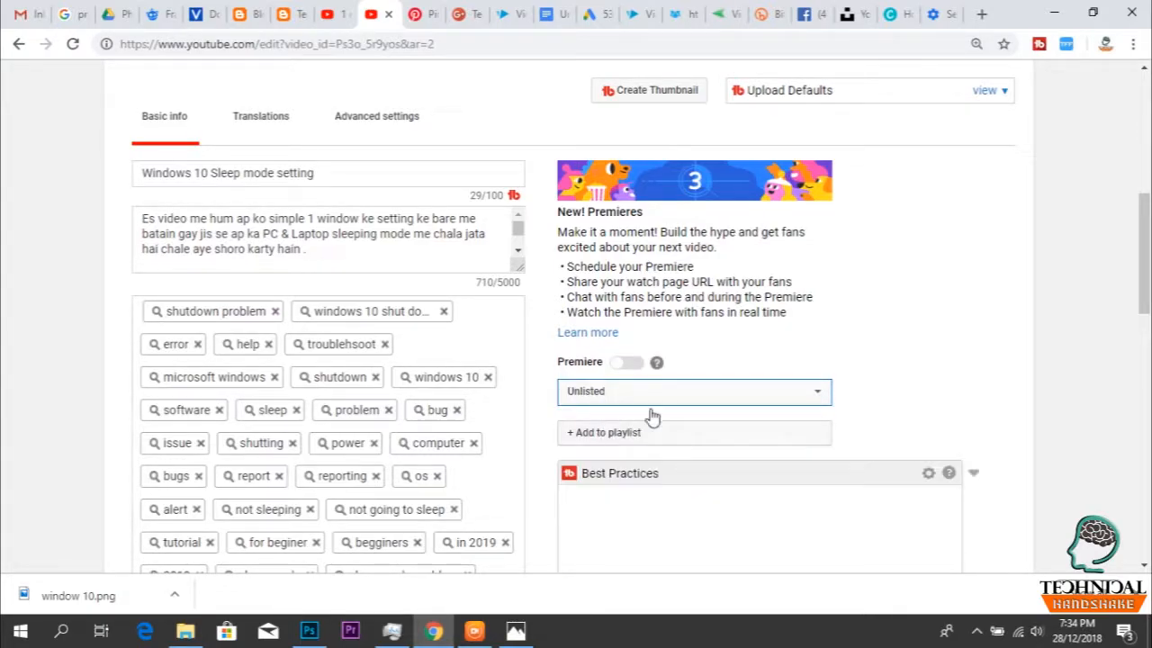
# Add the video to the "Technology Explain" playlist.
pyautogui.click(615, 434)
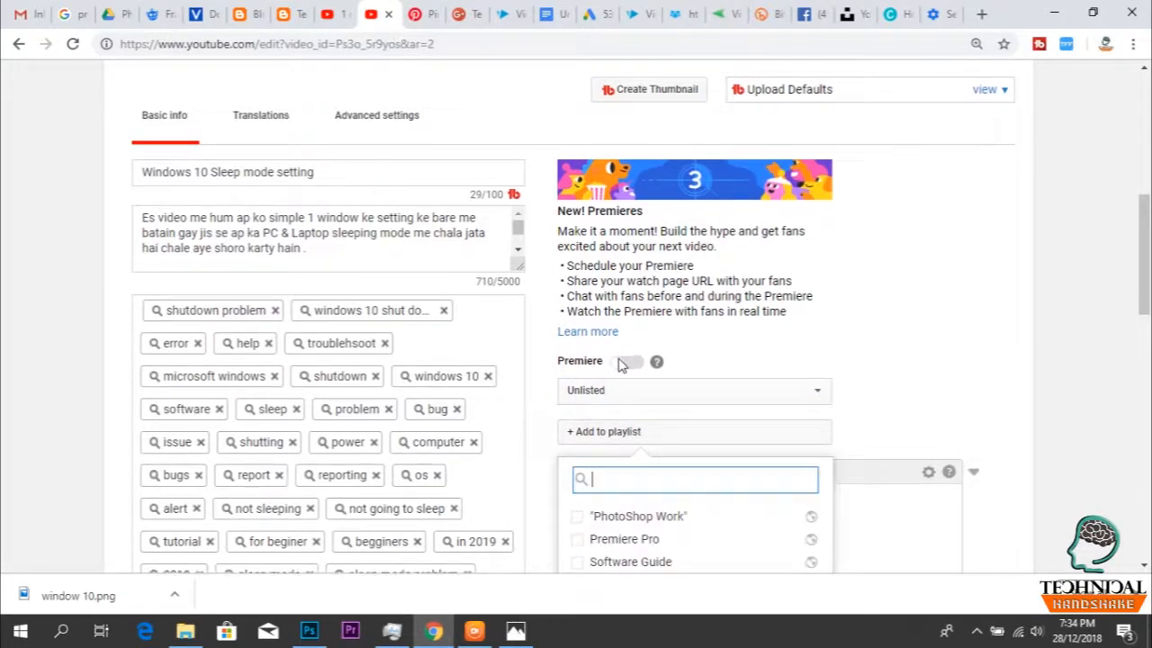
pyautogui.scroll(-3, 619, 367)
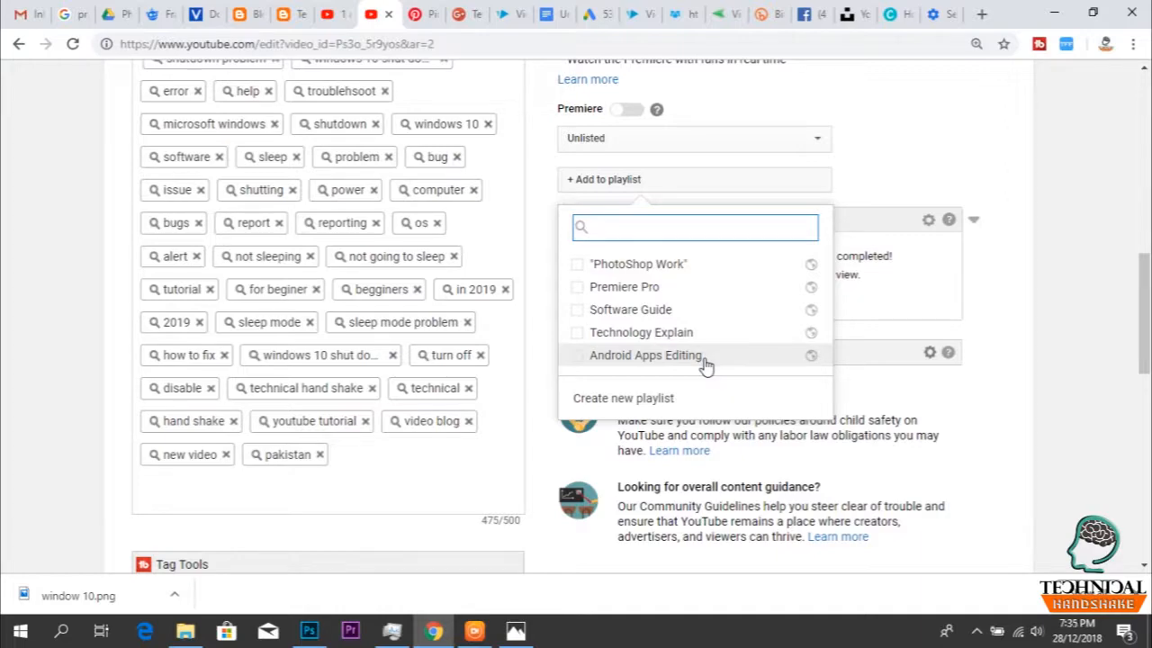
pyautogui.click(682, 333)
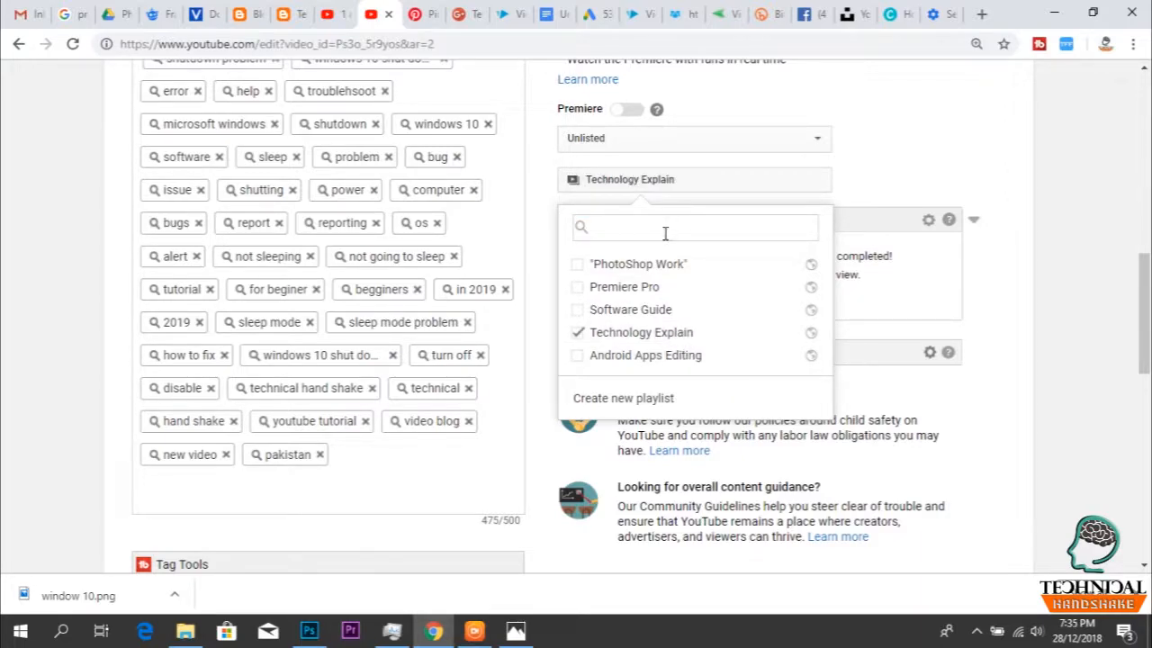
pyautogui.click(912, 176)
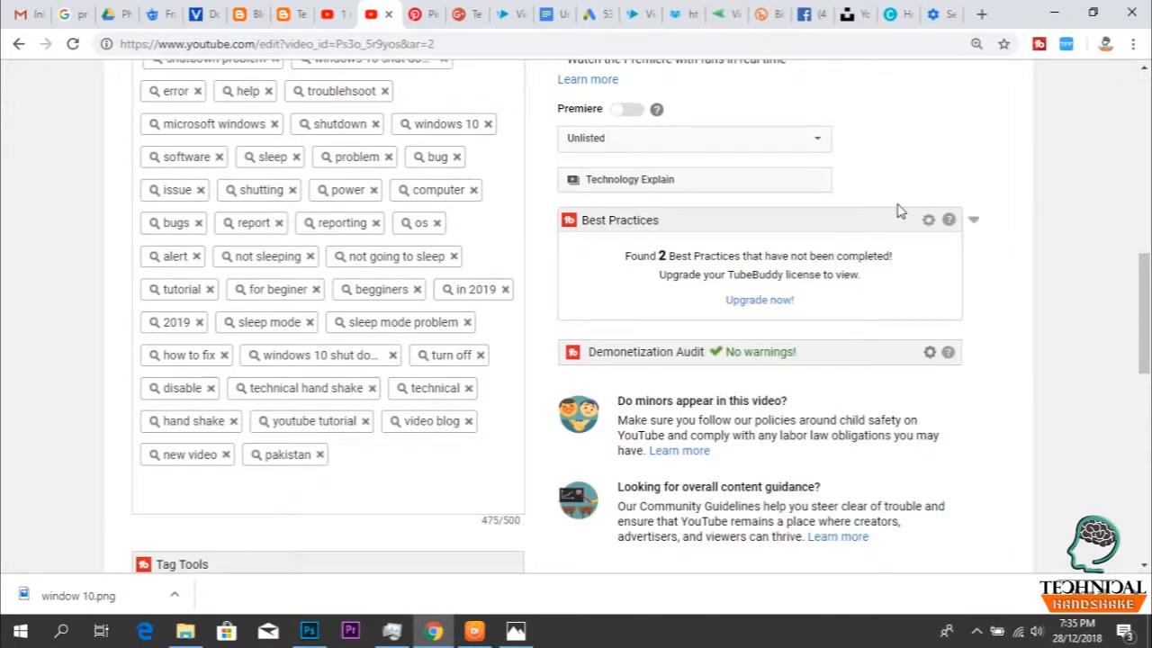
# Set the video's visibility to Public, leaving sharing on Google+ and Twitter enabled.
pyautogui.scroll(1, 897, 208)
pyautogui.click(644, 229)
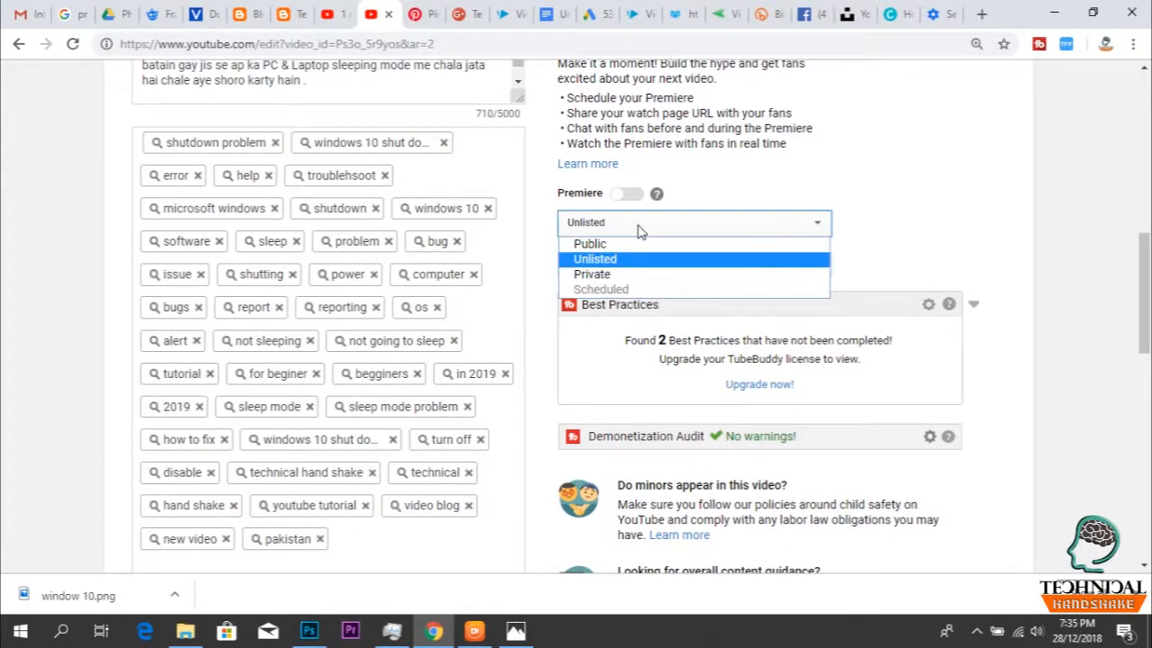
pyautogui.click(597, 247)
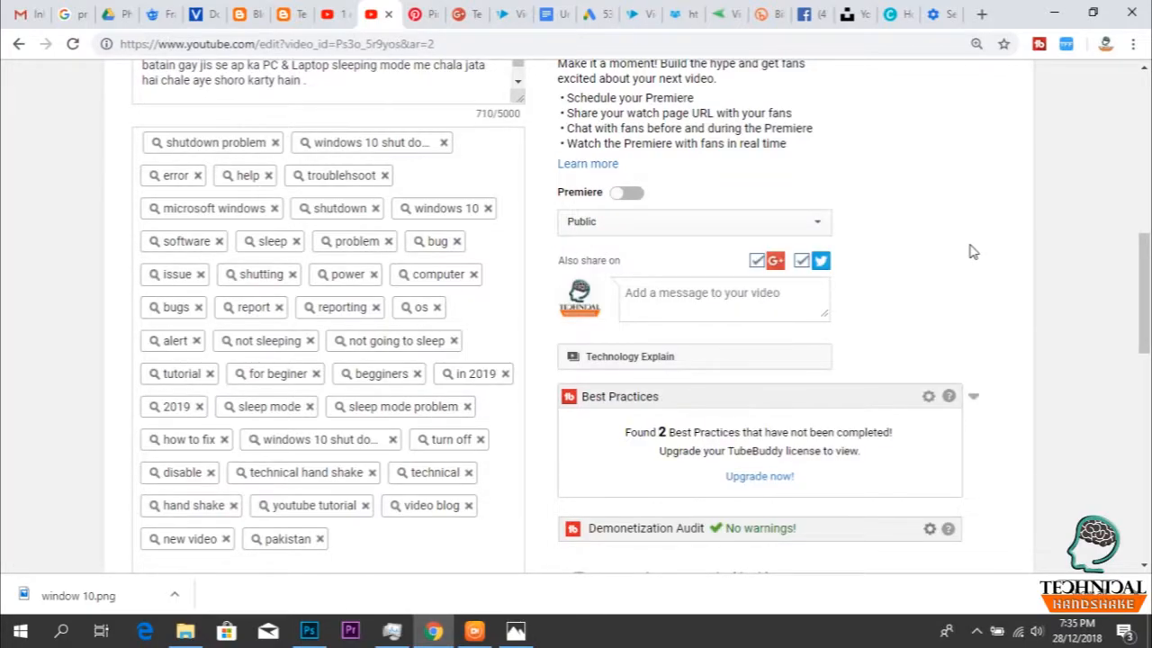
pyautogui.scroll(8, 972, 252)
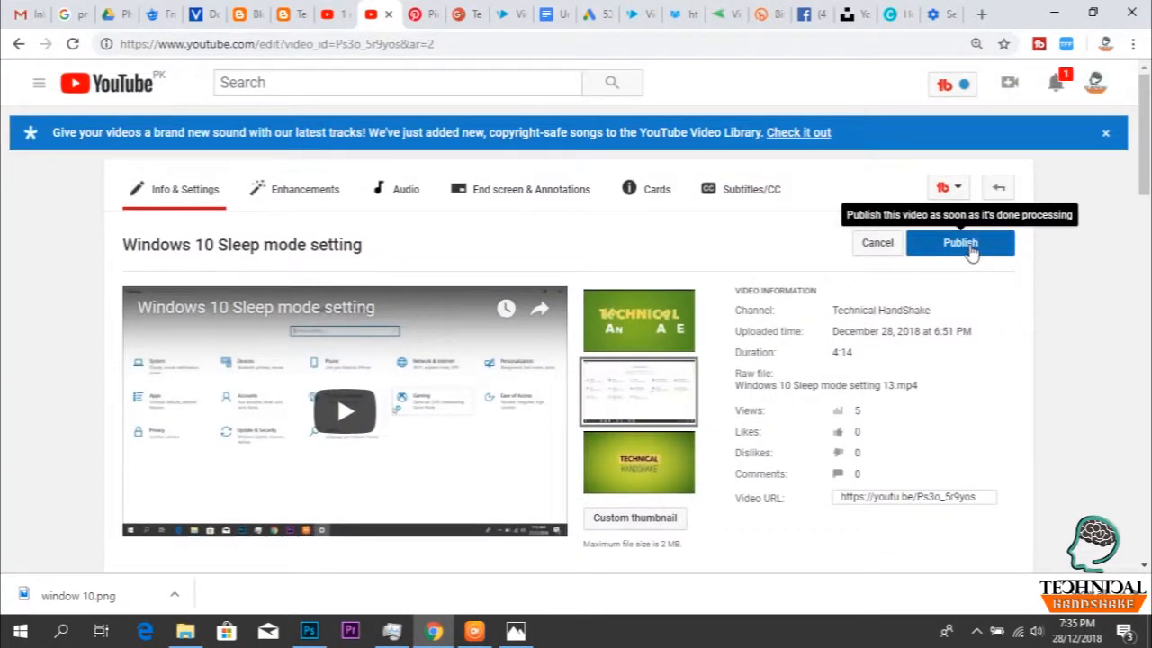
# Review the video's title, description, tags, visibility and playlist settings before publishing.
pyautogui.scroll(-6, 1008, 288)
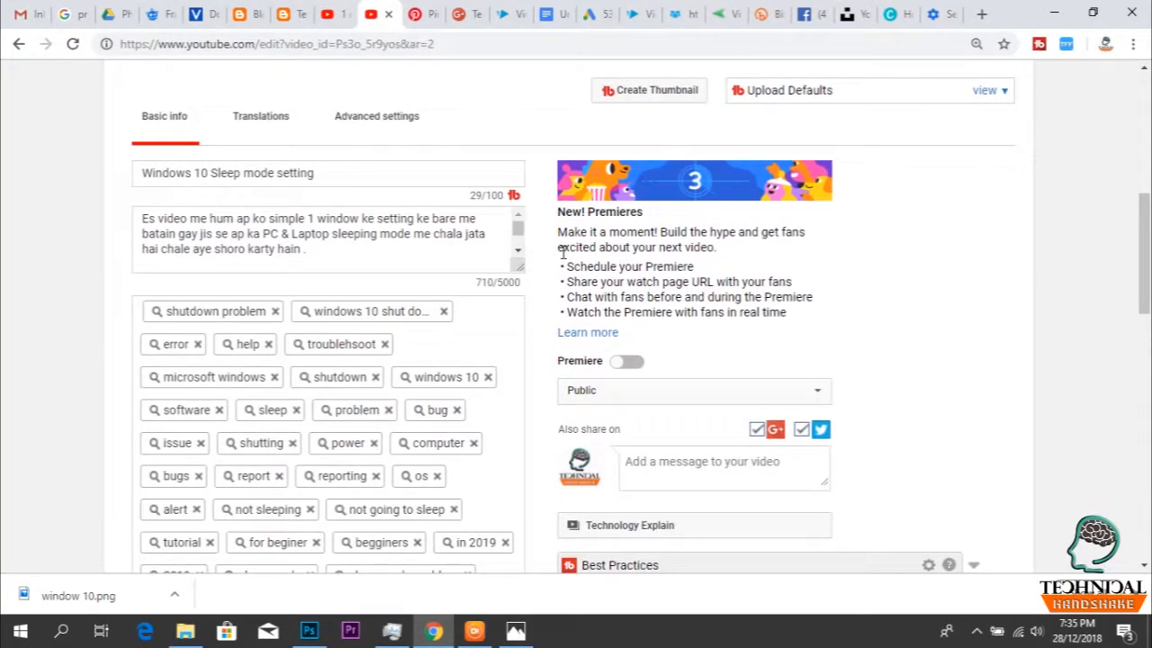
pyautogui.scroll(-3, 494, 259)
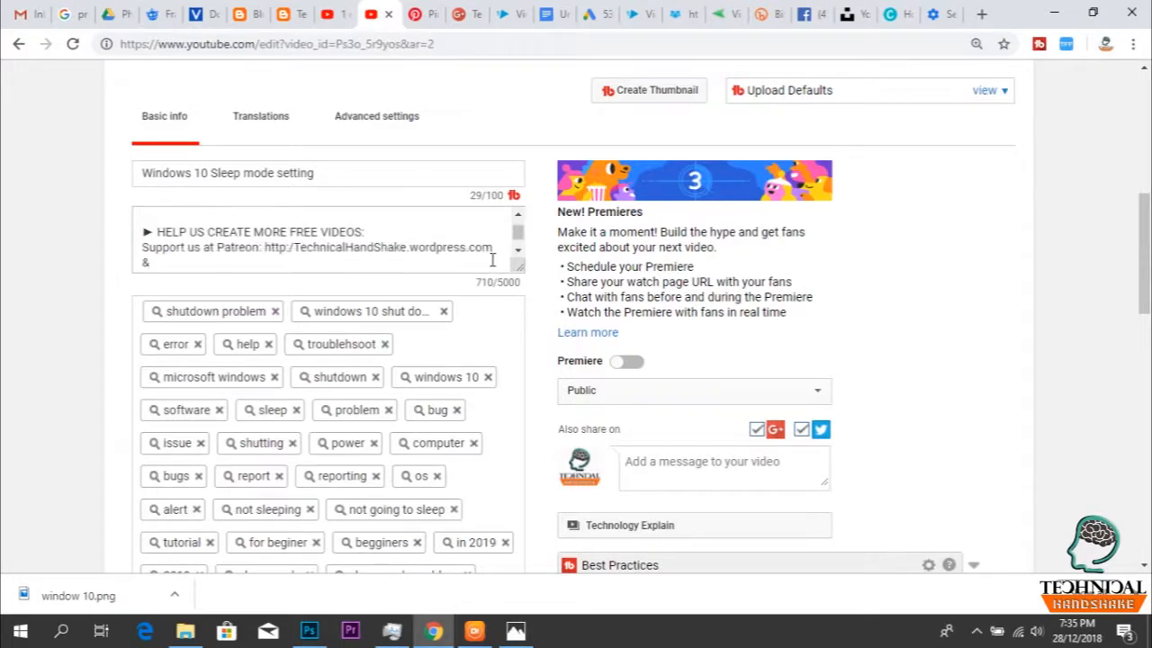
pyautogui.scroll(-5, 296, 380)
pyautogui.scroll(-6, 314, 363)
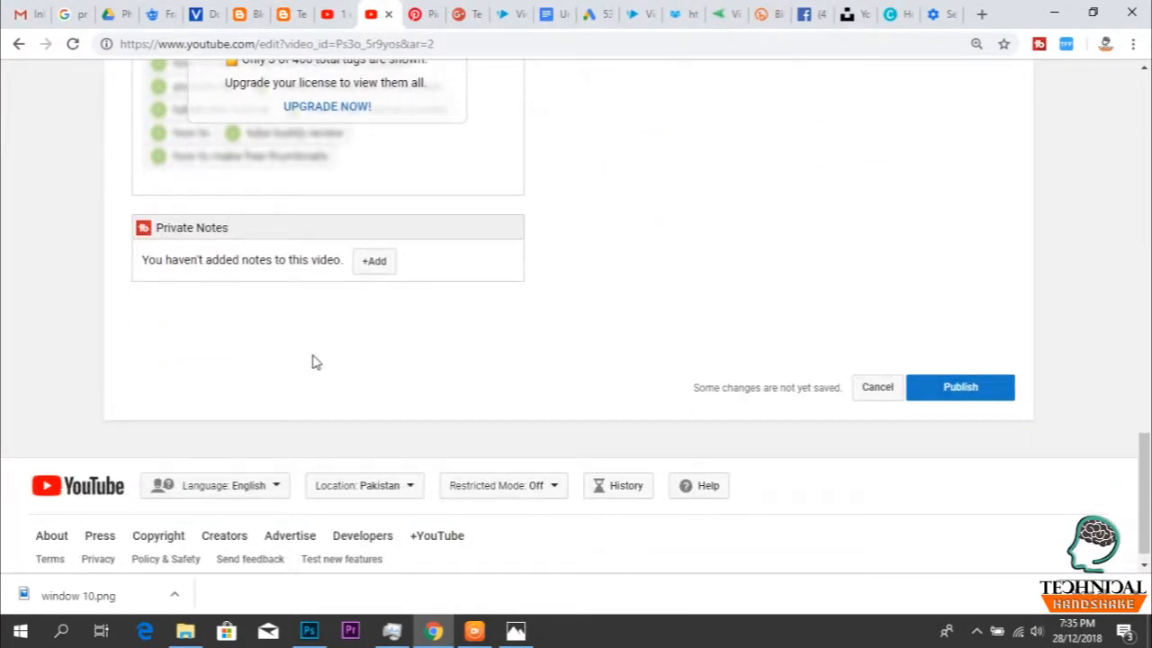
pyautogui.scroll(15, 315, 362)
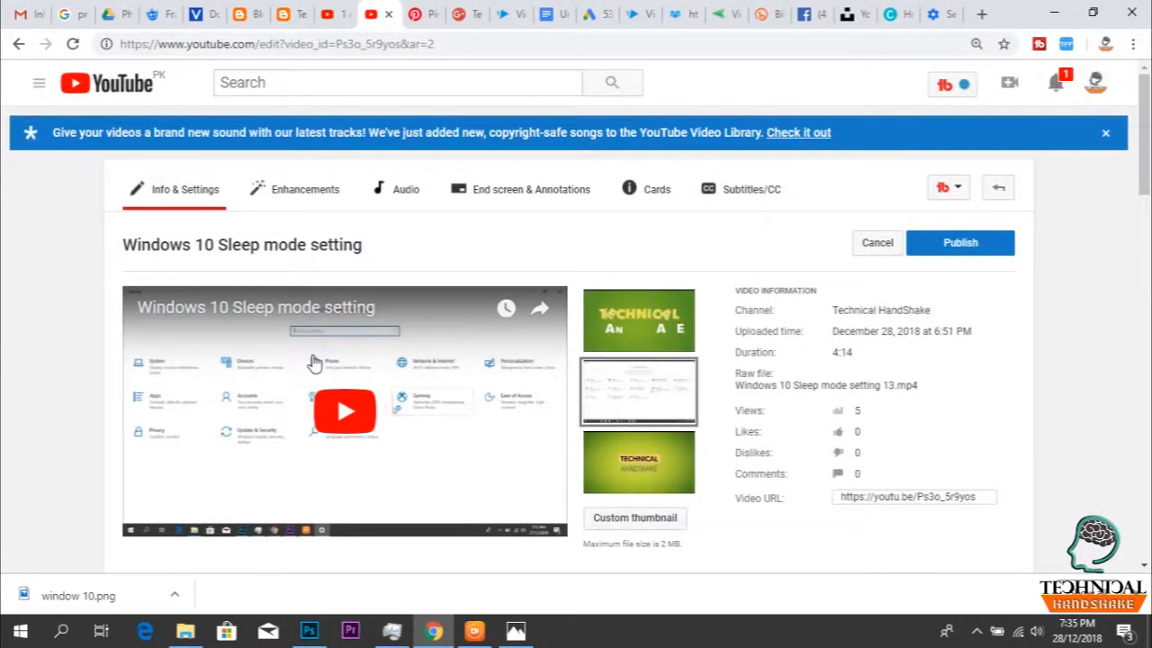
pyautogui.moveTo(681, 440)
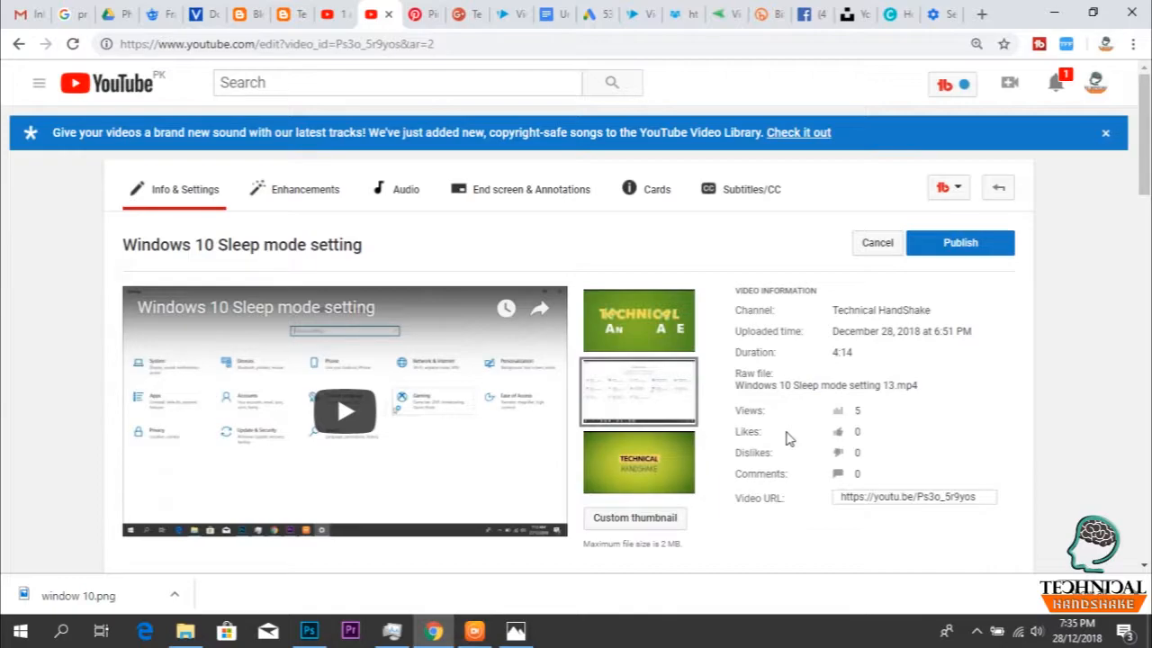
pyautogui.scroll(-2, 786, 438)
pyautogui.scroll(1, 786, 438)
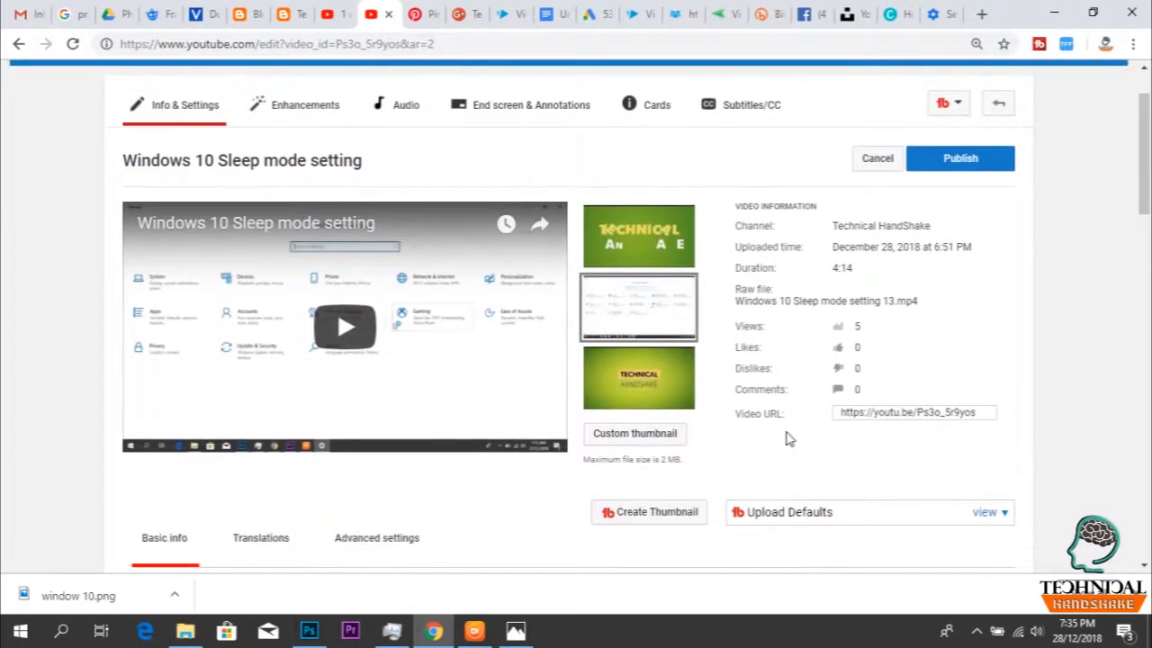
# Upload the image "window 10 sleeping mode" from the Thumbnail folder as the video's custom thumbnail.
pyautogui.click(619, 436)
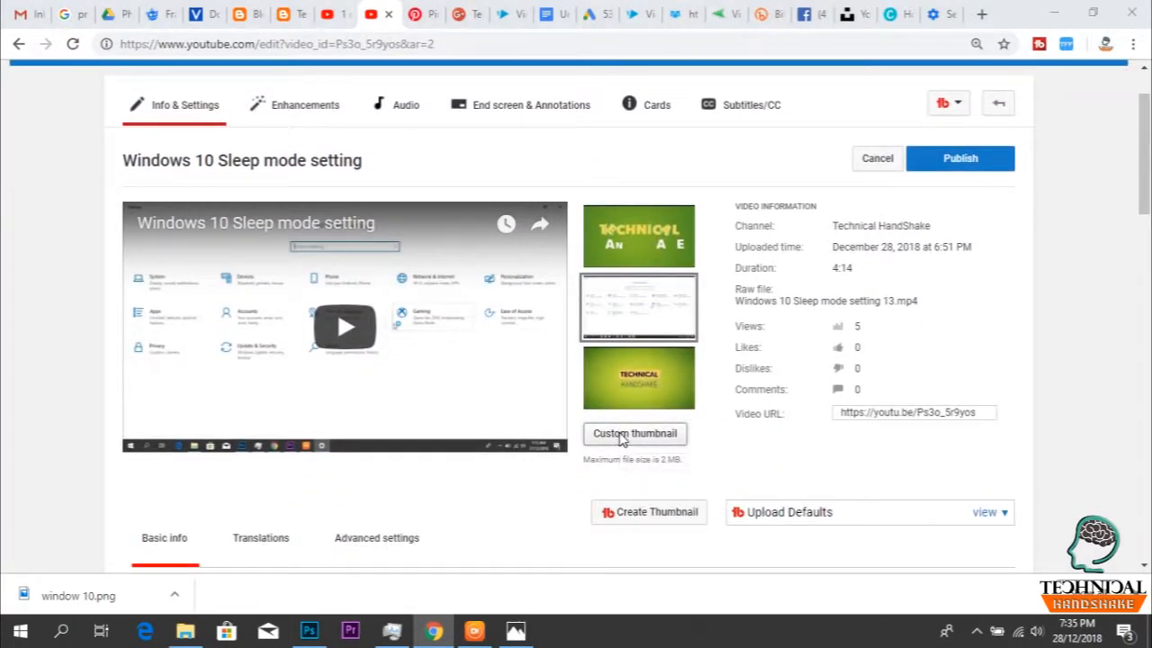
pyautogui.moveTo(559, 155); pyautogui.dragTo(559, 250)
pyautogui.click(301, 238)
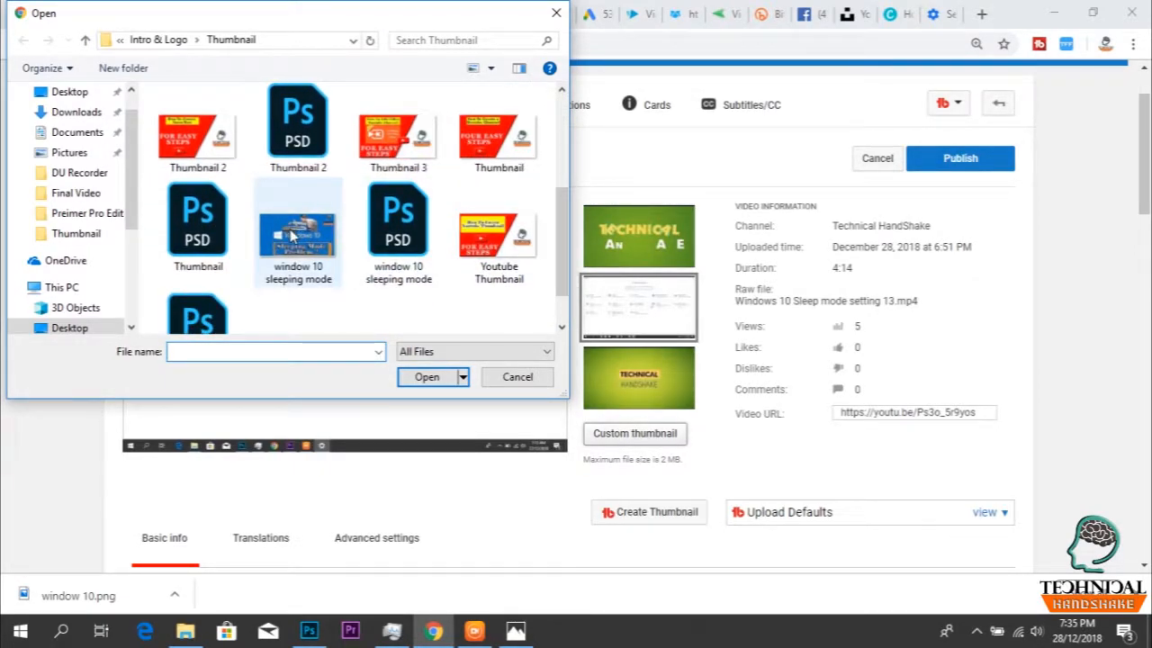
pyautogui.click(426, 376)
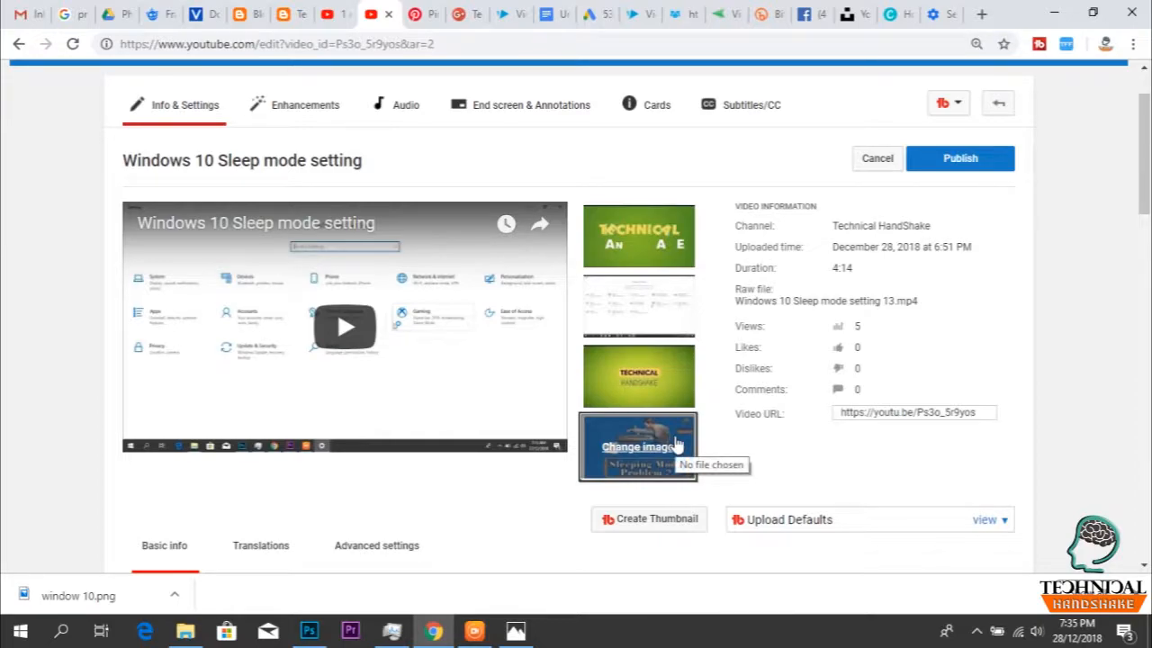
# Check the custom thumbnail, tags, visibility and playlist settings, and publish the video.
pyautogui.scroll(-3, 675, 438)
pyautogui.scroll(1, 676, 437)
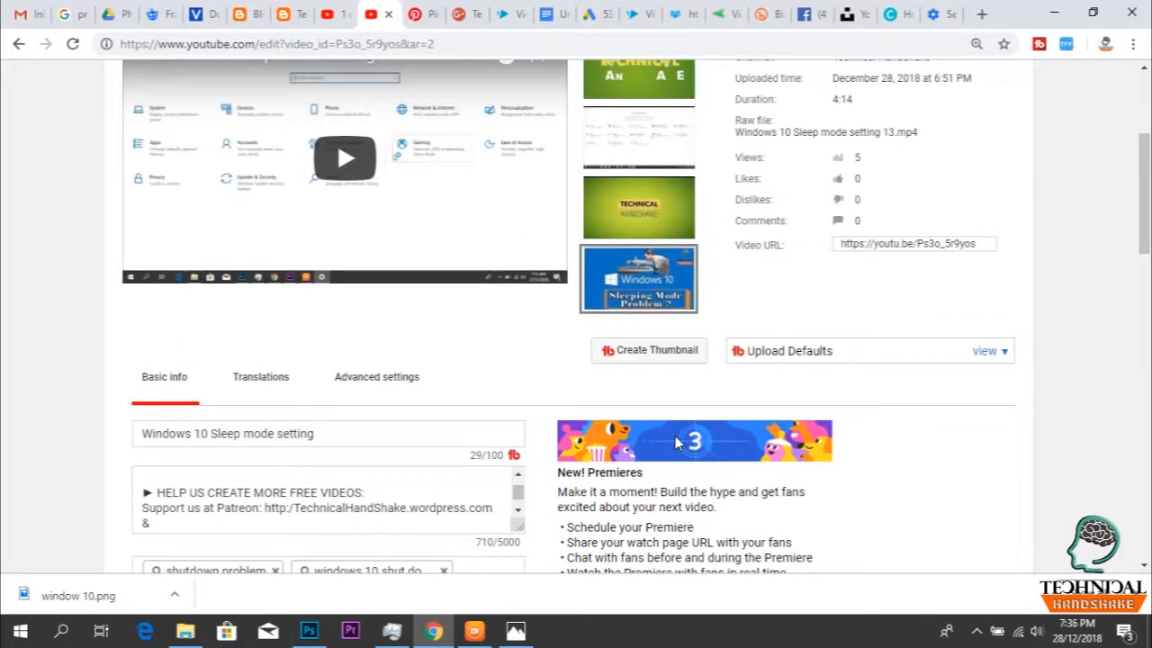
pyautogui.scroll(1, 676, 441)
pyautogui.scroll(-1, 681, 443)
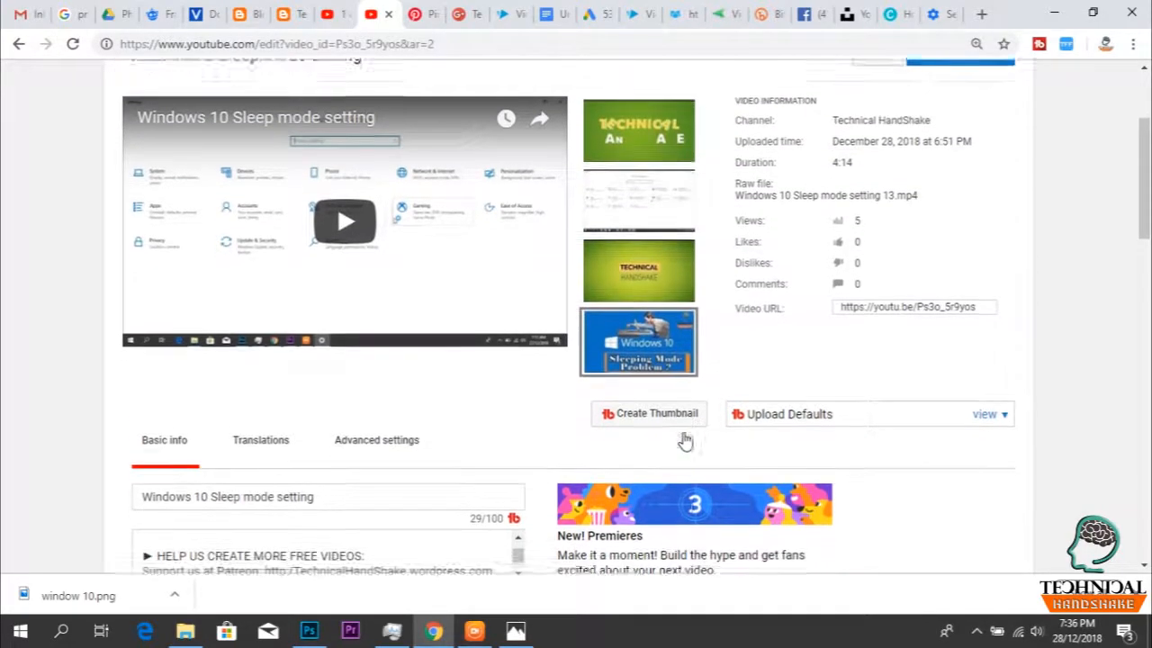
pyautogui.moveTo(662, 304)
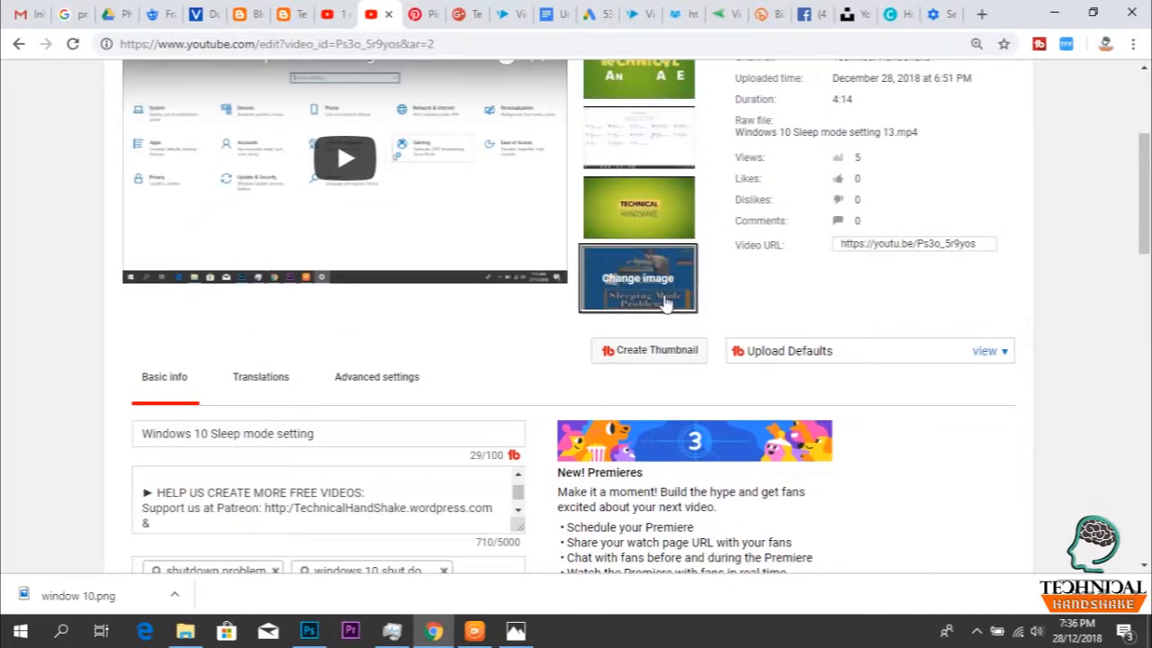
pyautogui.scroll(-3, 665, 304)
pyautogui.scroll(-2, 689, 315)
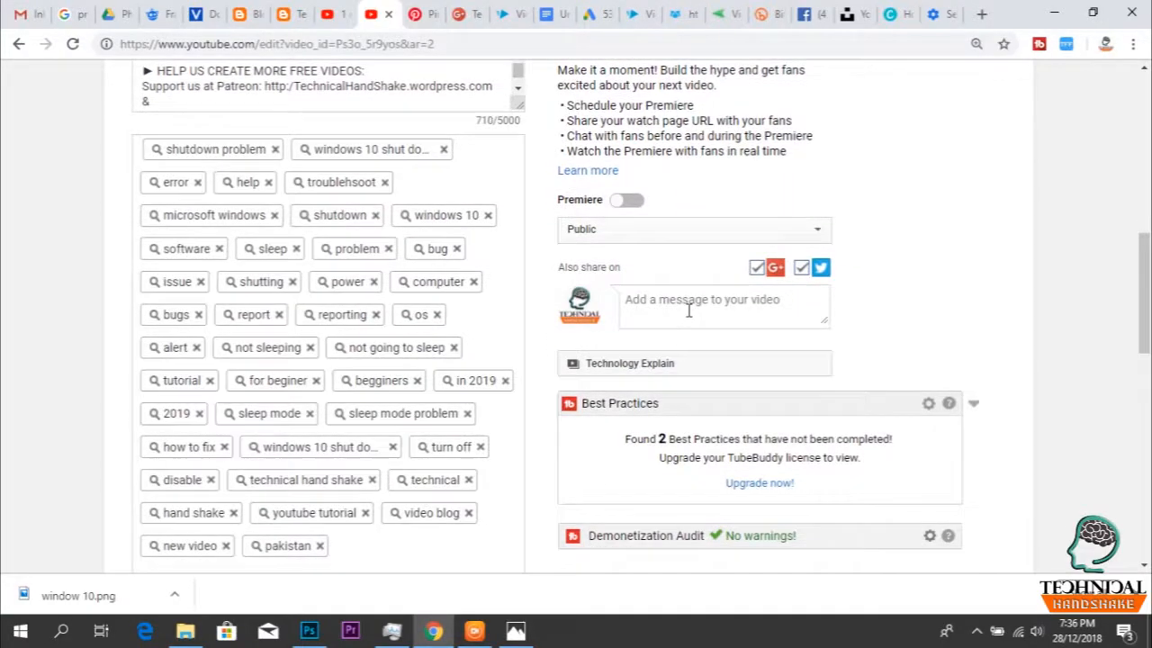
pyautogui.scroll(6, 619, 257)
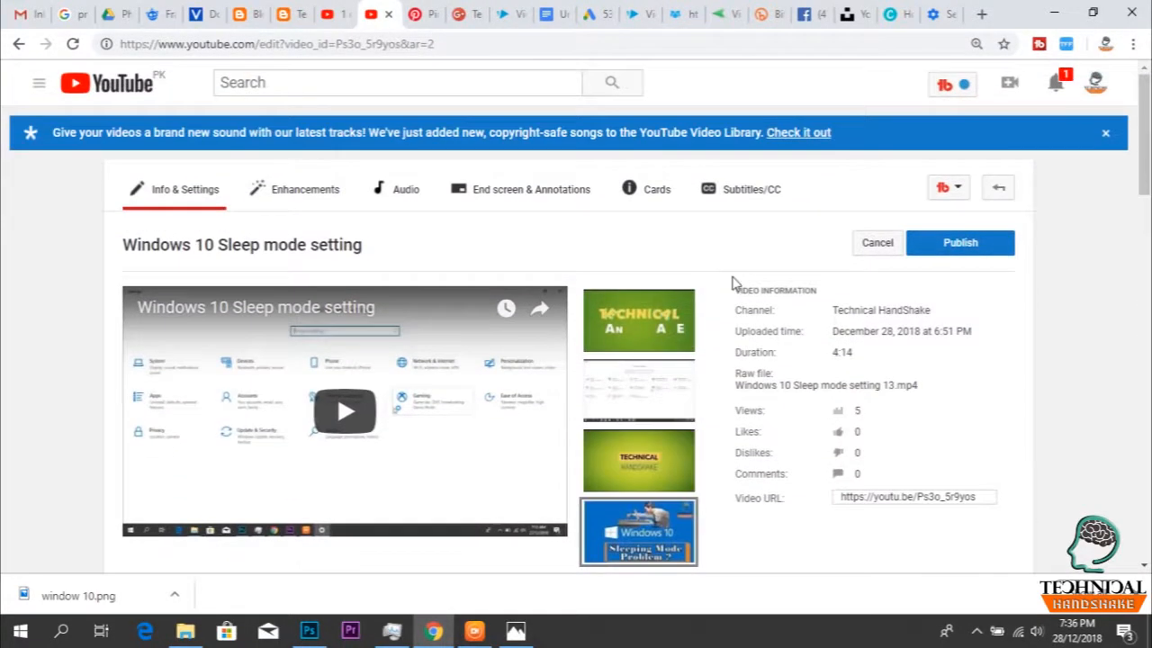
pyautogui.click(961, 243)
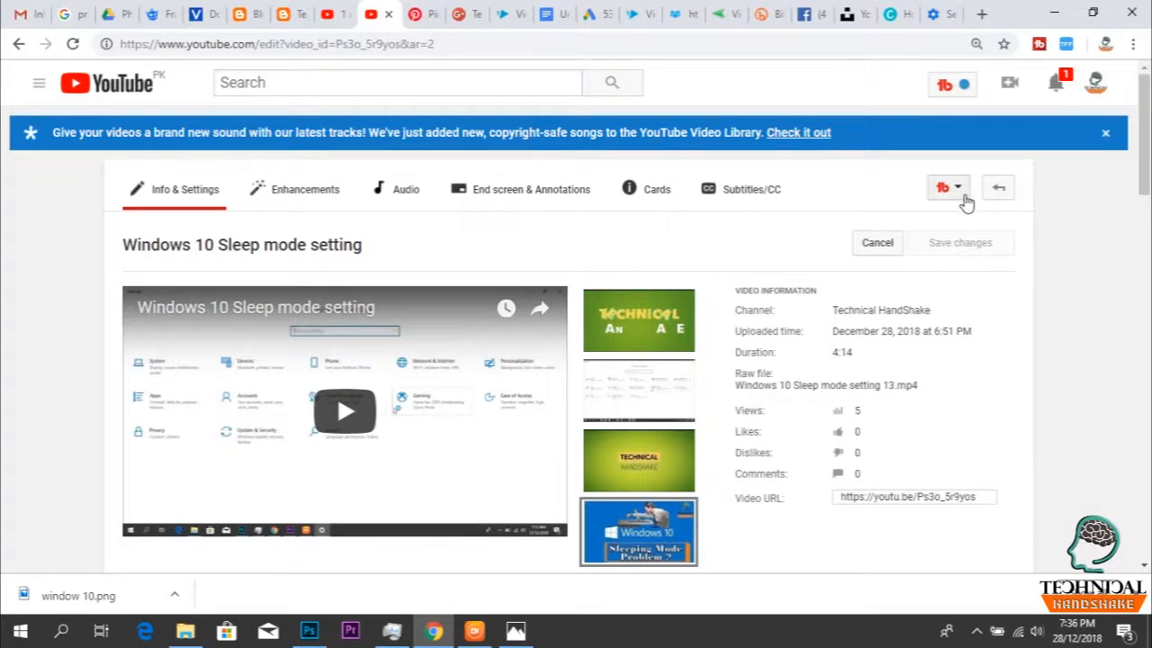
# Open your own channel page and look for the published sleep mode video among the uploads.
pyautogui.click(1098, 82)
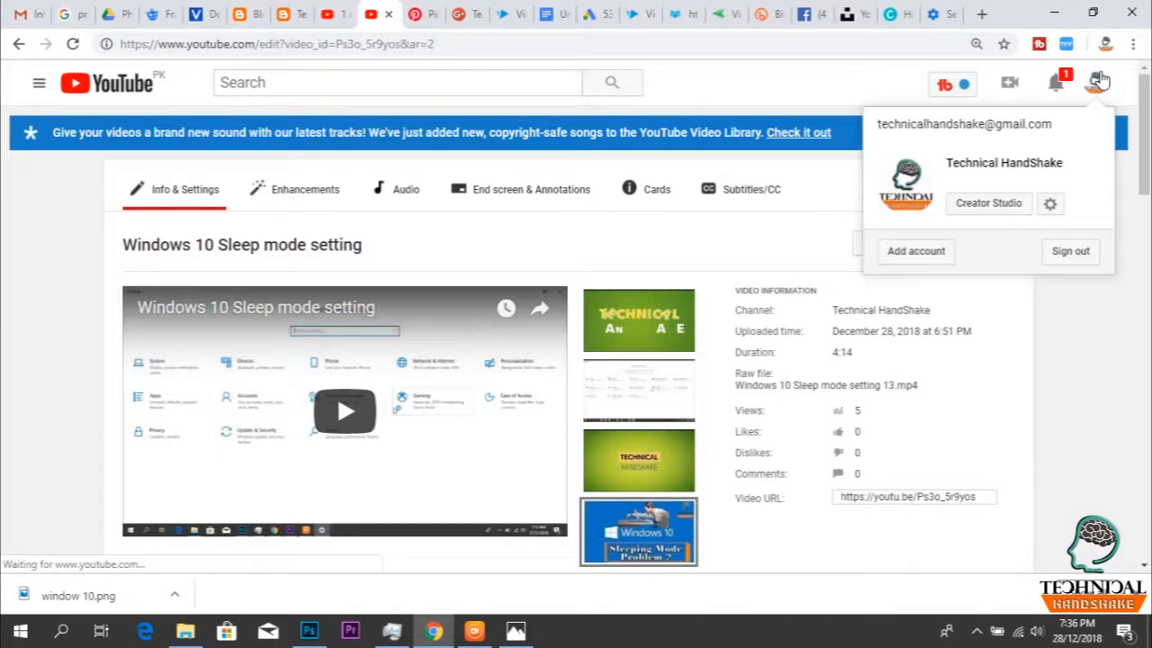
pyautogui.click(41, 86)
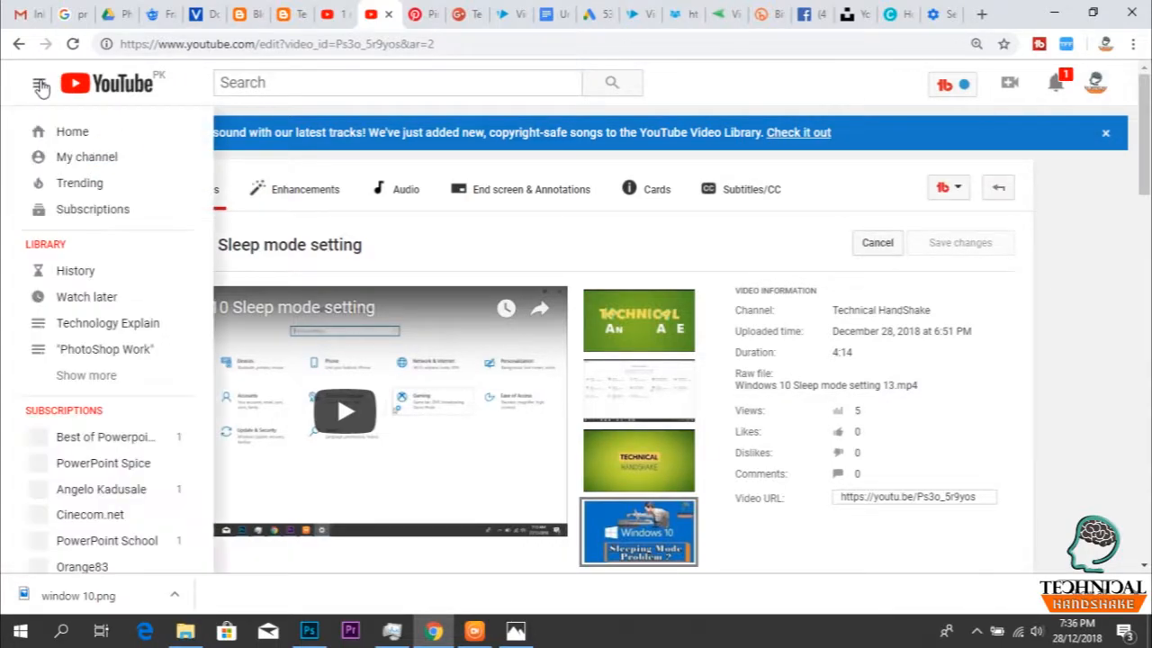
pyautogui.click(86, 156)
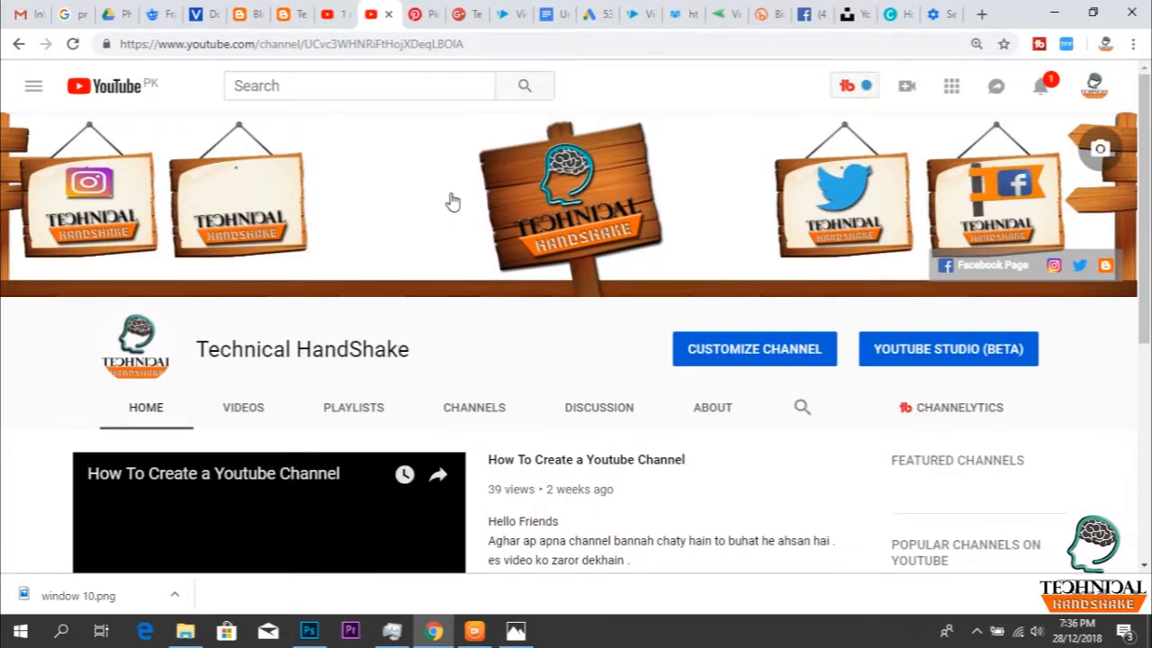
pyautogui.scroll(-2, 493, 203)
pyautogui.scroll(-2, 492, 203)
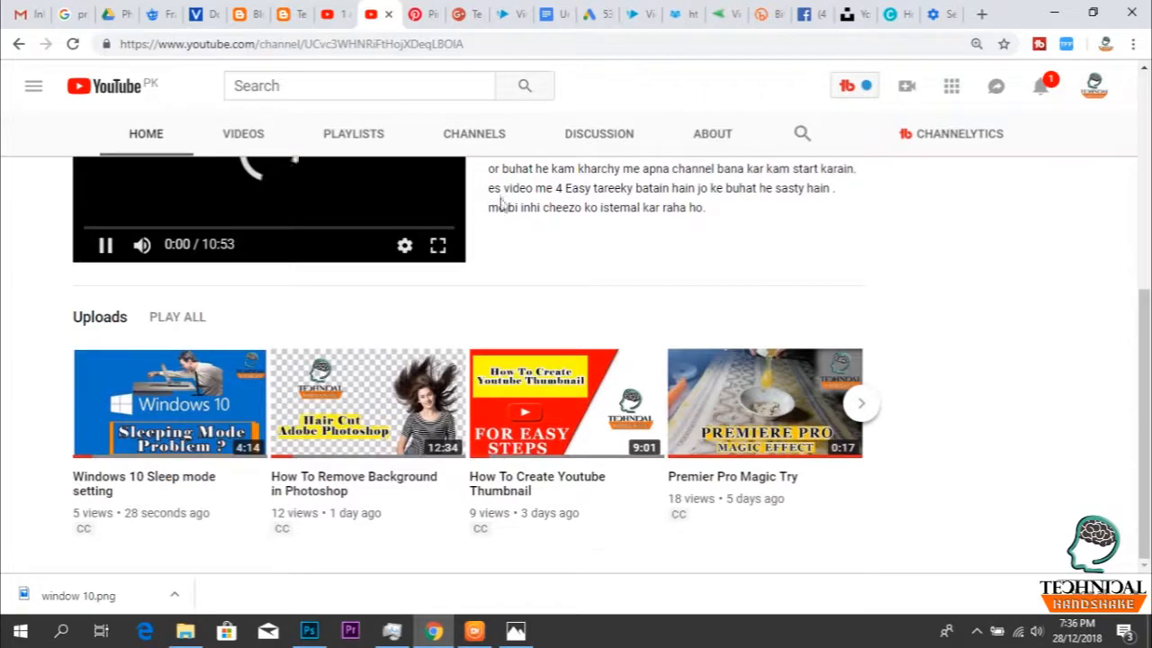